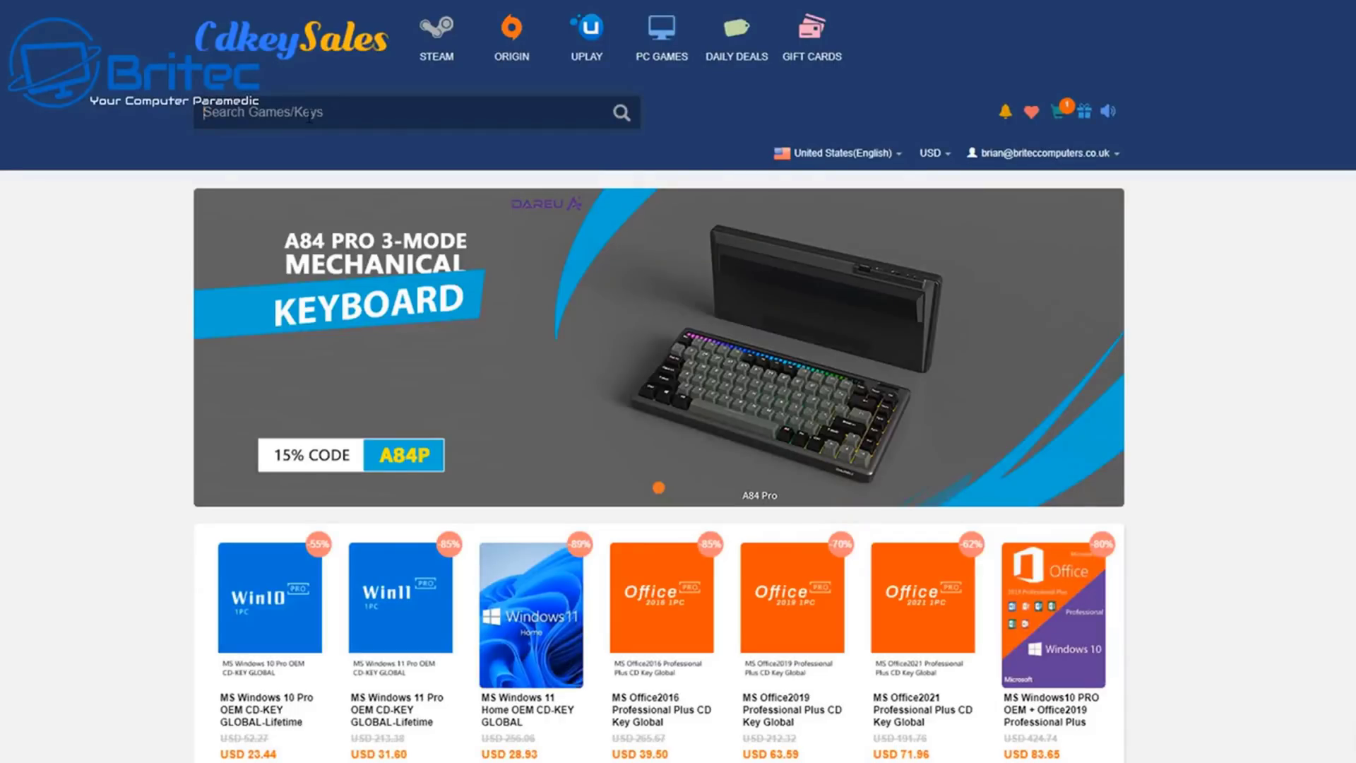
Search 'windows 10' and start checkout for the Windows 10 Pro OEM key
text(windows 1)
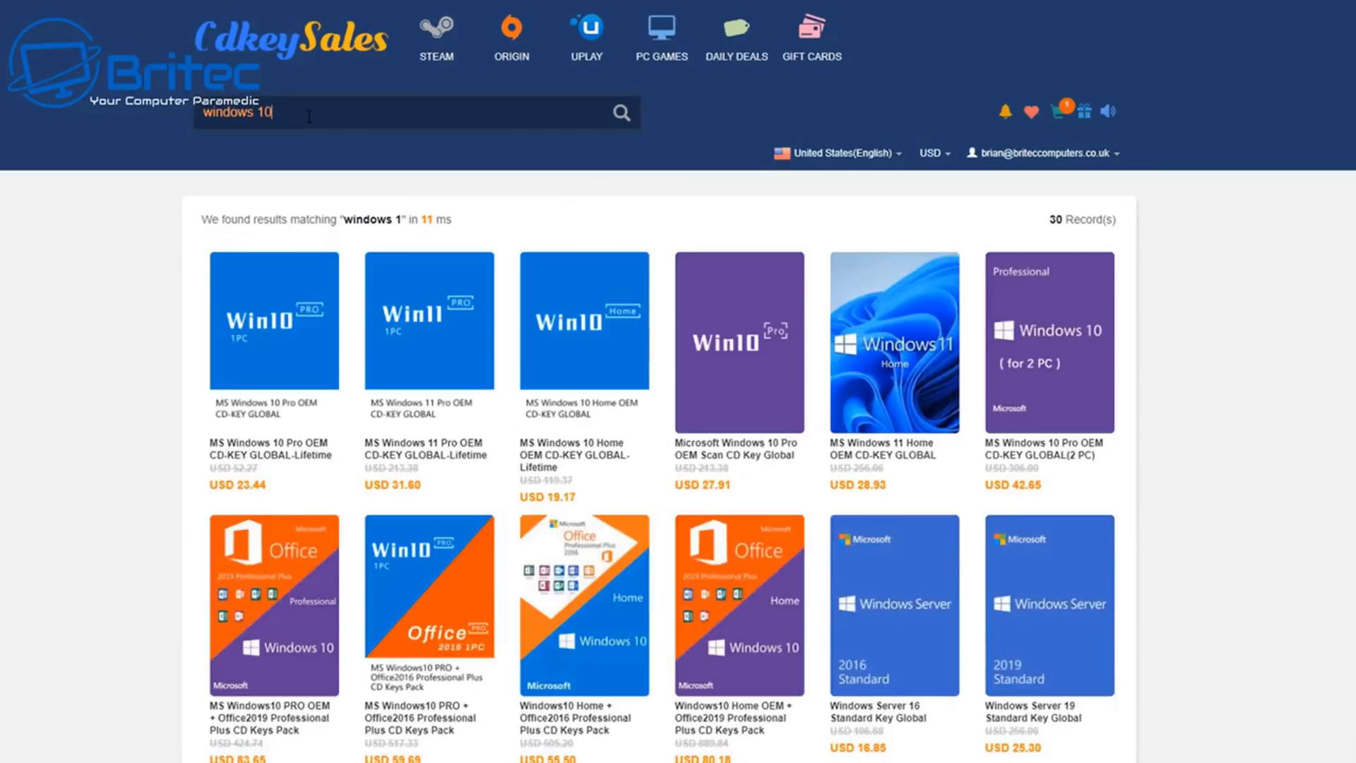
text(0)
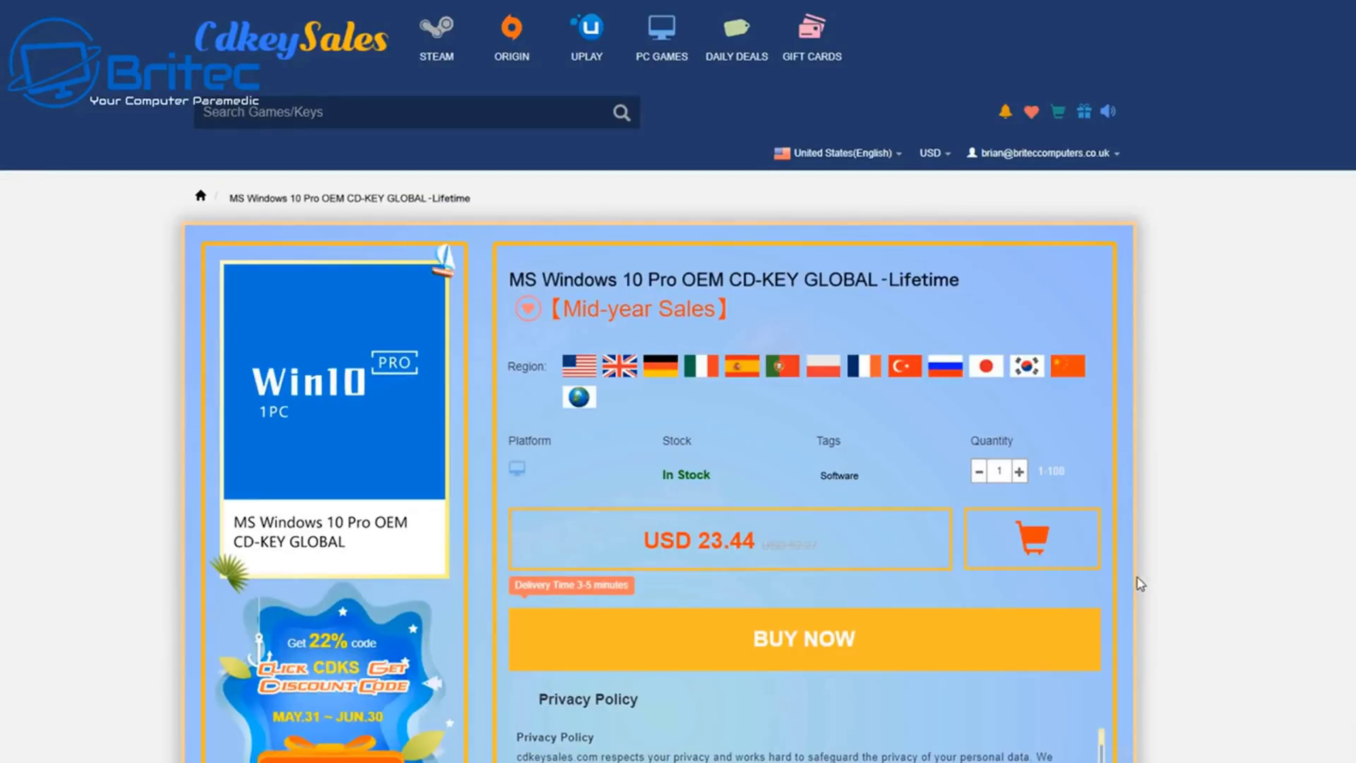
scroll(1126, 583, down, 1)
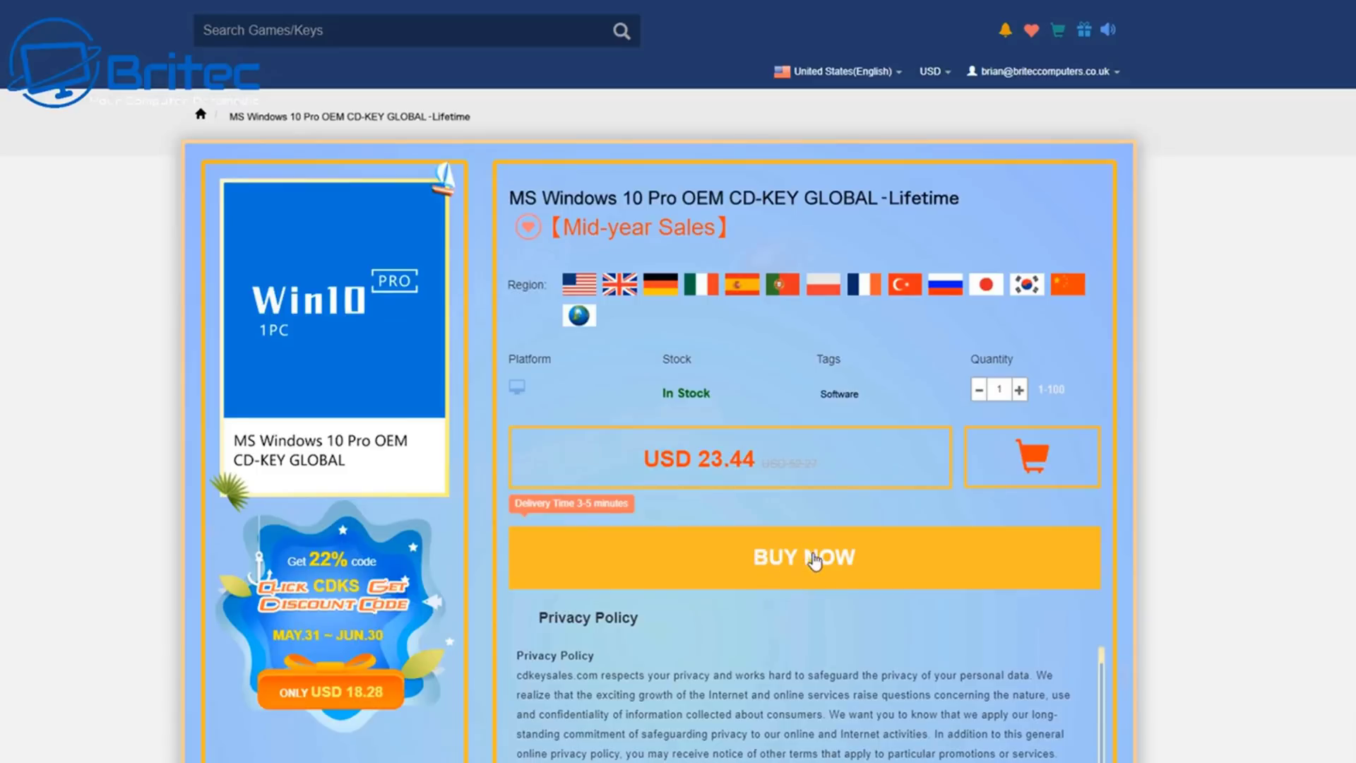
click(815, 561)
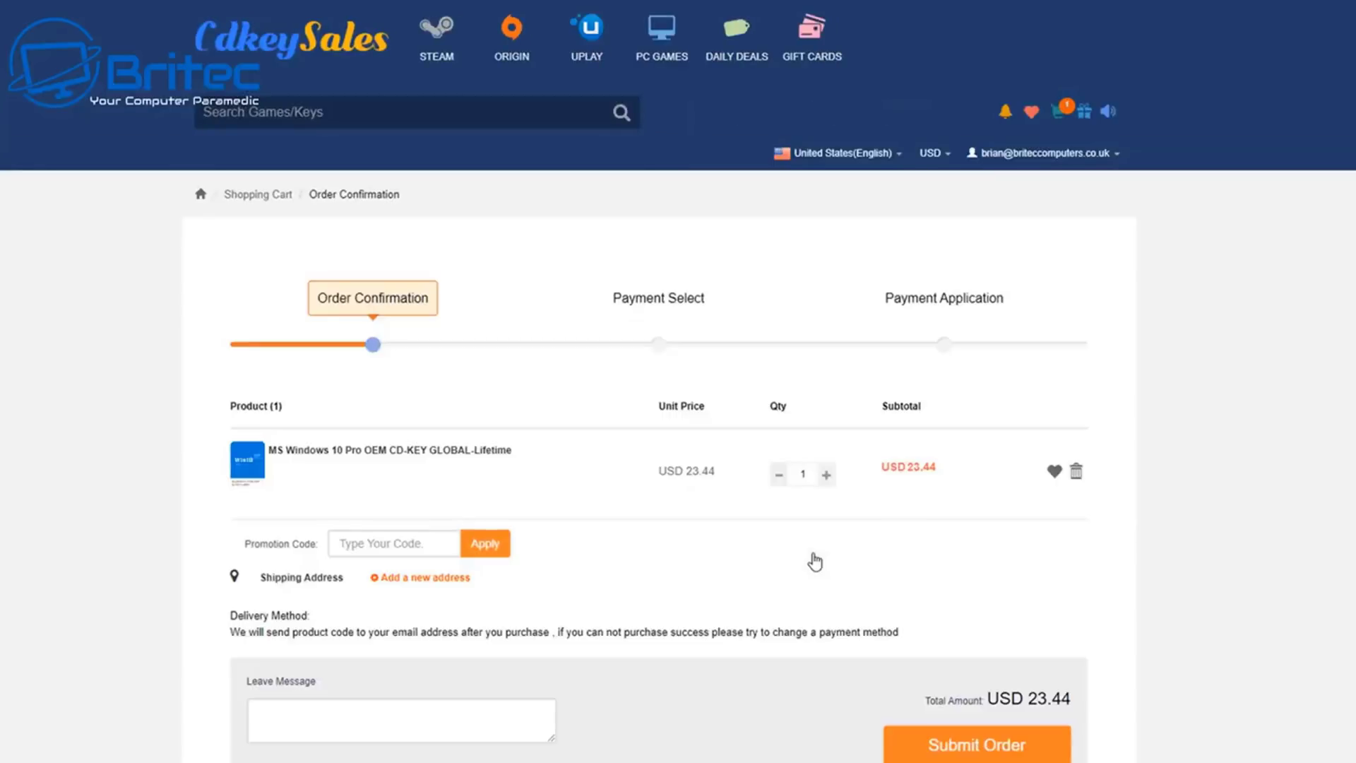
Apply promotion code BR09 and submit the order at the discounted USD 16.41 total
click(352, 548)
text(BR0)
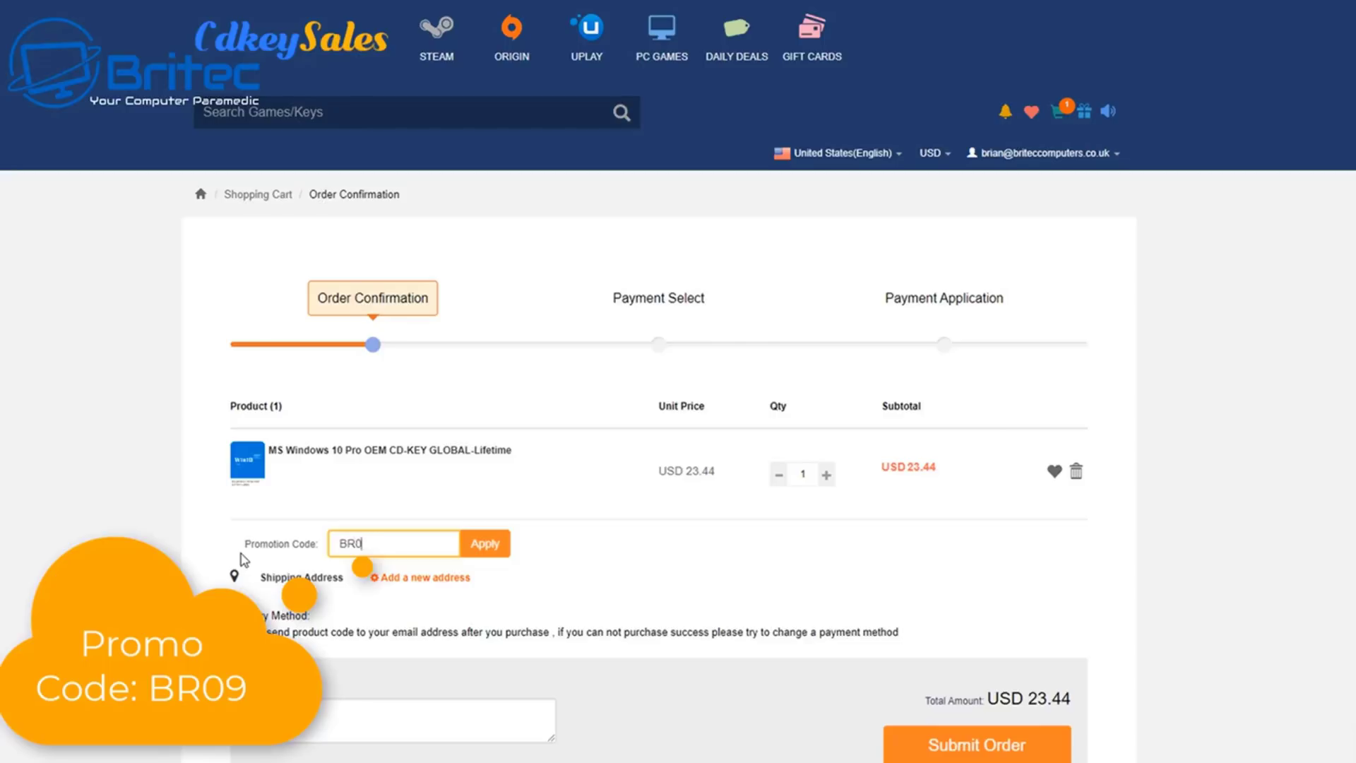
text(9)
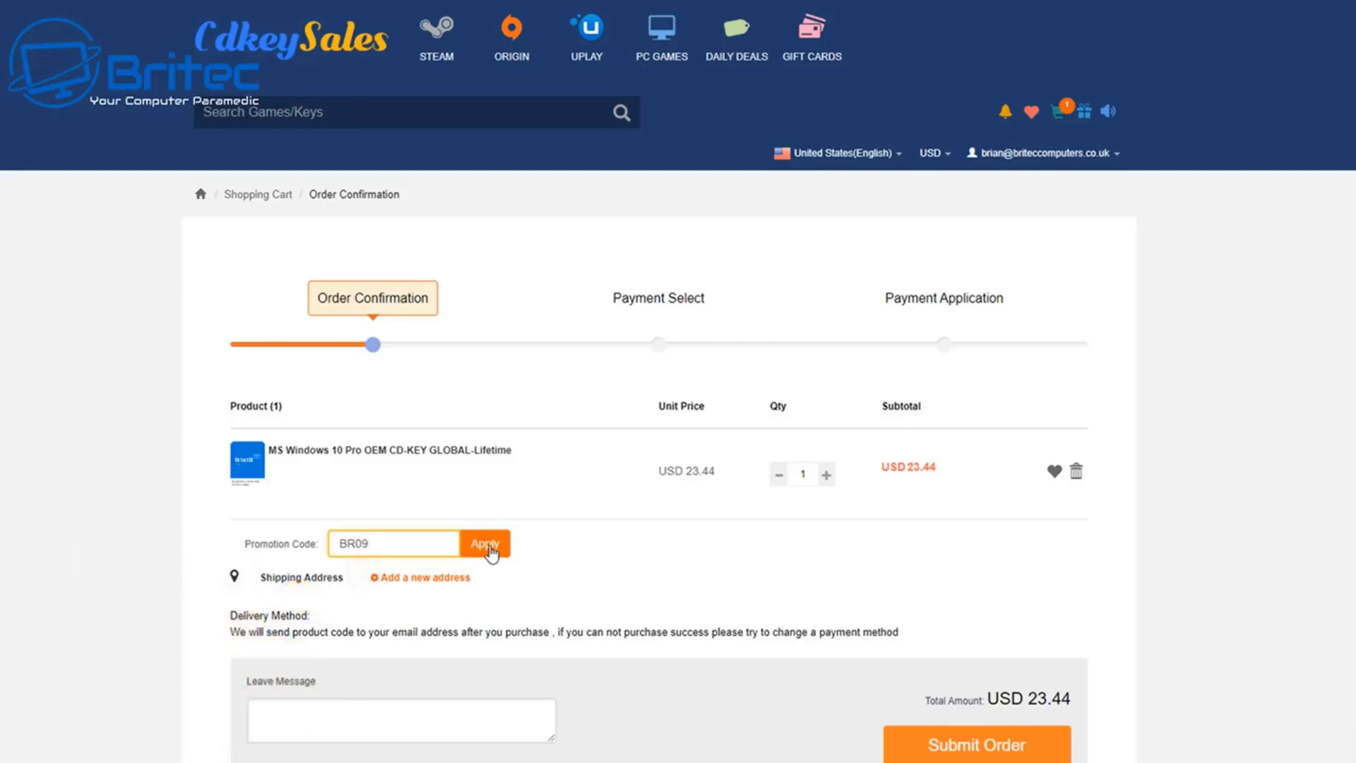
click(491, 552)
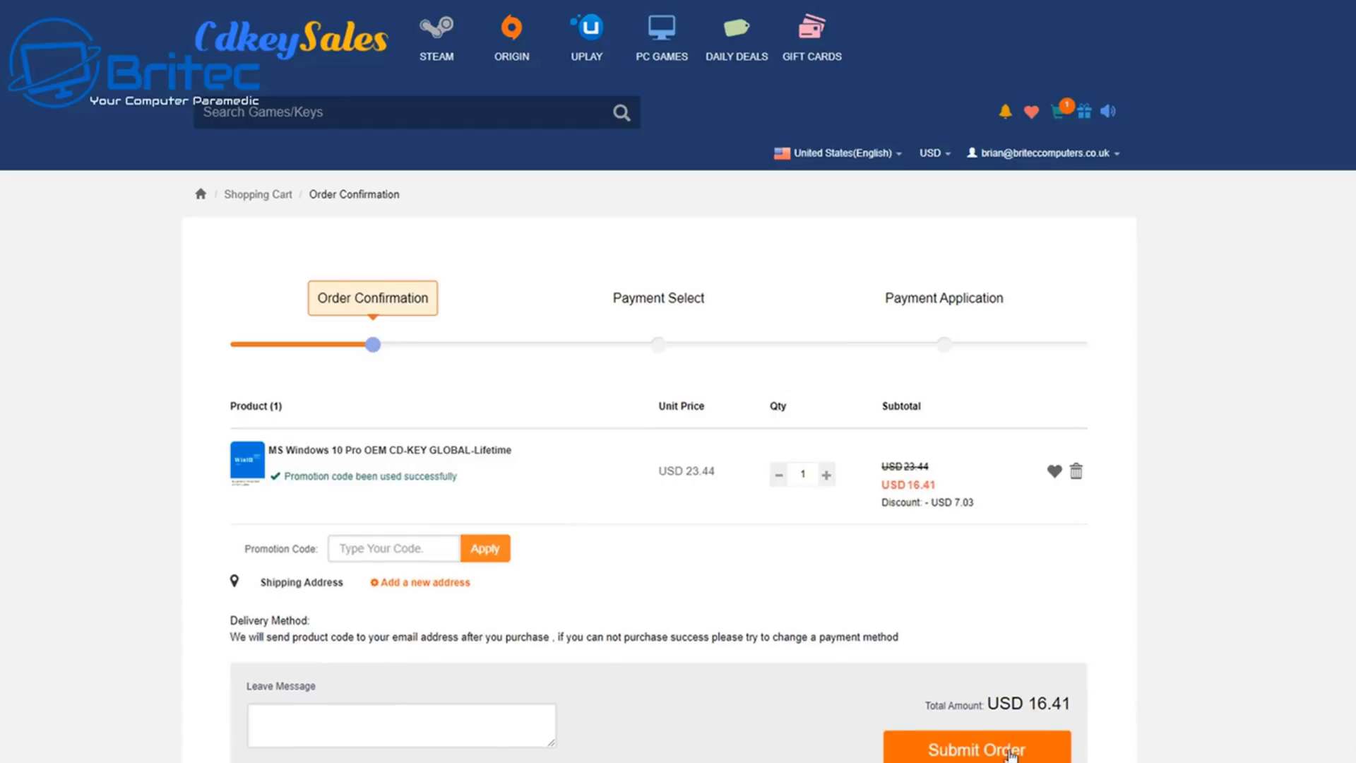
click(1012, 753)
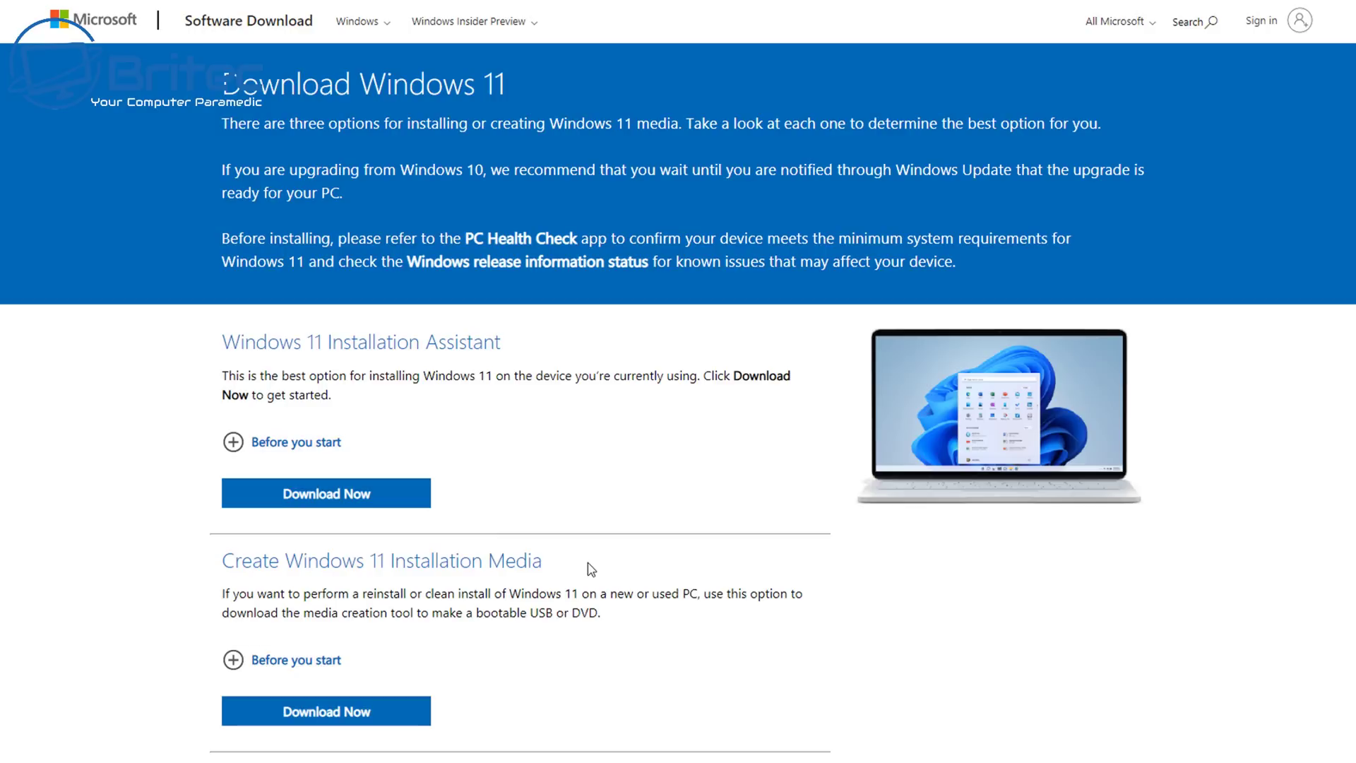
Choose Windows 11 (multi-edition ISO) under Download Windows 11 Disk Image and request it
scroll(582, 575, down, 6)
scroll(580, 581, down, 1)
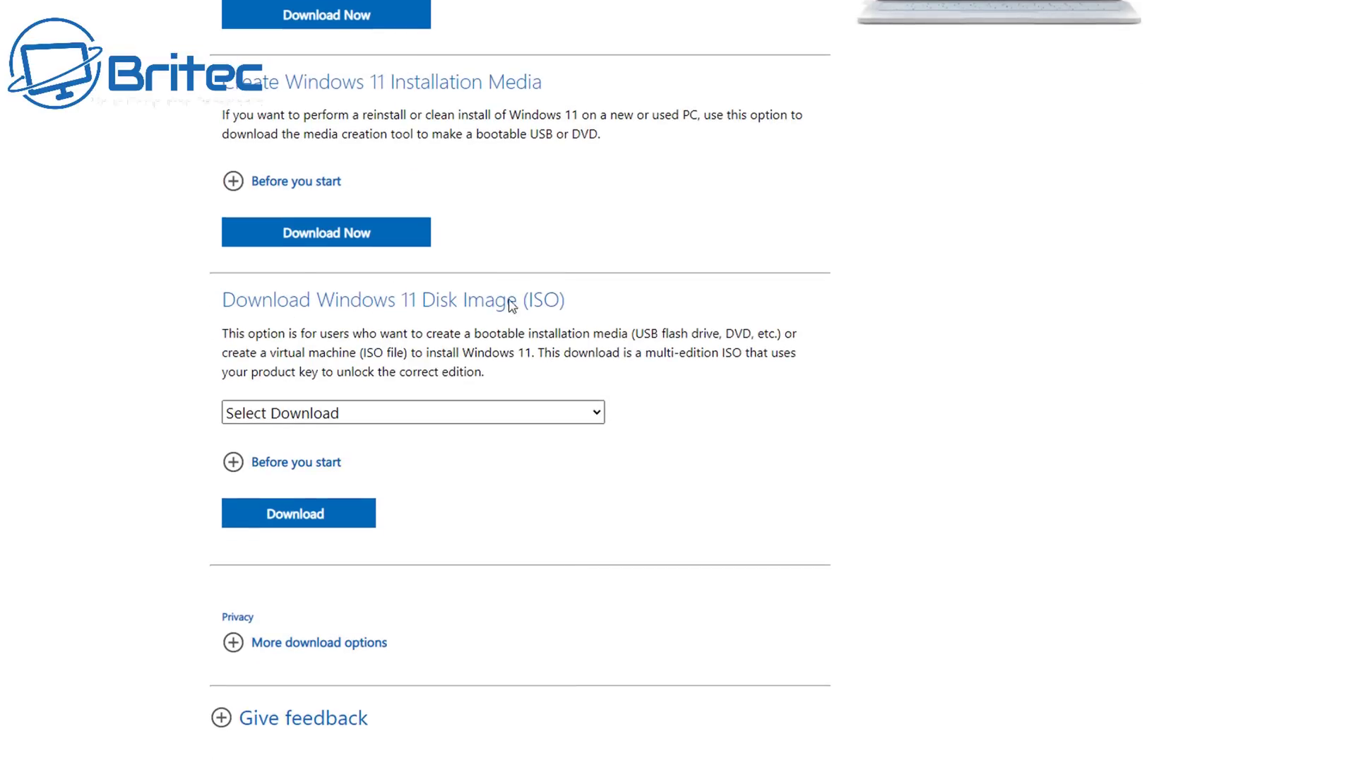
click(494, 413)
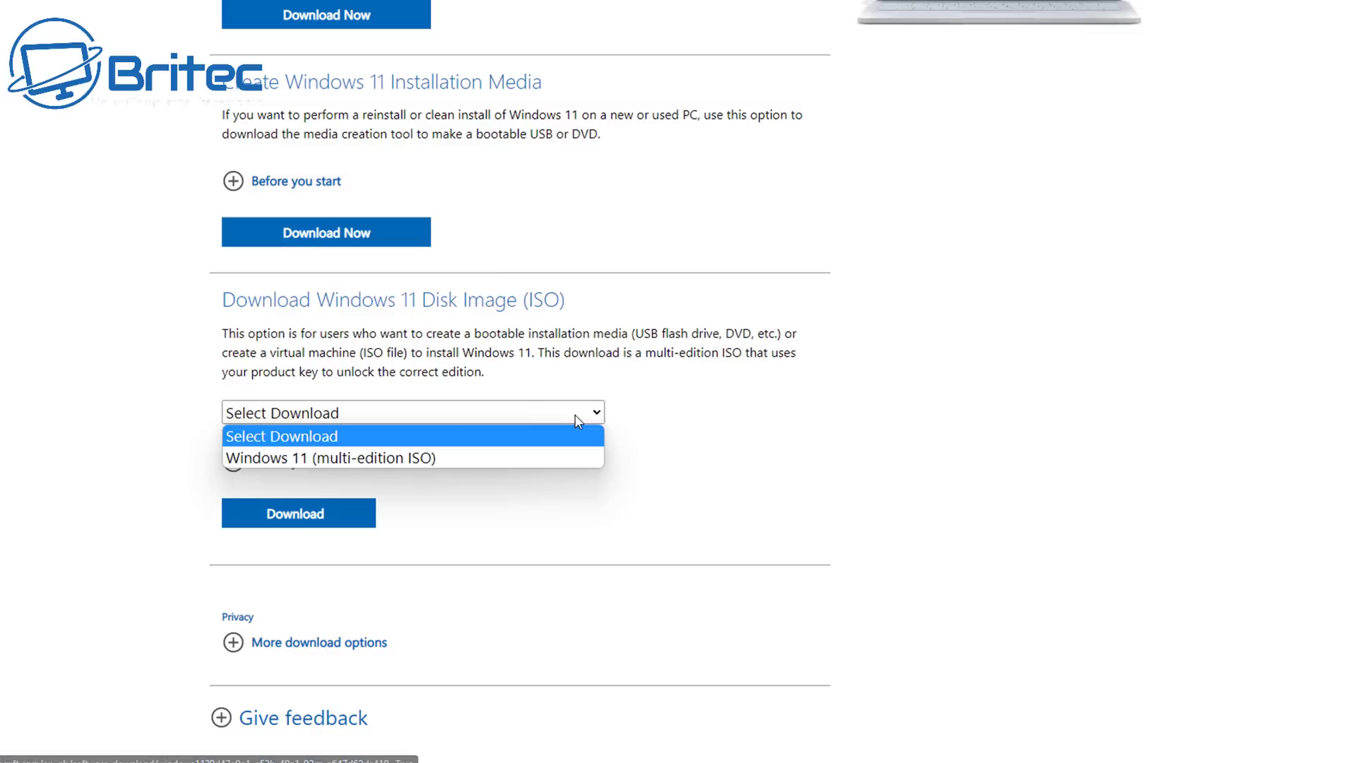
click(485, 460)
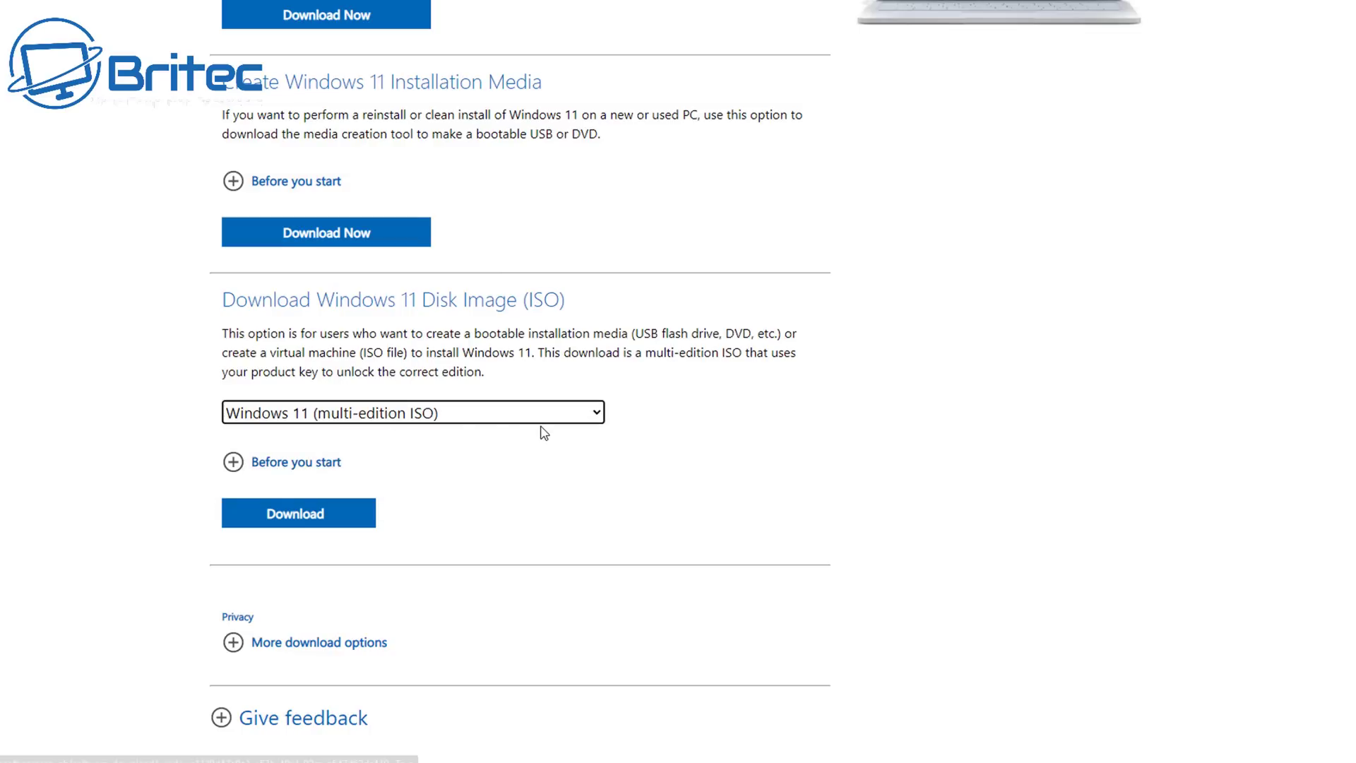
click(323, 519)
Confirm English (United States) as the product language and start the 64-bit download
scroll(388, 521, down, 5)
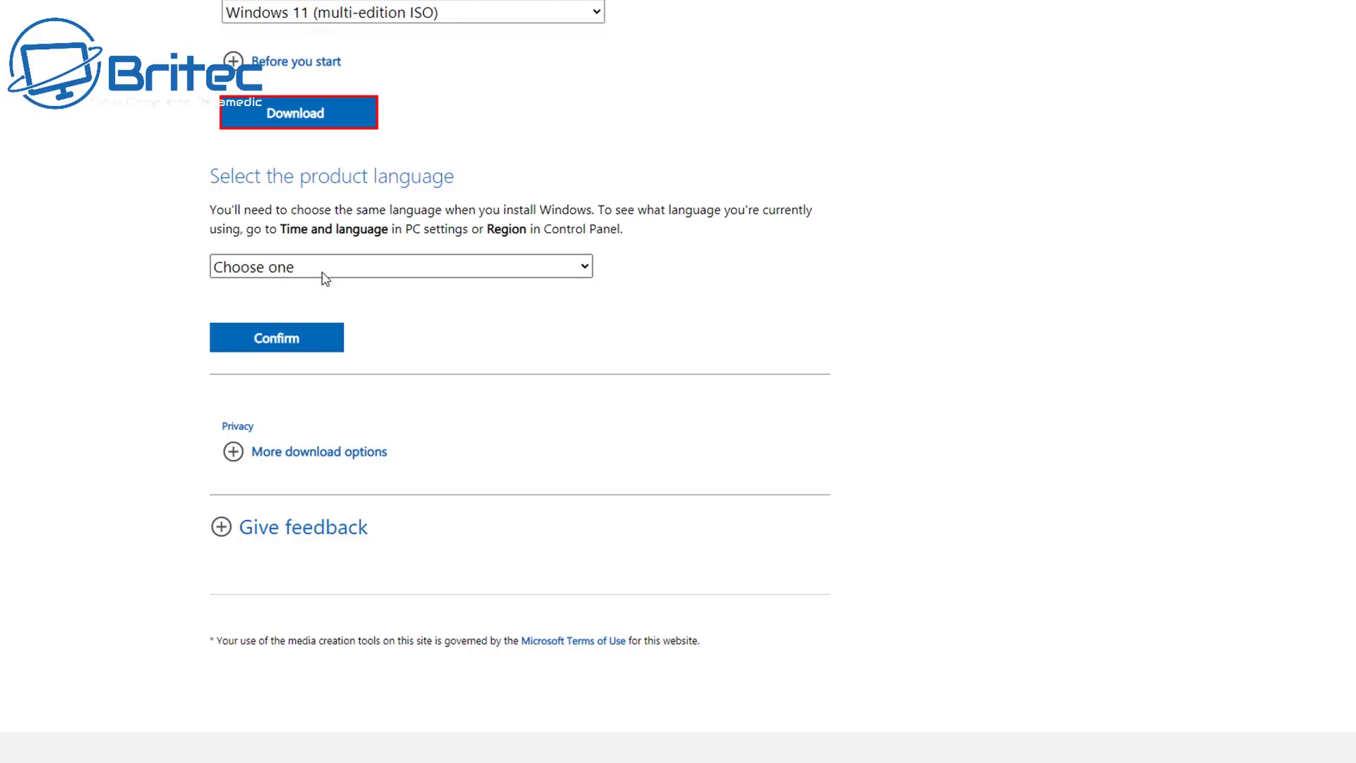
click(323, 272)
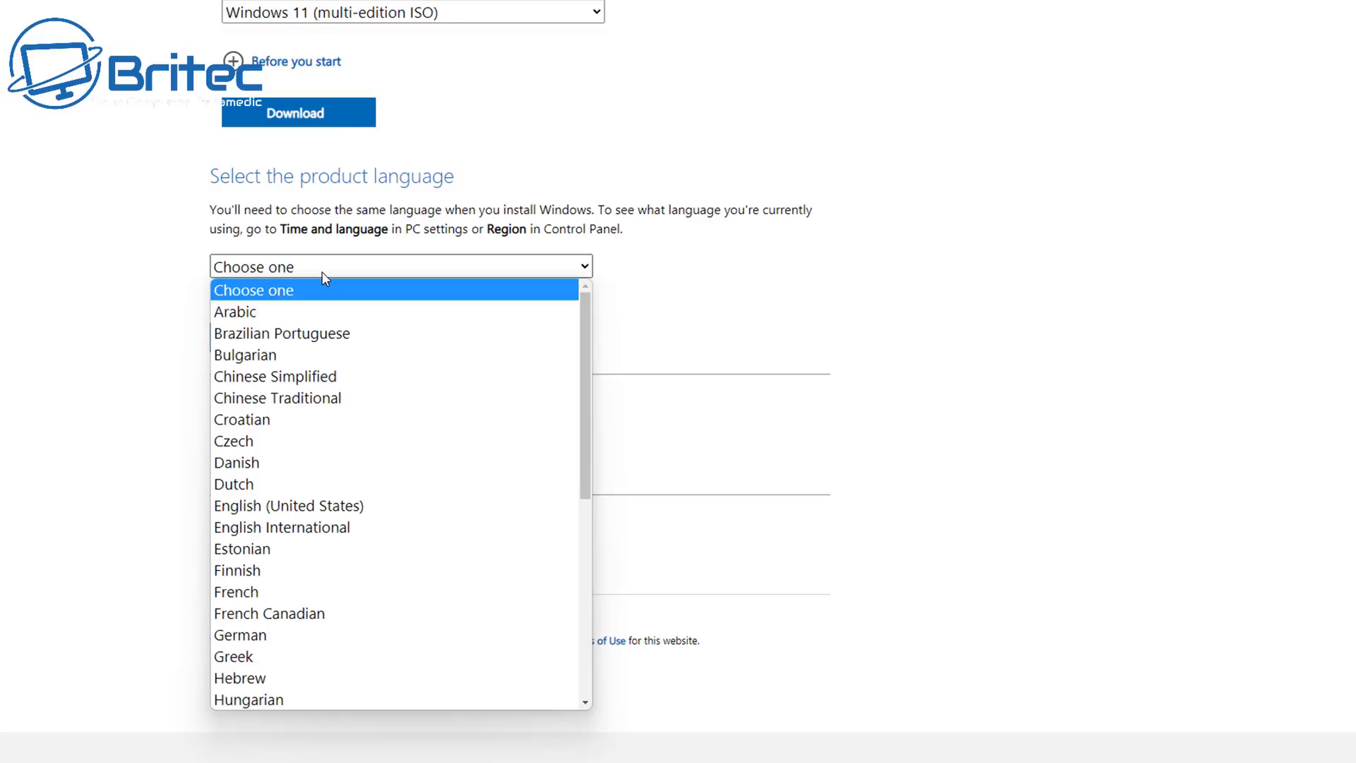
click(314, 530)
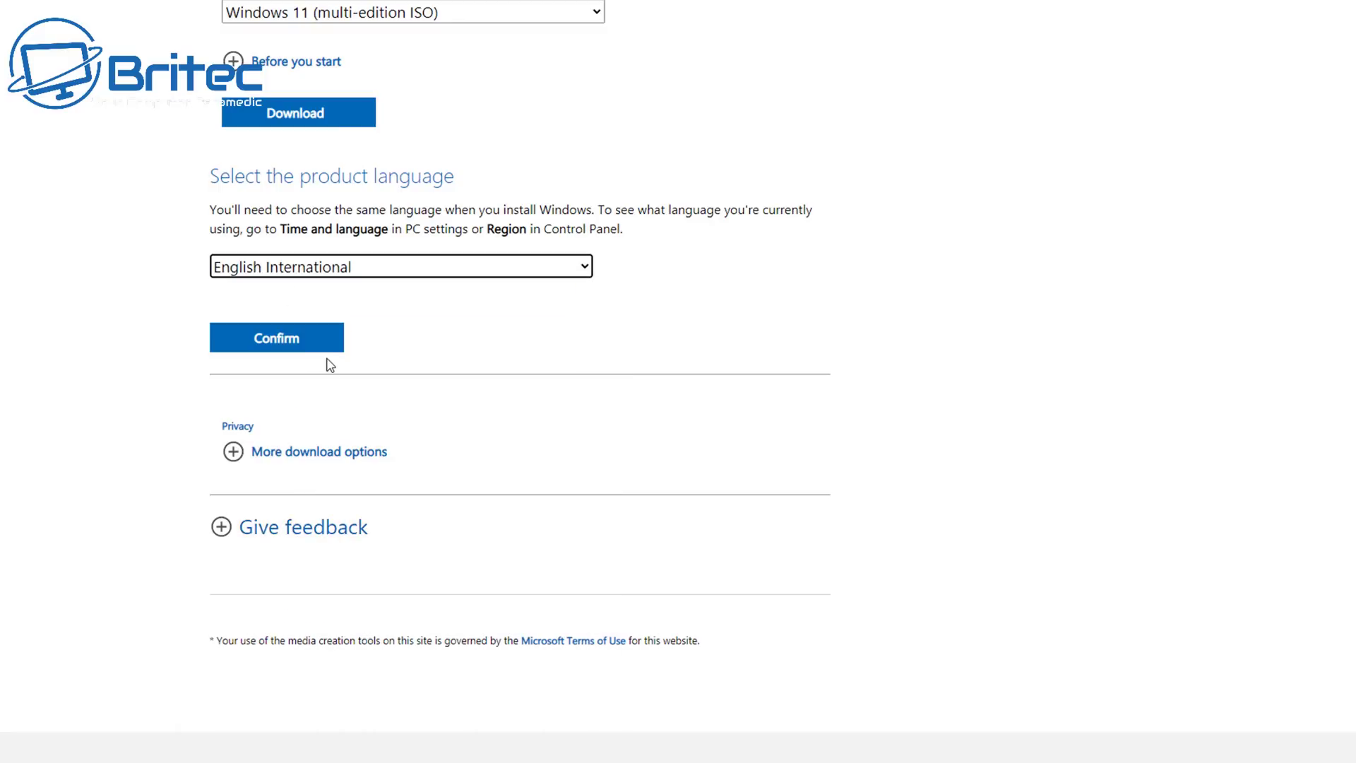
click(320, 274)
click(289, 514)
click(289, 352)
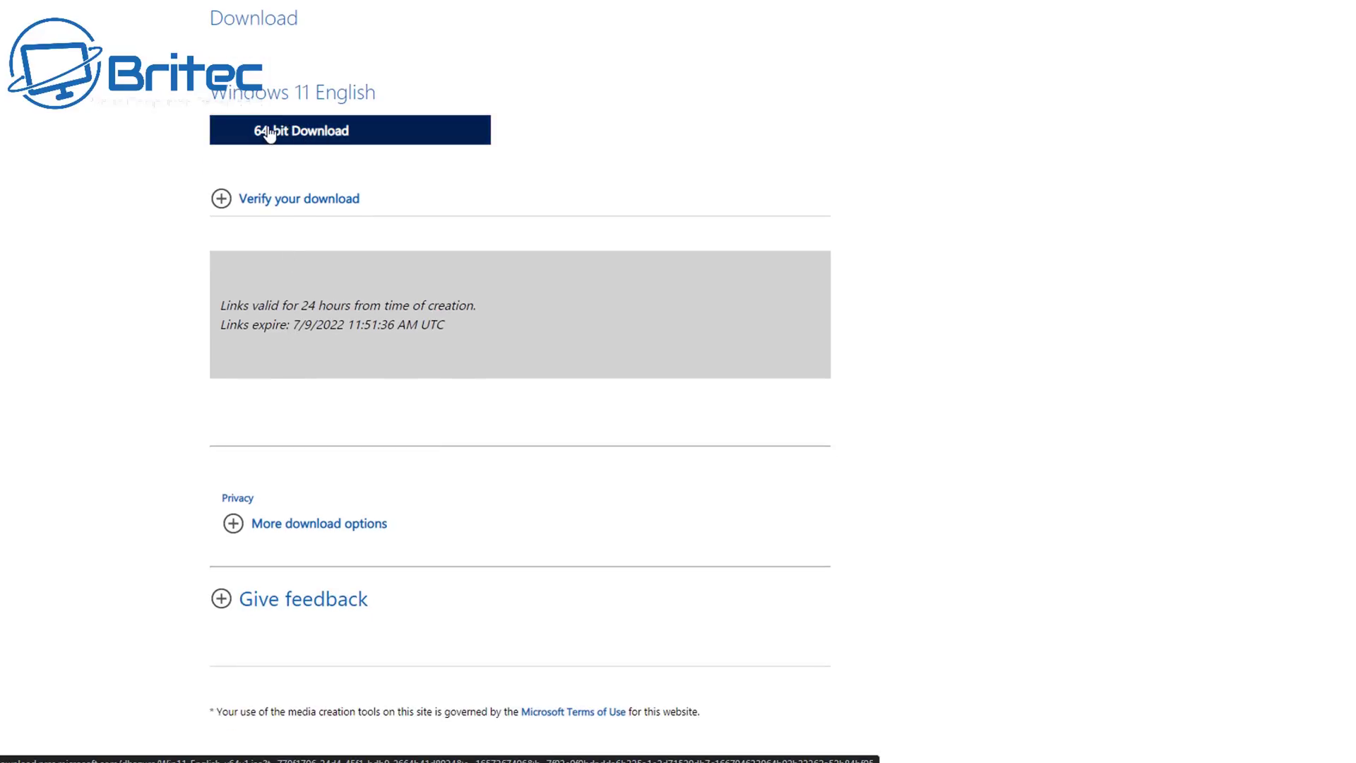
click(309, 134)
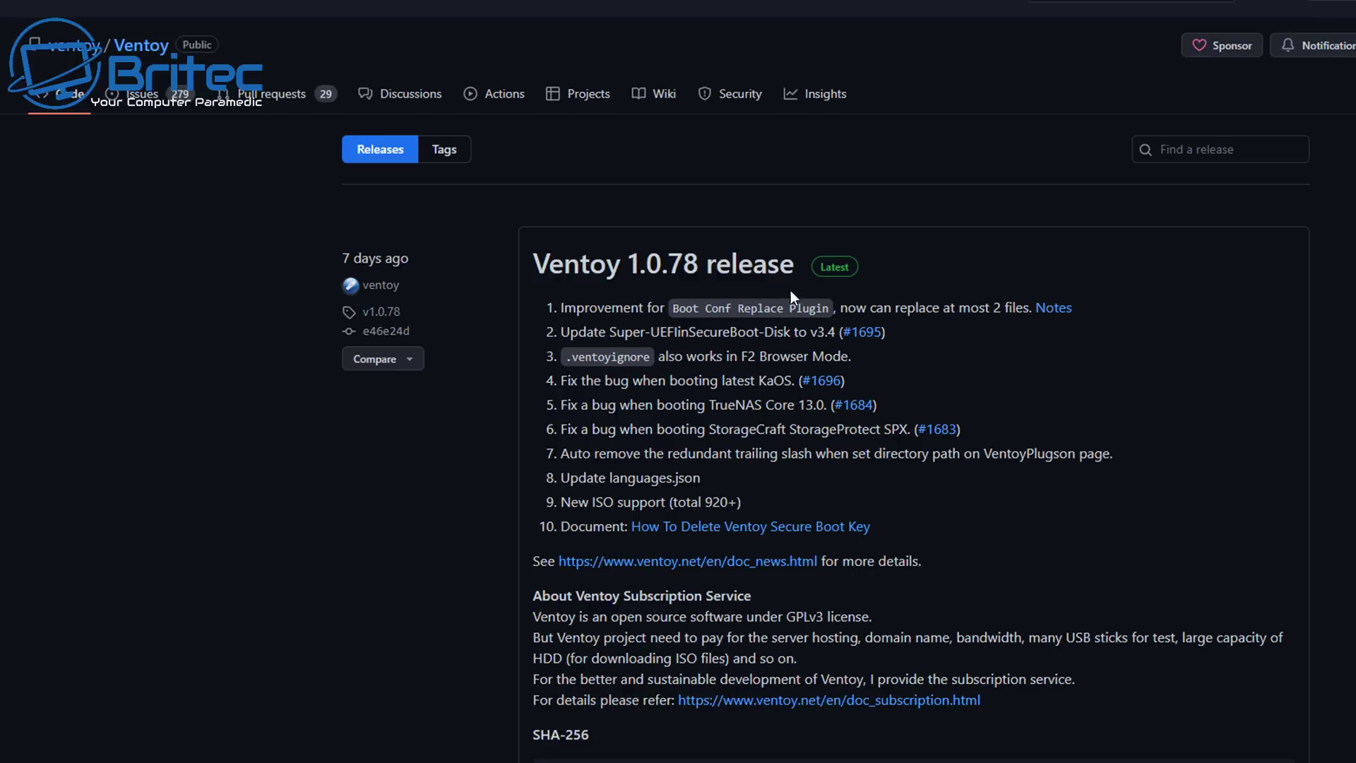
Download ventoy-1.0.78-windows.zip from the Ventoy 1.0.78 release assets
click(831, 271)
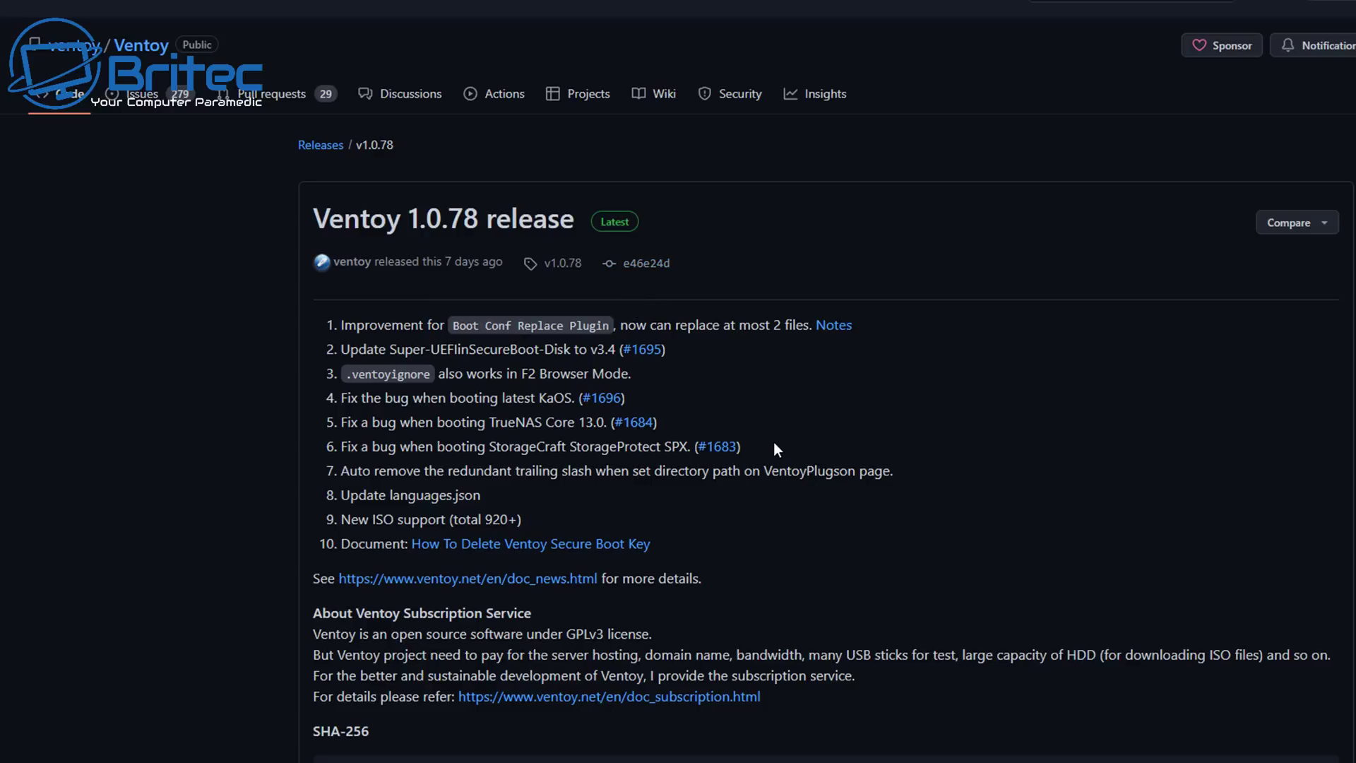
scroll(773, 449, down, 3)
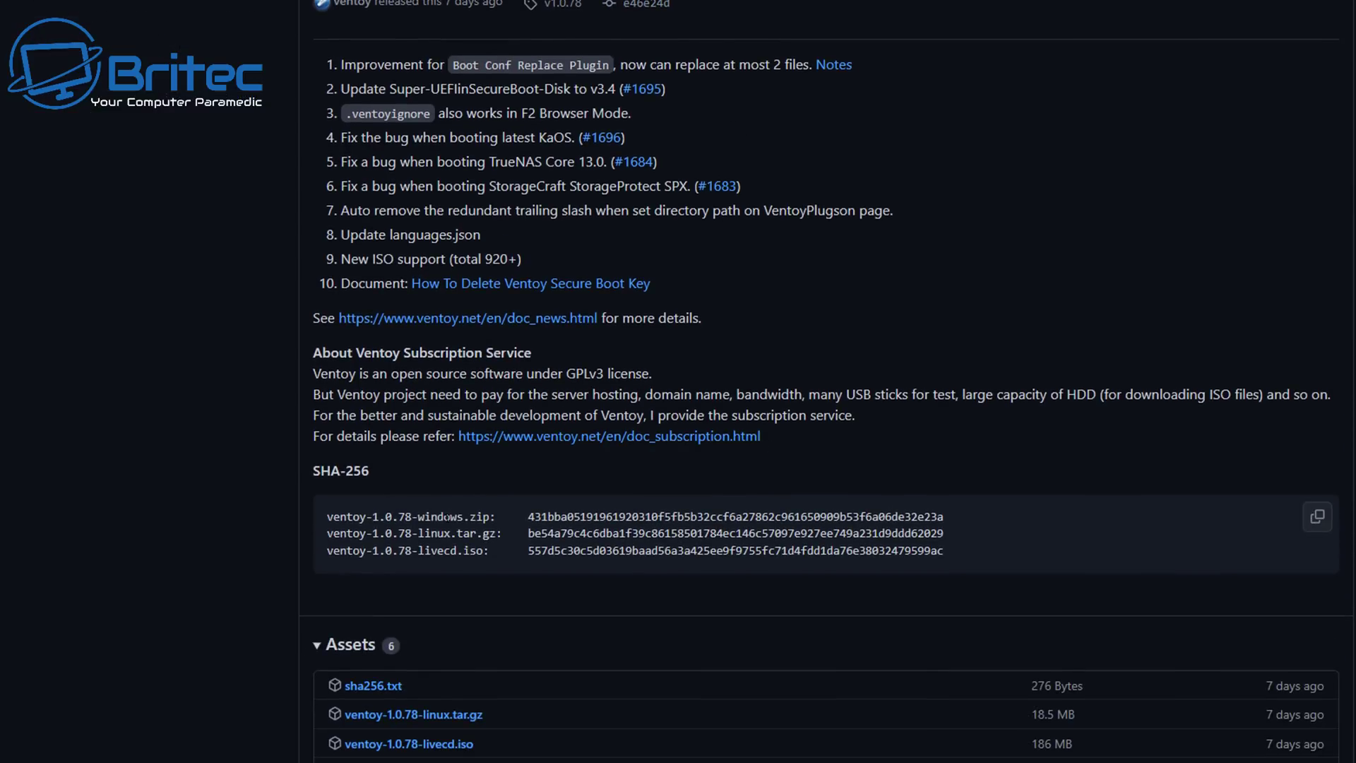
scroll(698, 541, down, 2)
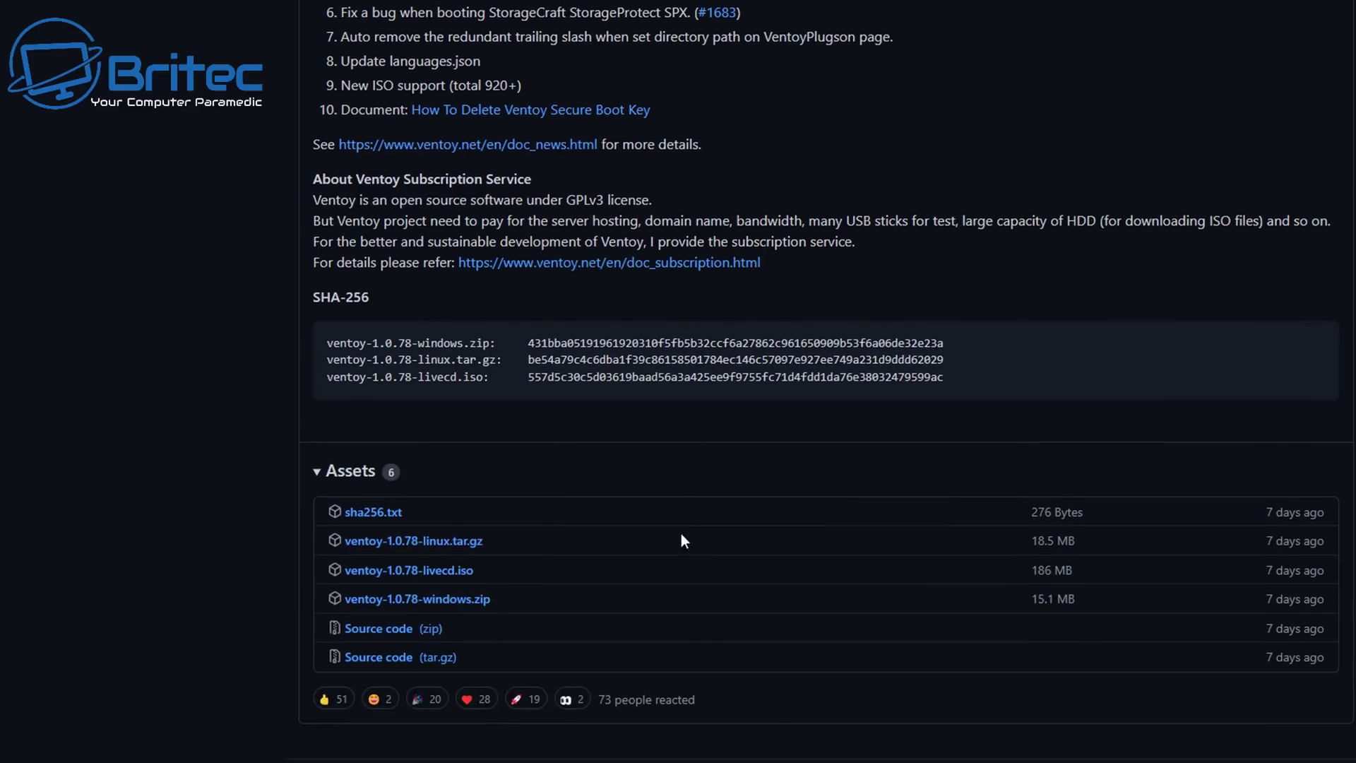
click(433, 601)
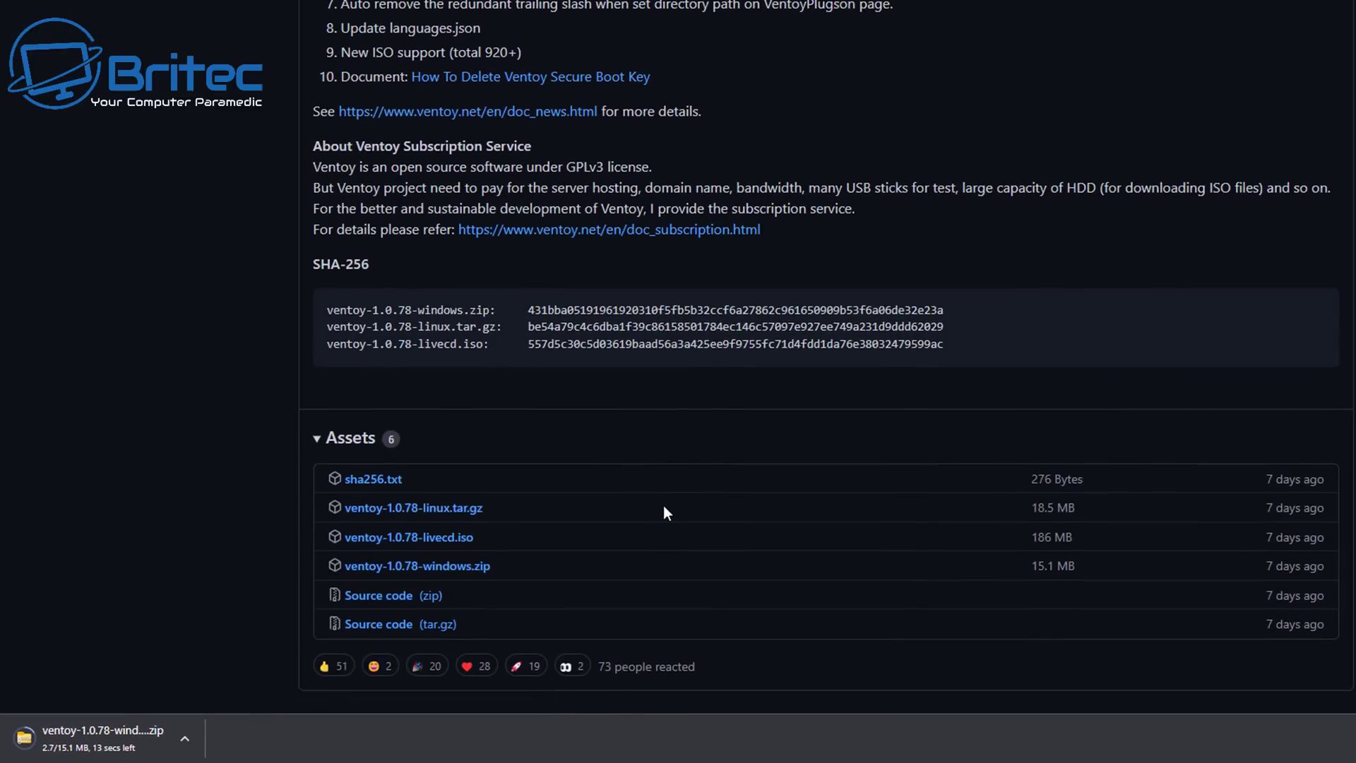
Open the finished ventoy-1.0.78-windows.zip download
scroll(664, 503, up, 5)
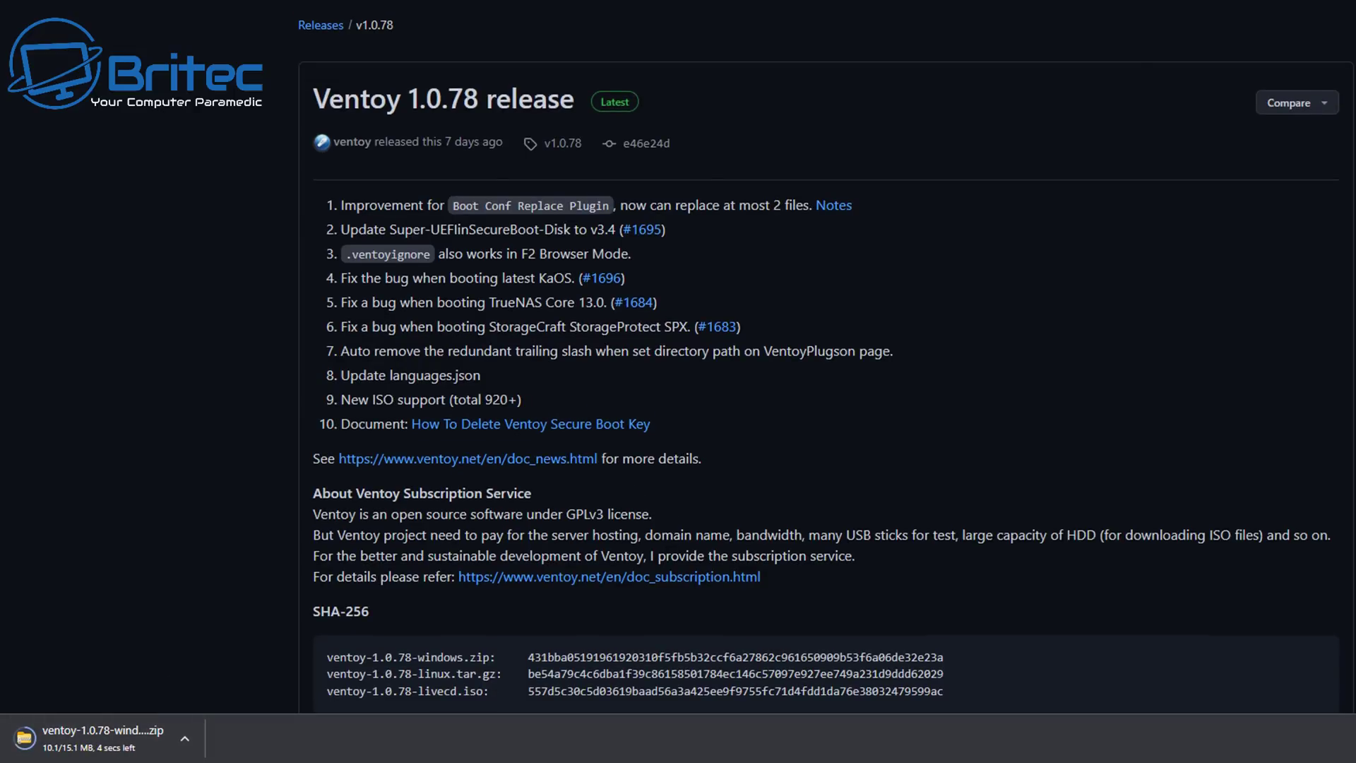
scroll(127, 700, up, 1)
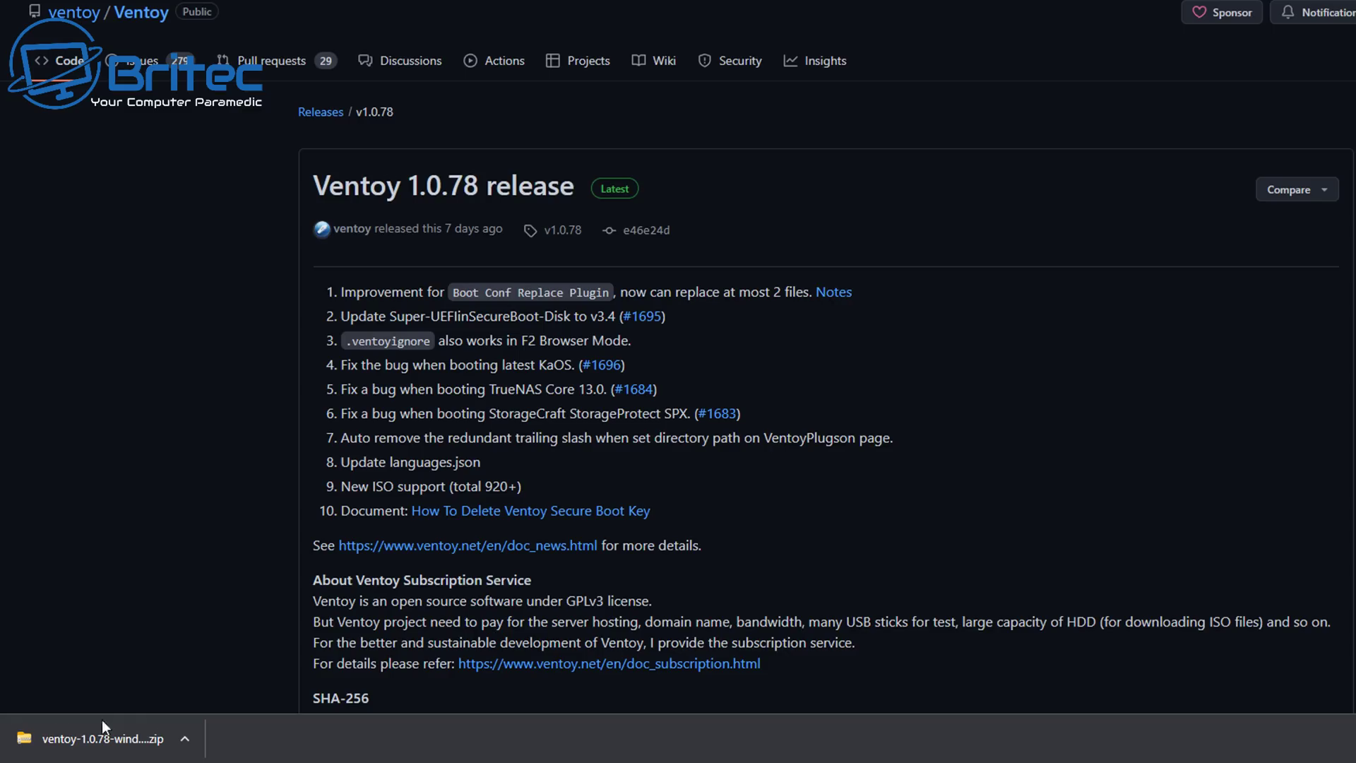
click(86, 742)
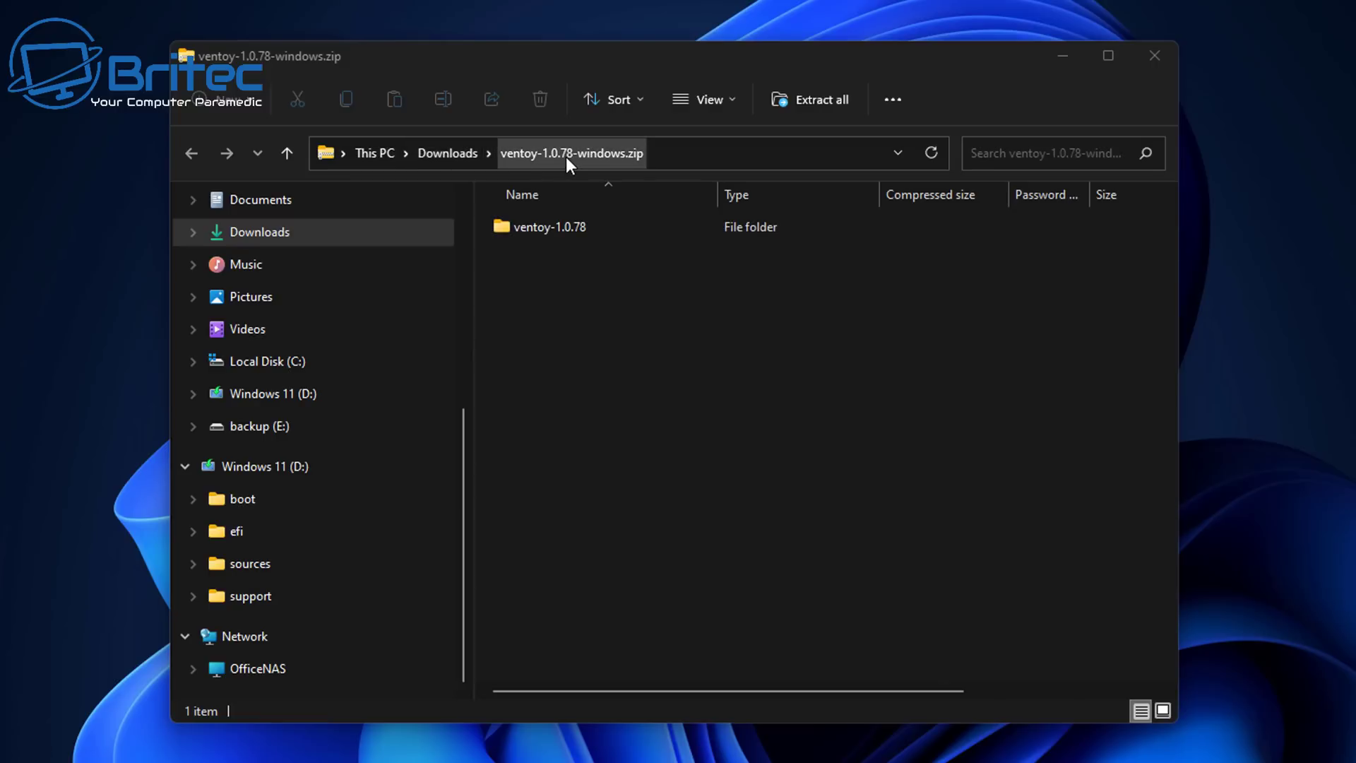
Copy the ventoy-1.0.78 folder out of the zip archive
click(555, 230)
double_click(555, 230)
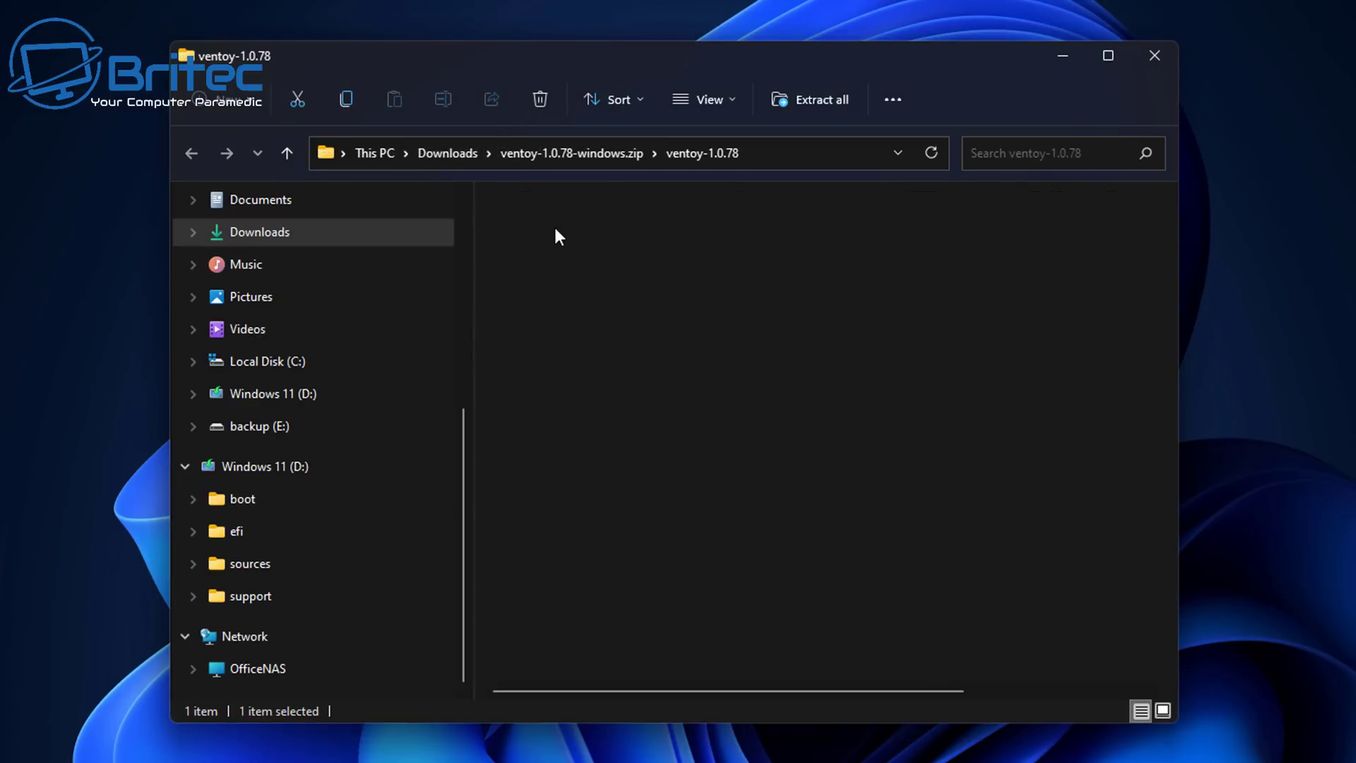
click(200, 153)
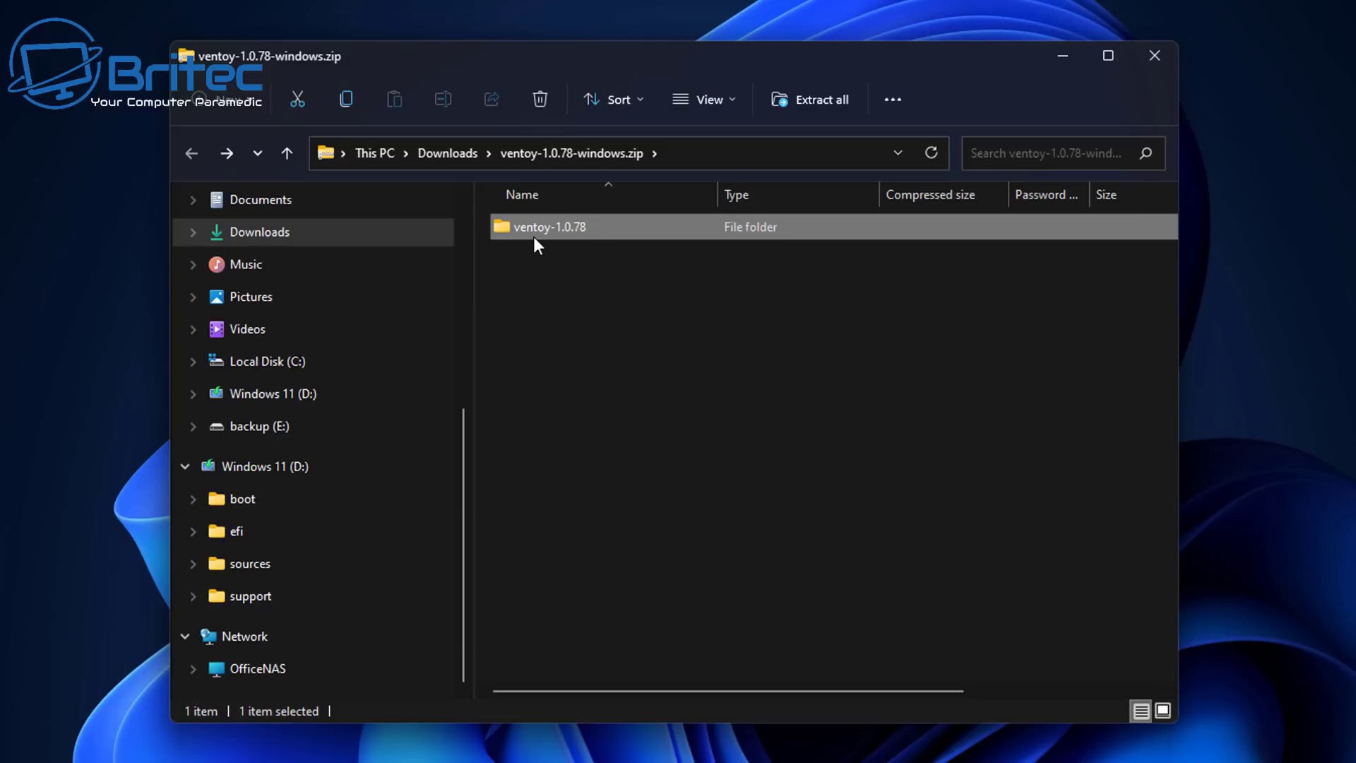
drag(524, 224, 896, 17)
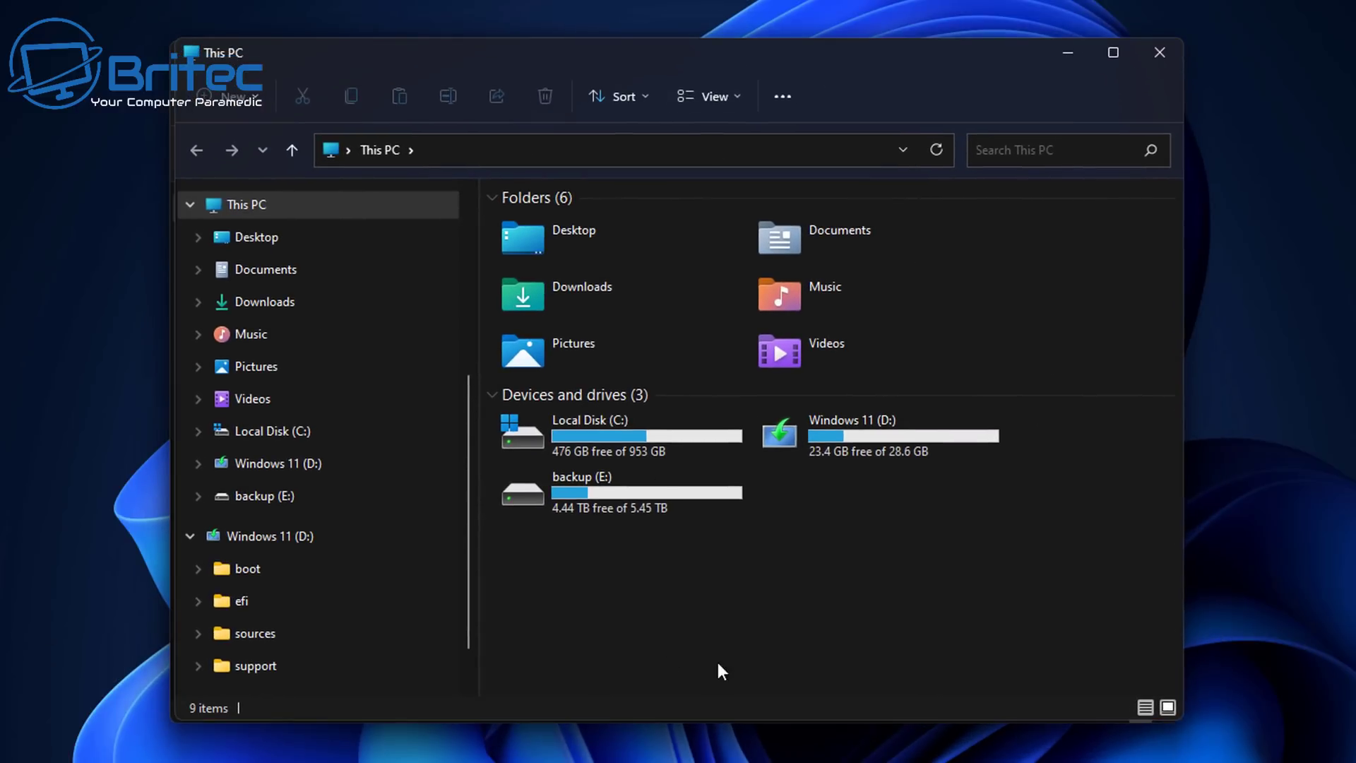
Check the Windows 11 (D:) drive, then run Ventoy2Disk.exe from the ventoy-1.0.78 folder
double_click(852, 438)
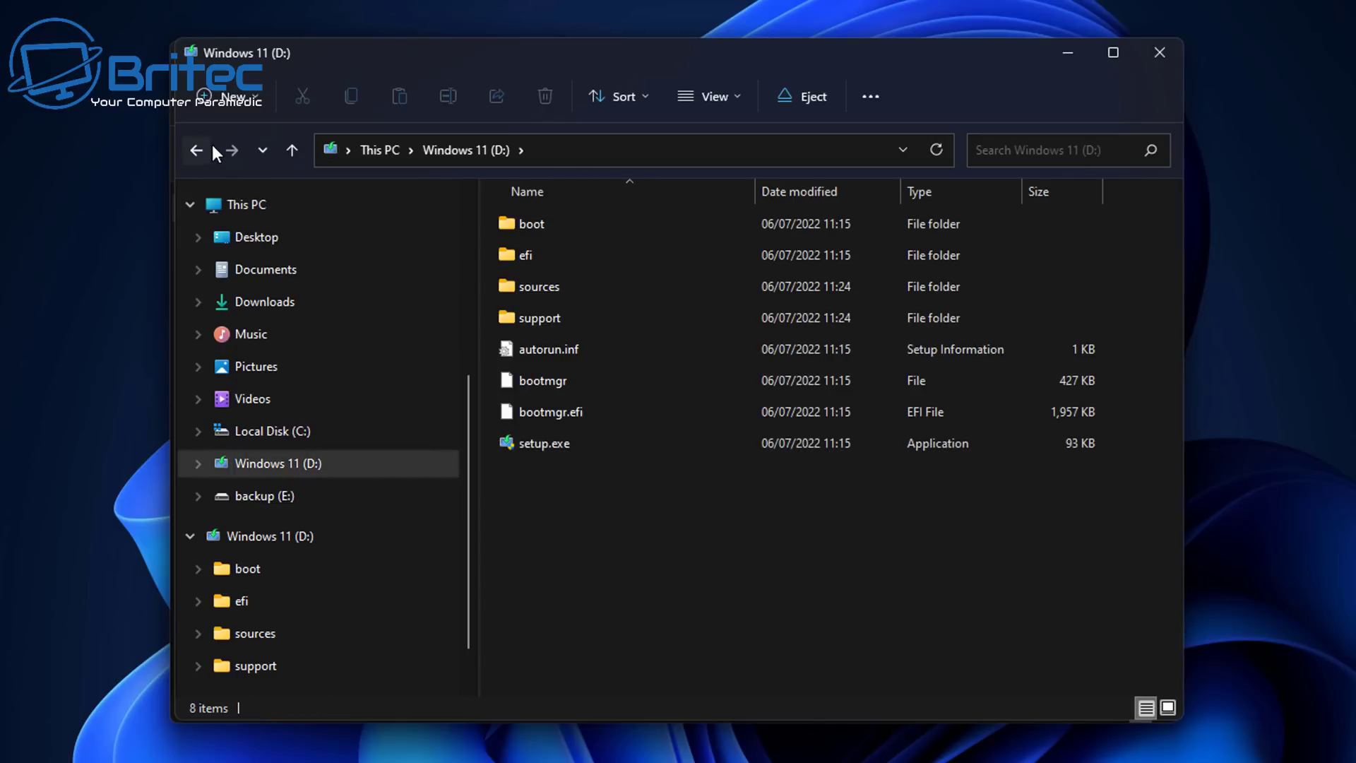
click(197, 151)
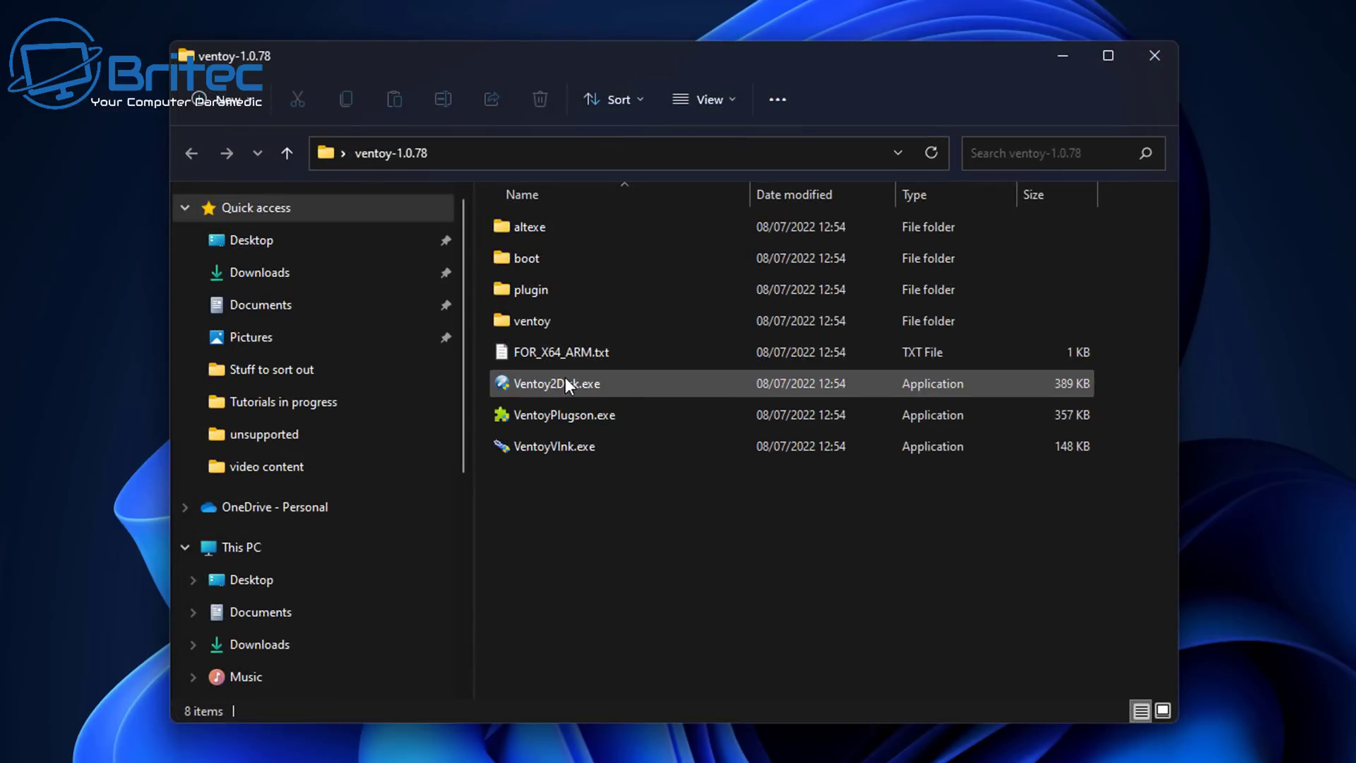
double_click(574, 377)
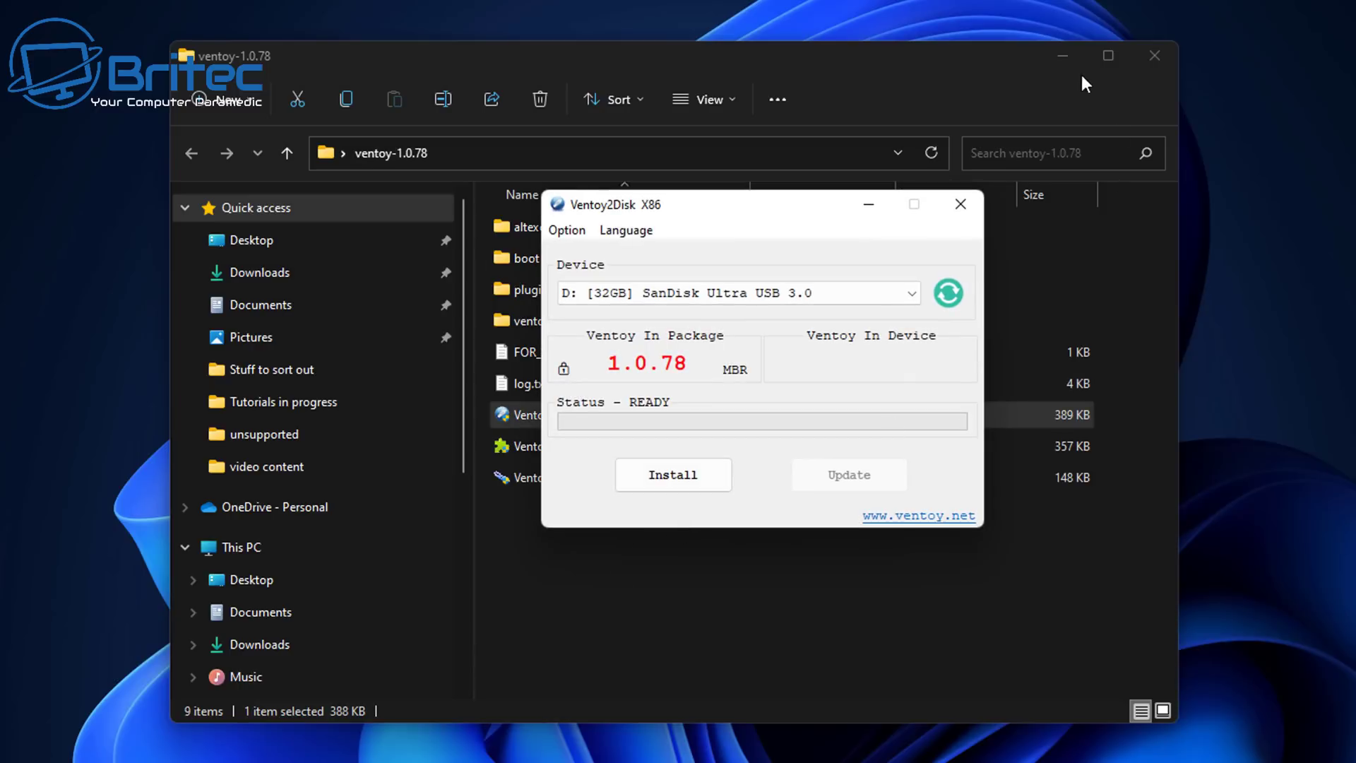
Minimise Explorer and review Ventoy2Disk's Option menu without changing anything
click(1064, 56)
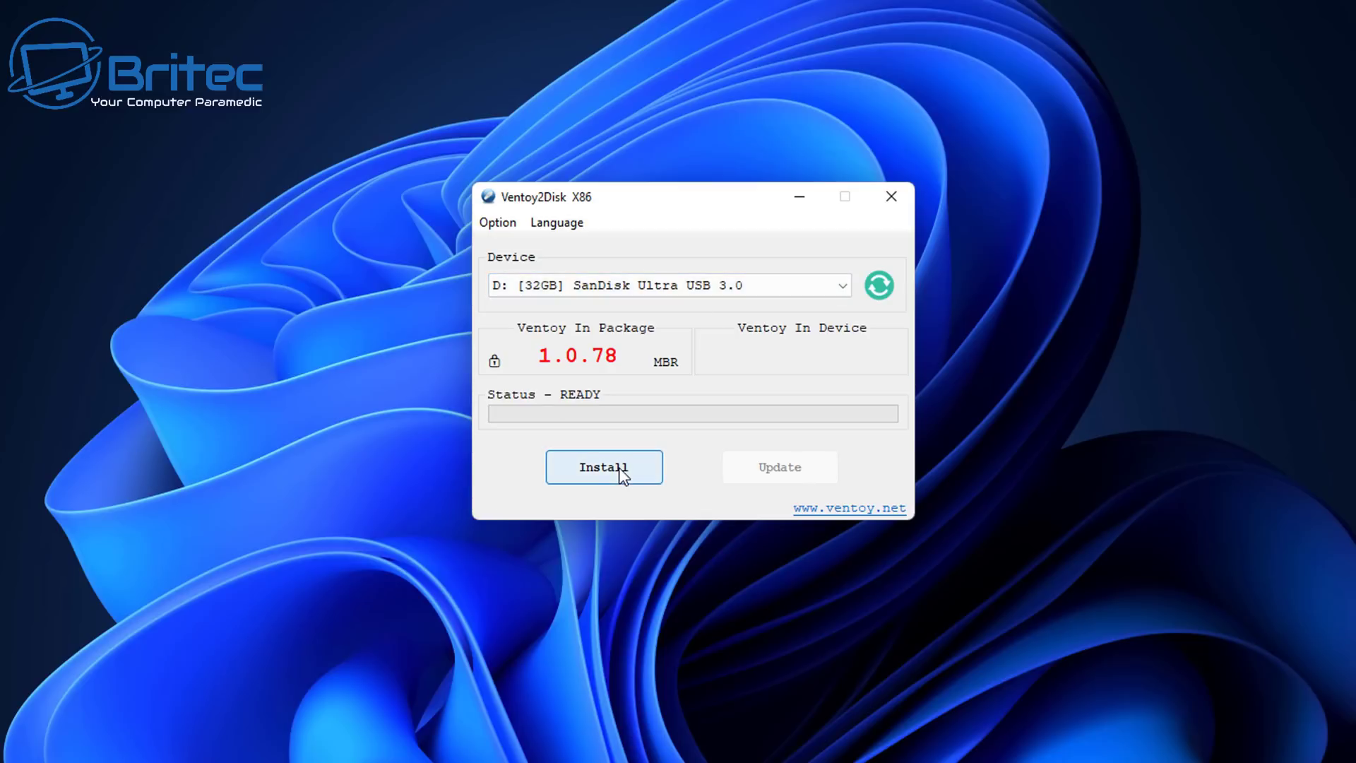
click(511, 225)
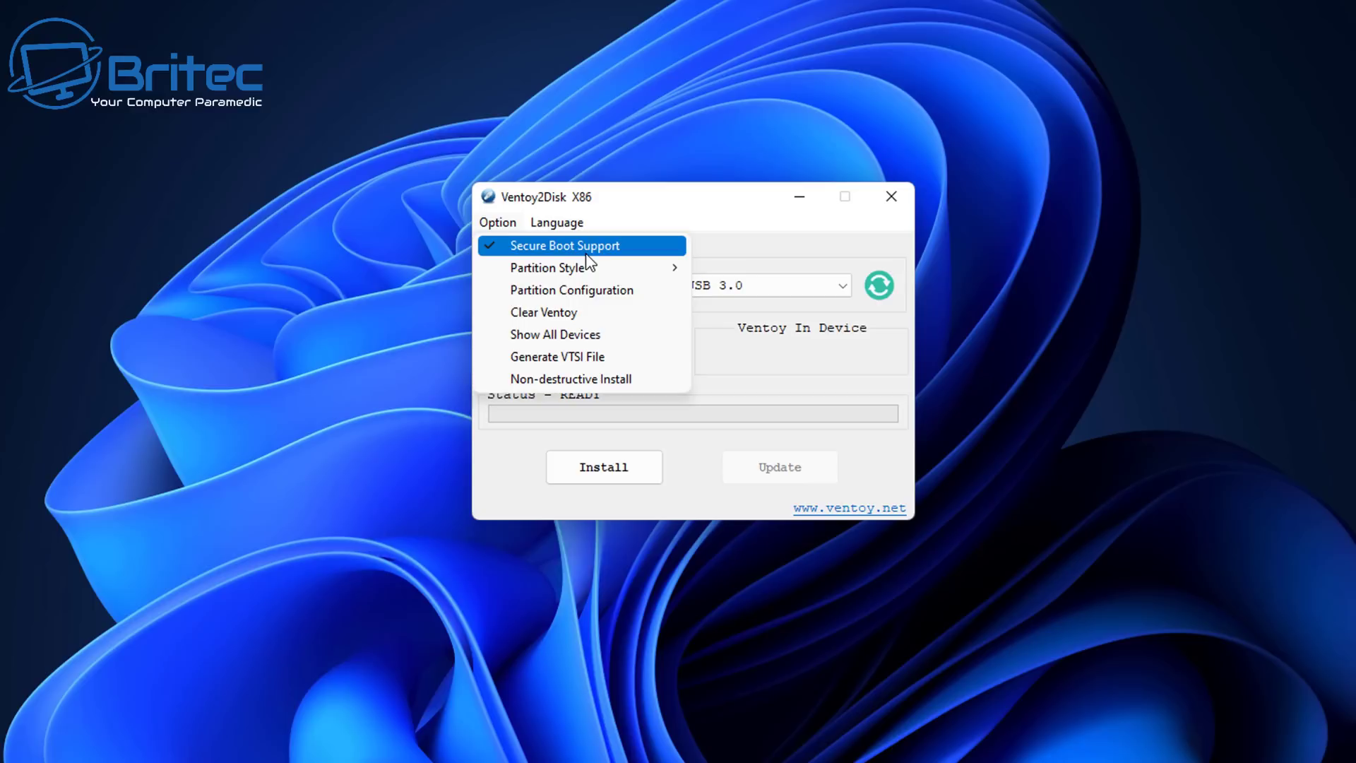
mouse_move(583, 272)
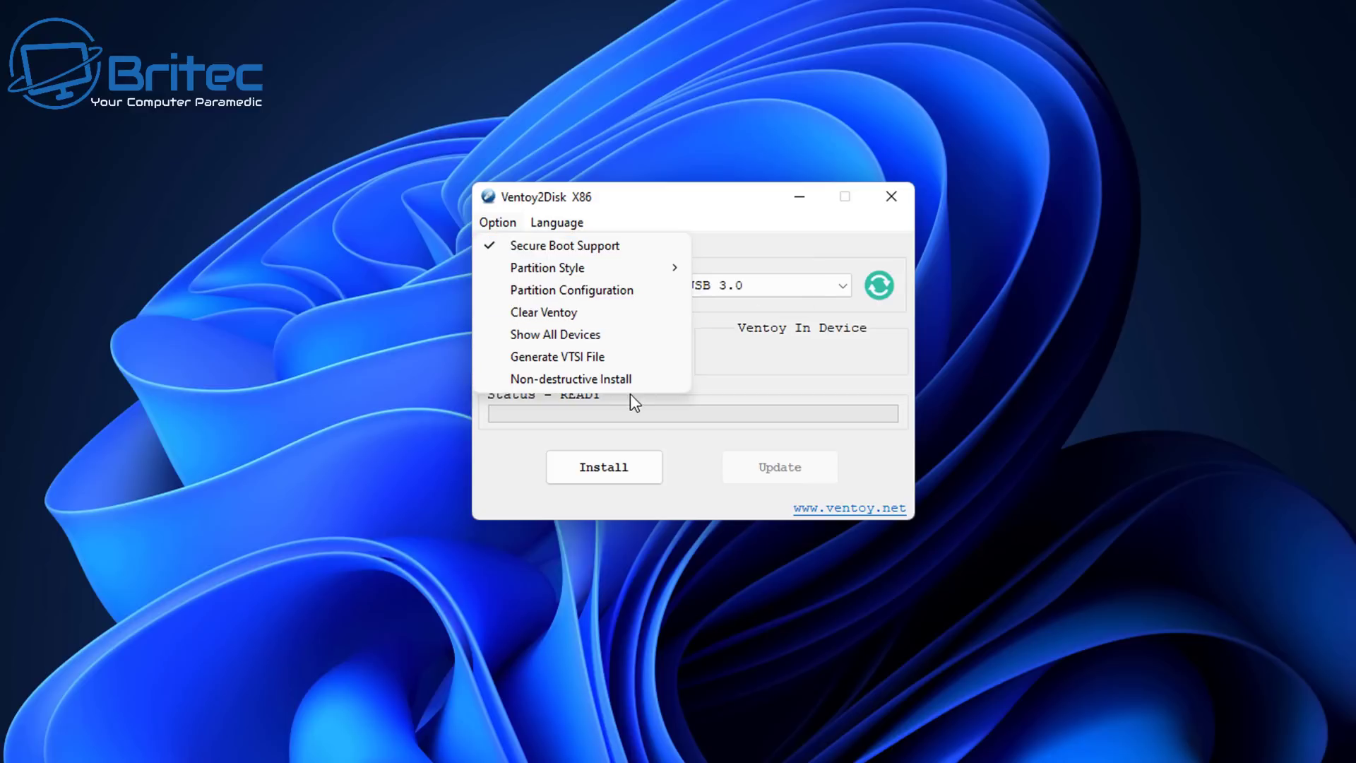
click(823, 379)
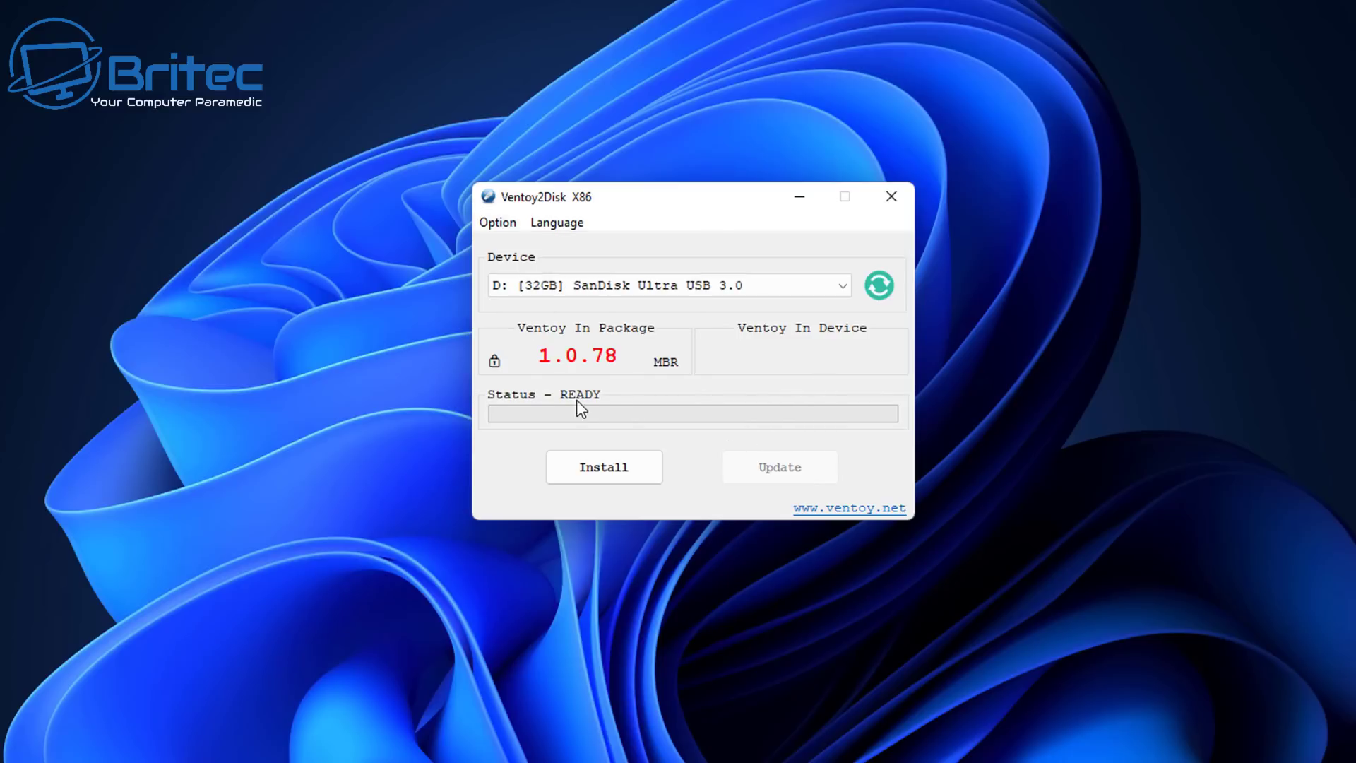
Install Ventoy onto the 32GB SanDisk drive D:, accepting both format warnings
click(609, 469)
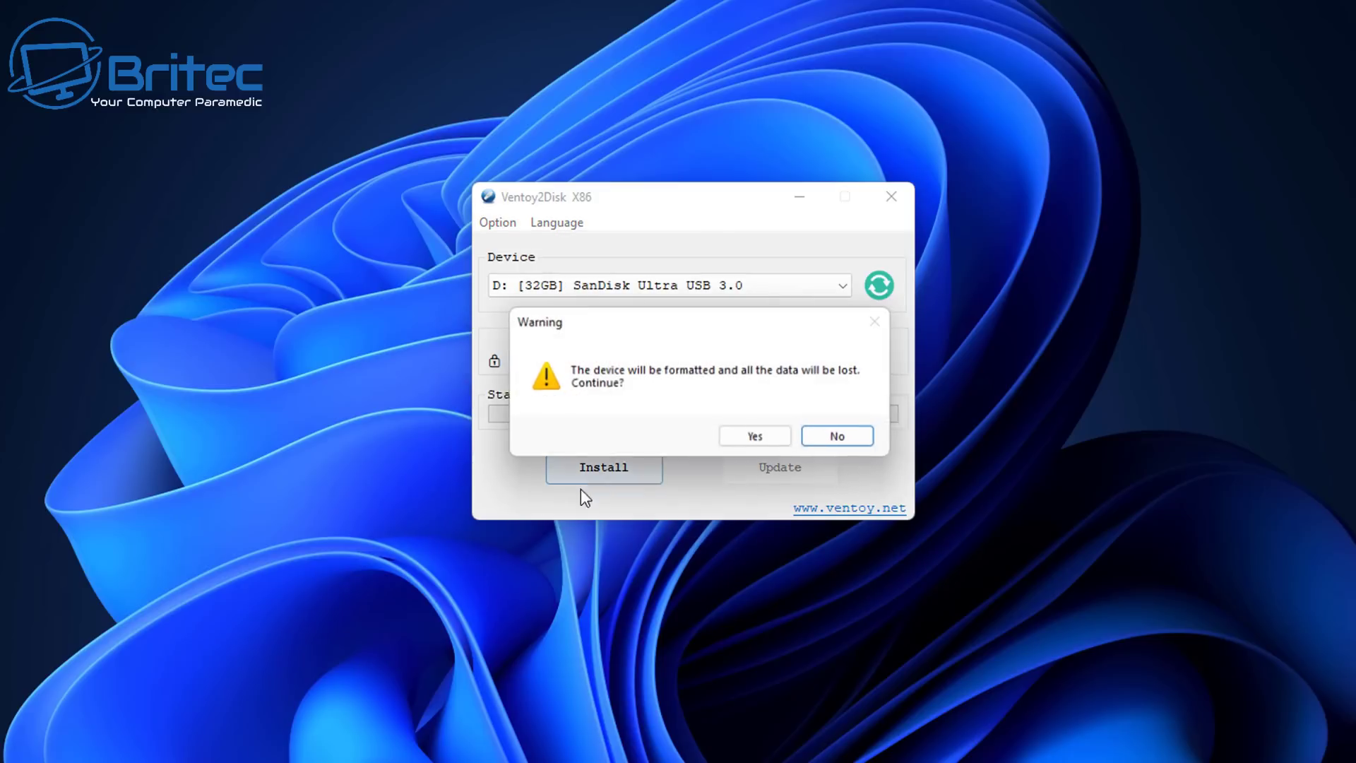
click(760, 439)
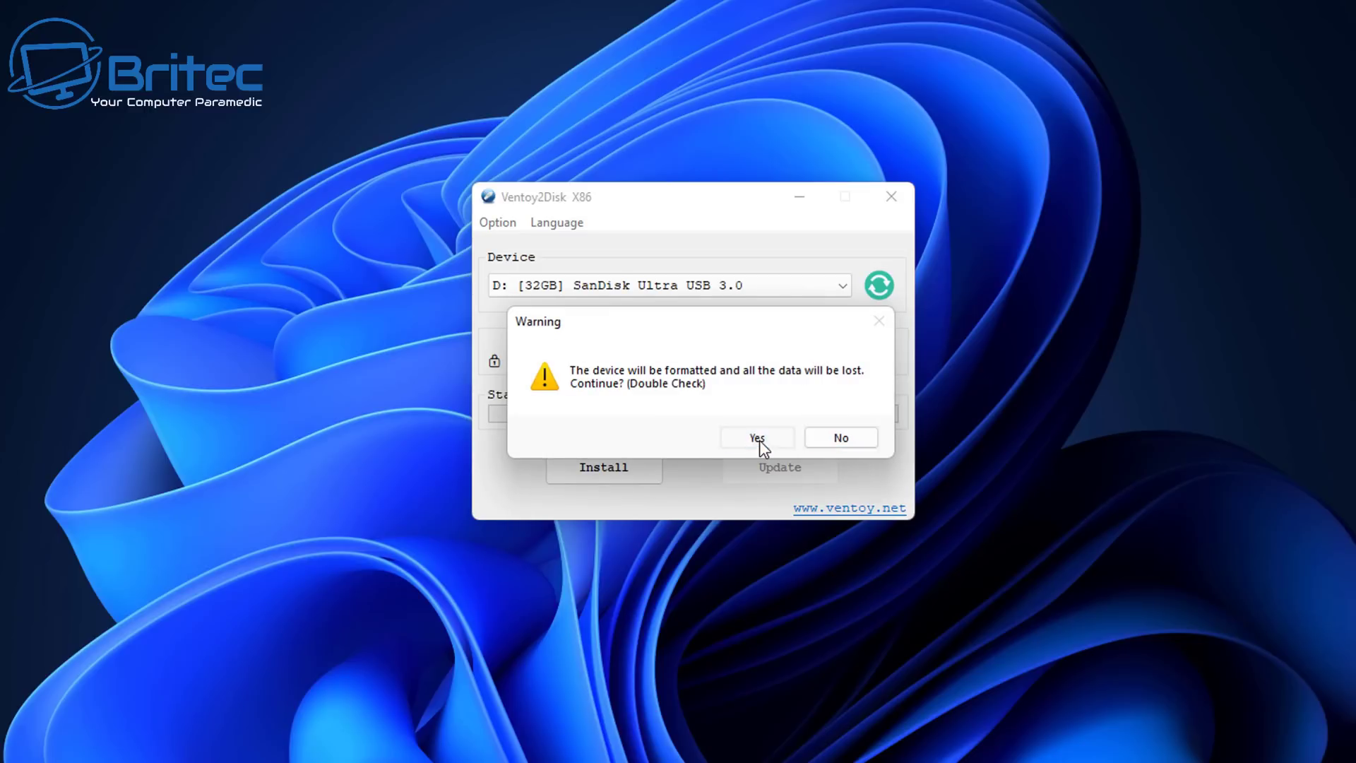
click(760, 440)
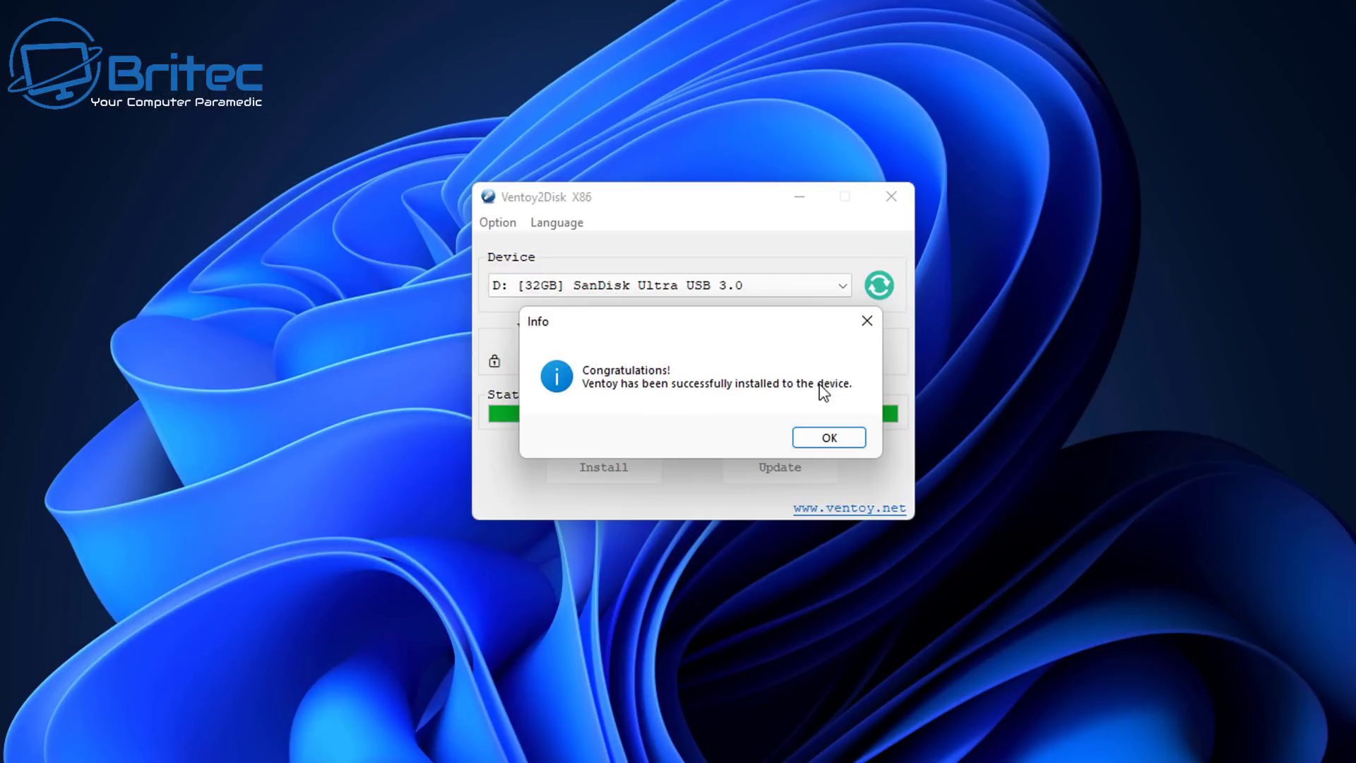
Acknowledge the install, then run and confirm the Ventoy 1.0.78 update on drive D:
click(830, 439)
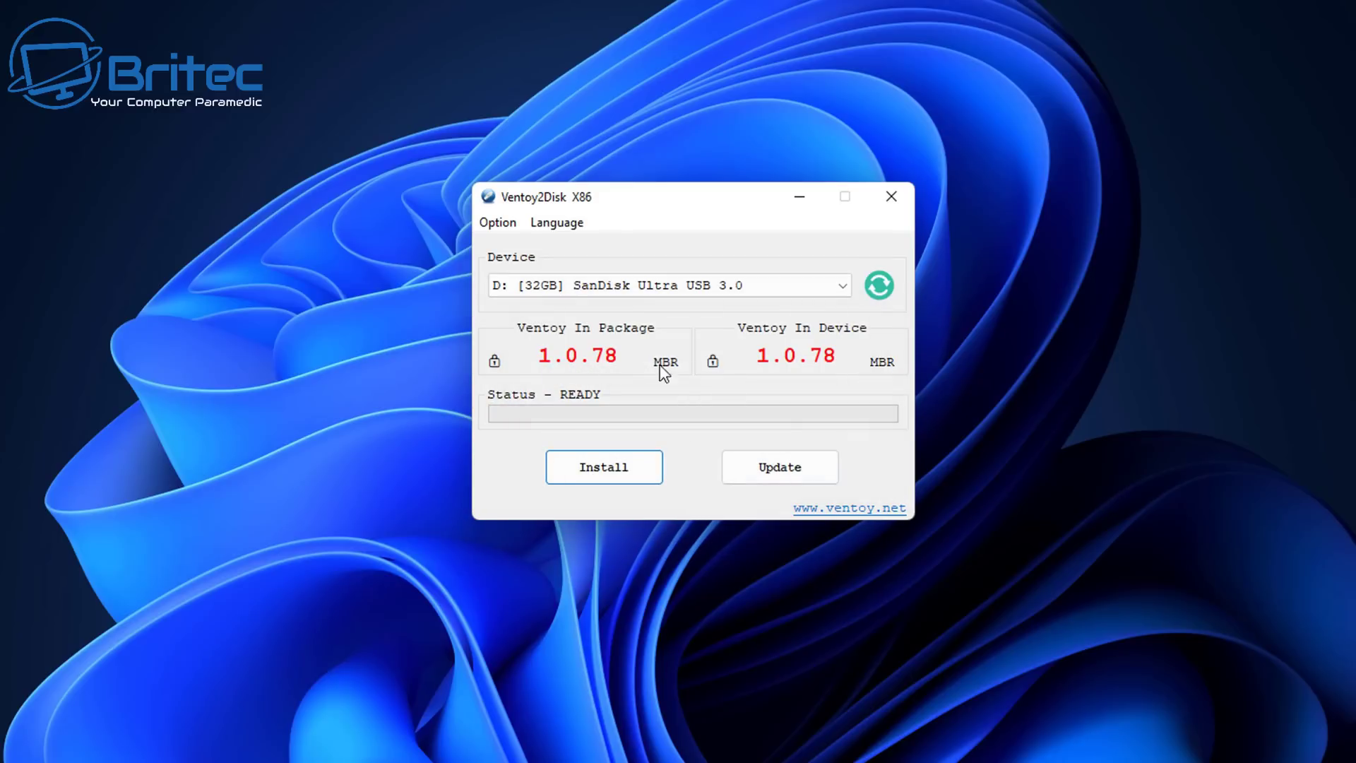
click(782, 468)
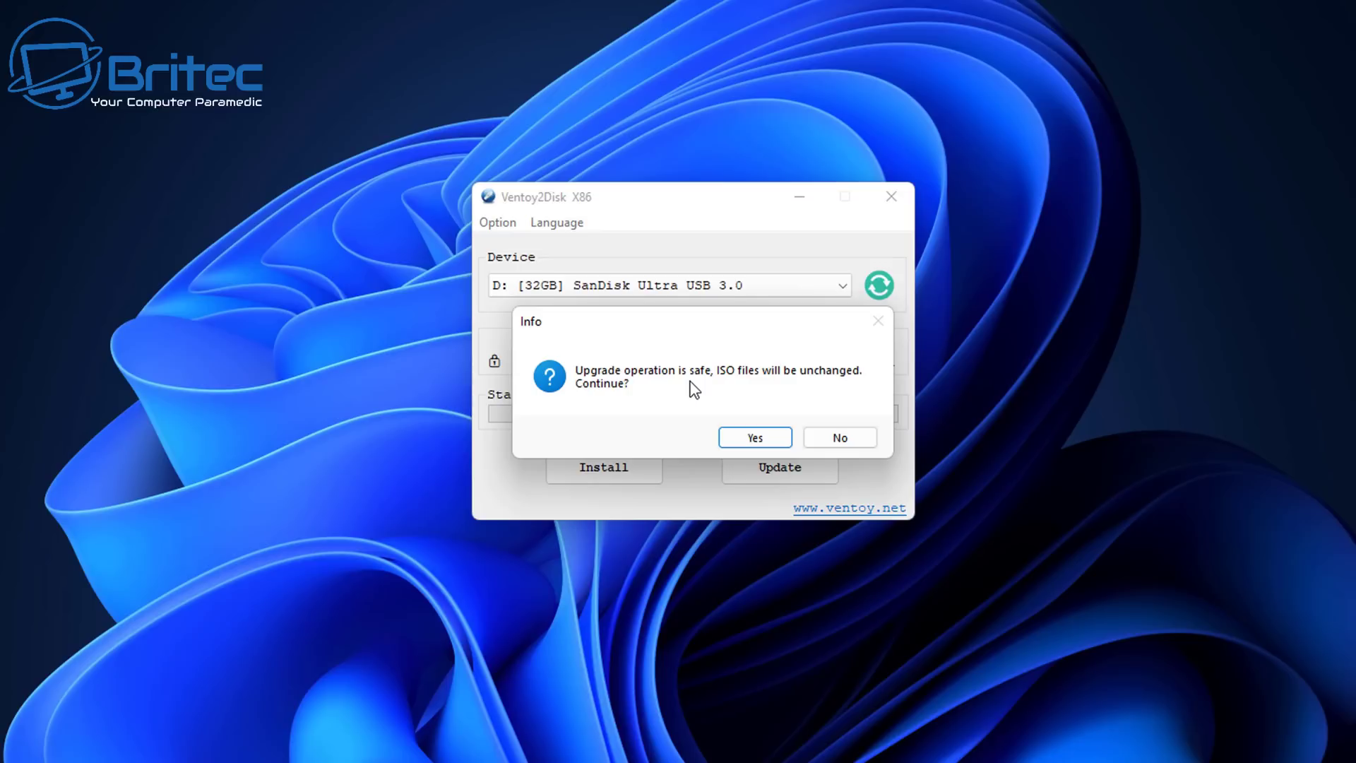
click(766, 440)
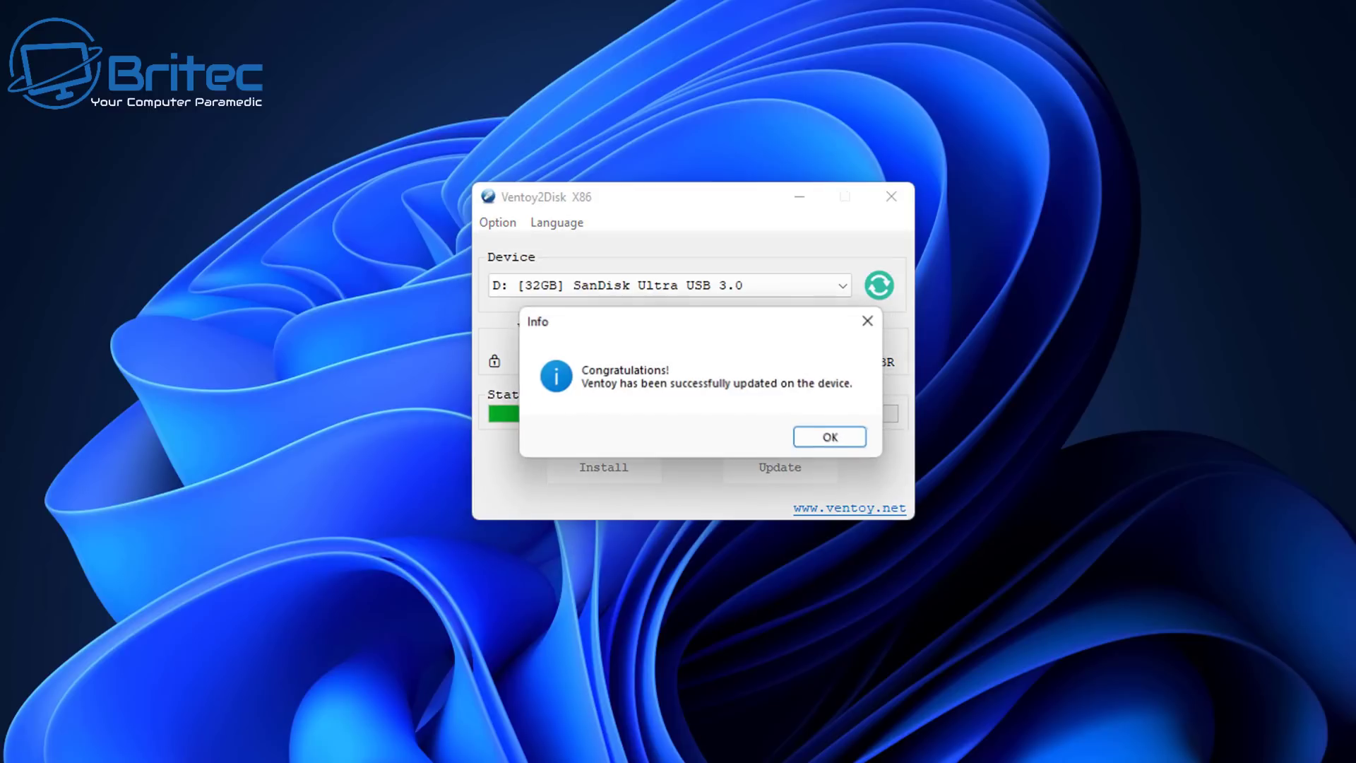
click(827, 441)
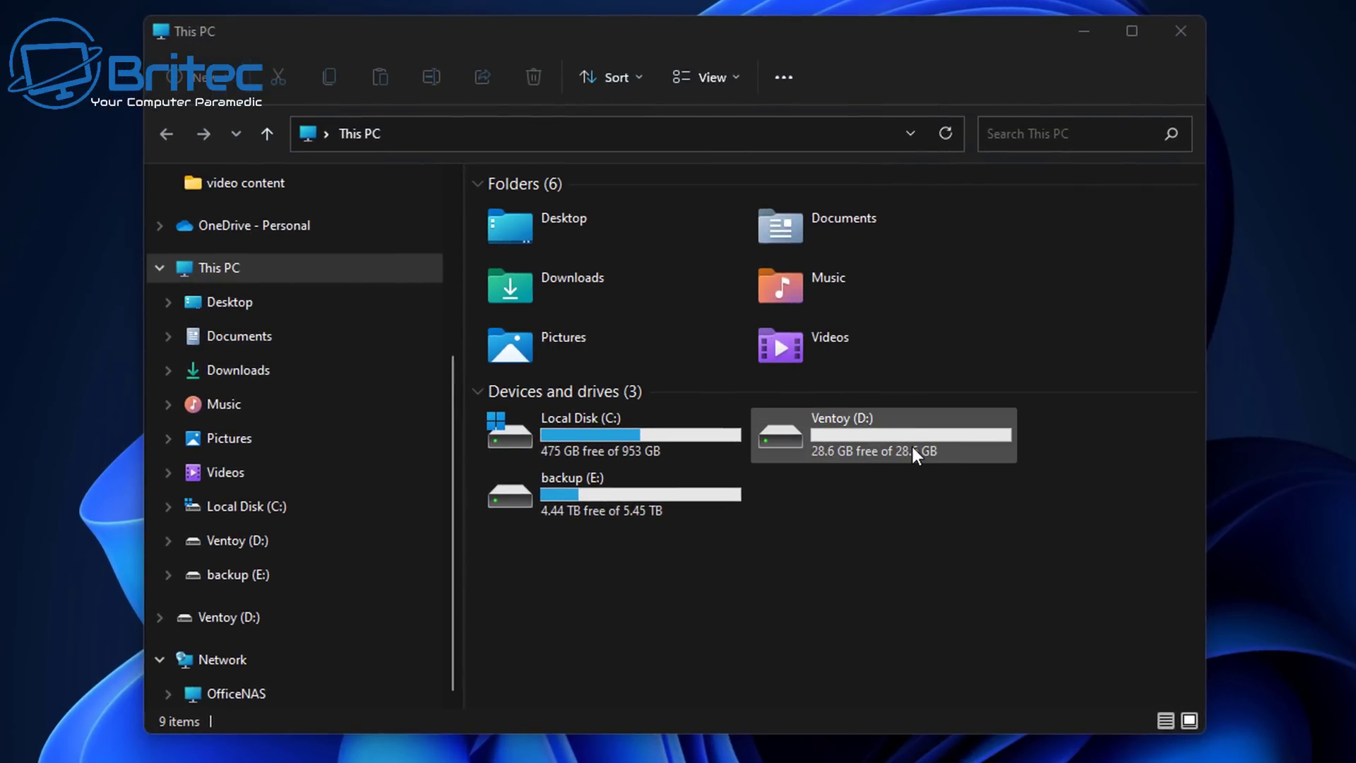
Open the empty Ventoy (D:) drive from This PC
double_click(902, 443)
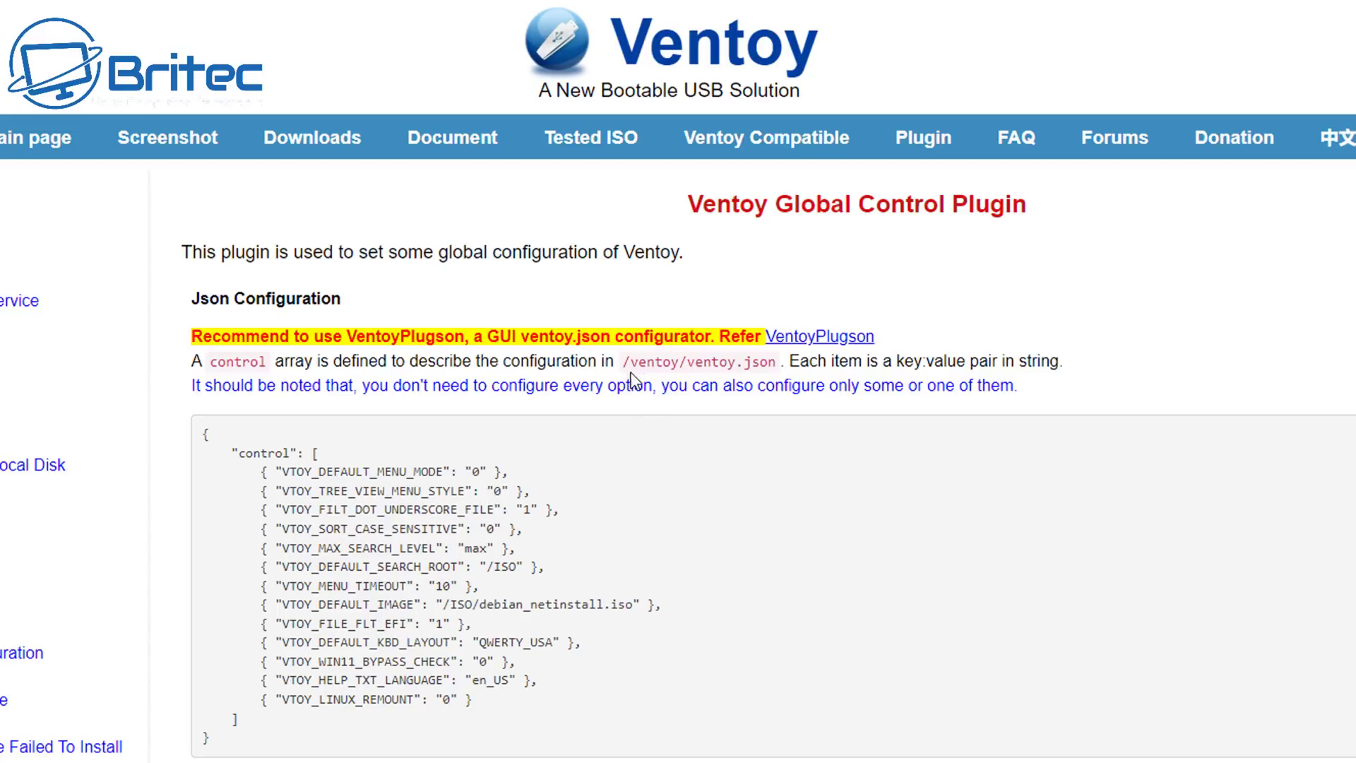
Highlight the /ventoy/ventoy.json path, then the VTOY_WIN11_BYPASS_CHECK line of the example
drag(617, 361, 784, 361)
click(690, 386)
drag(526, 667, 249, 660)
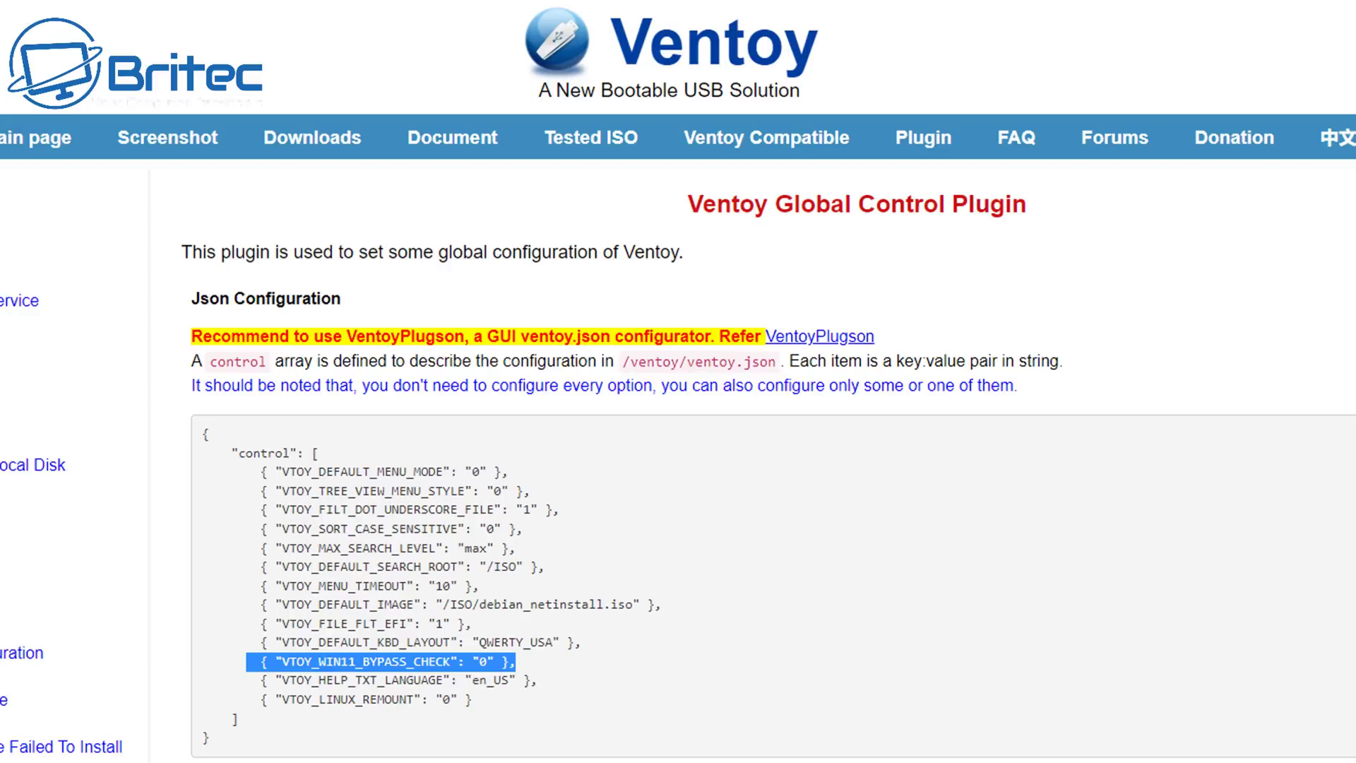
Review the LabConfig registry key notes in Notepad and close them without saving
key(alt+Tab)
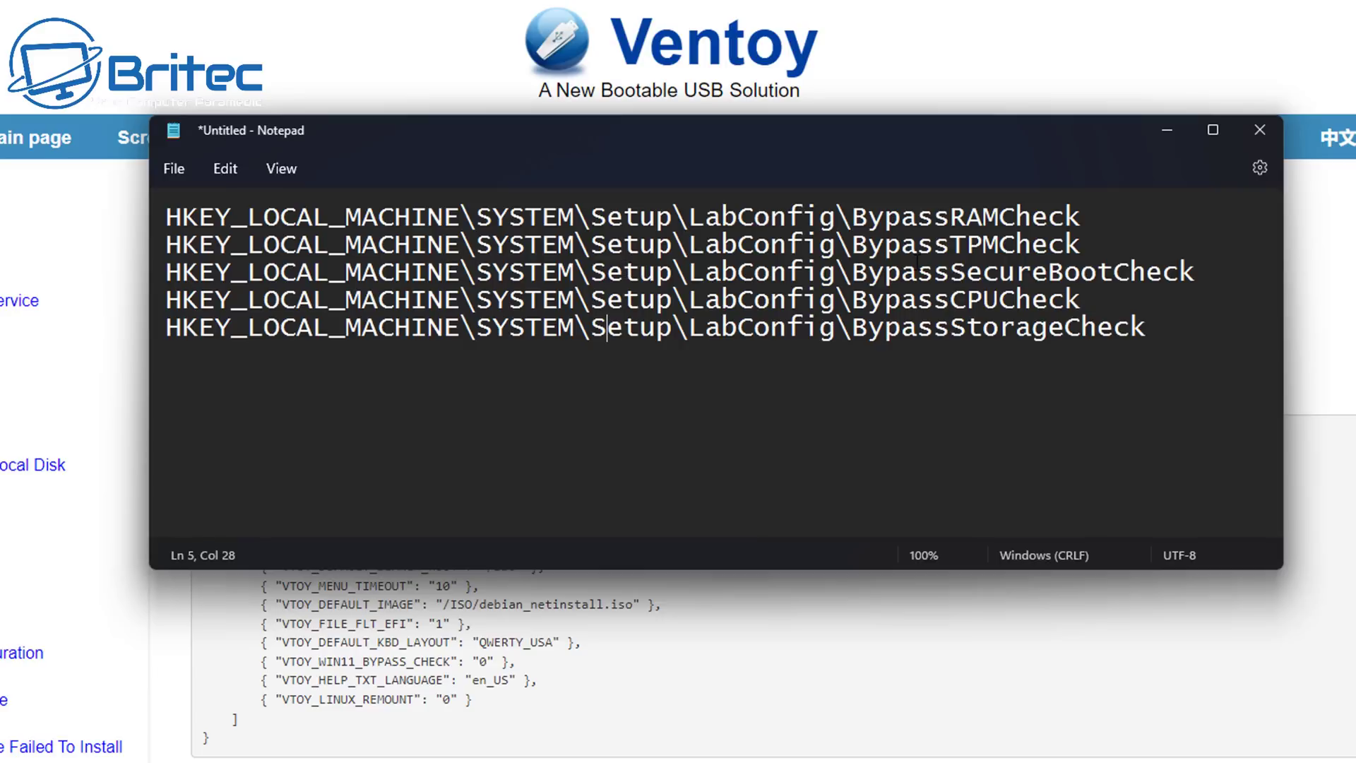
click(1260, 130)
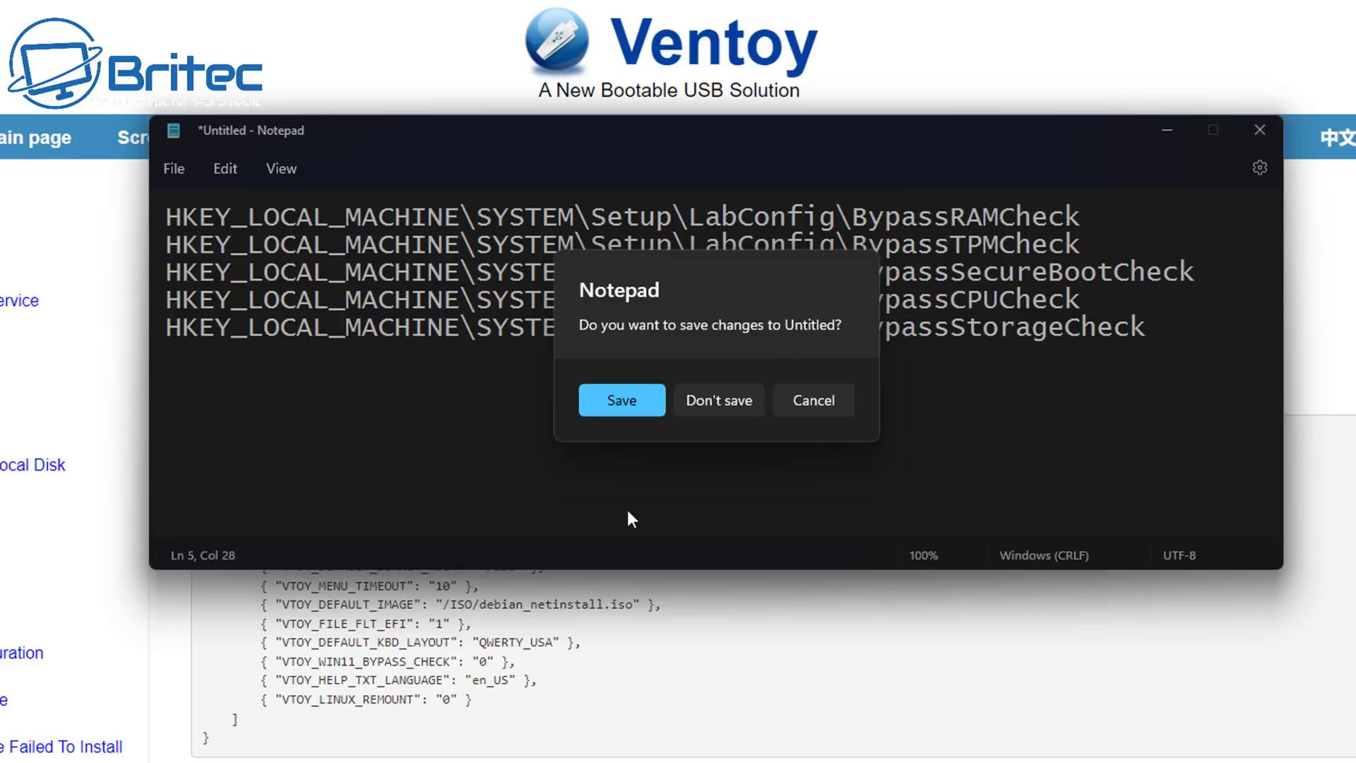
click(721, 403)
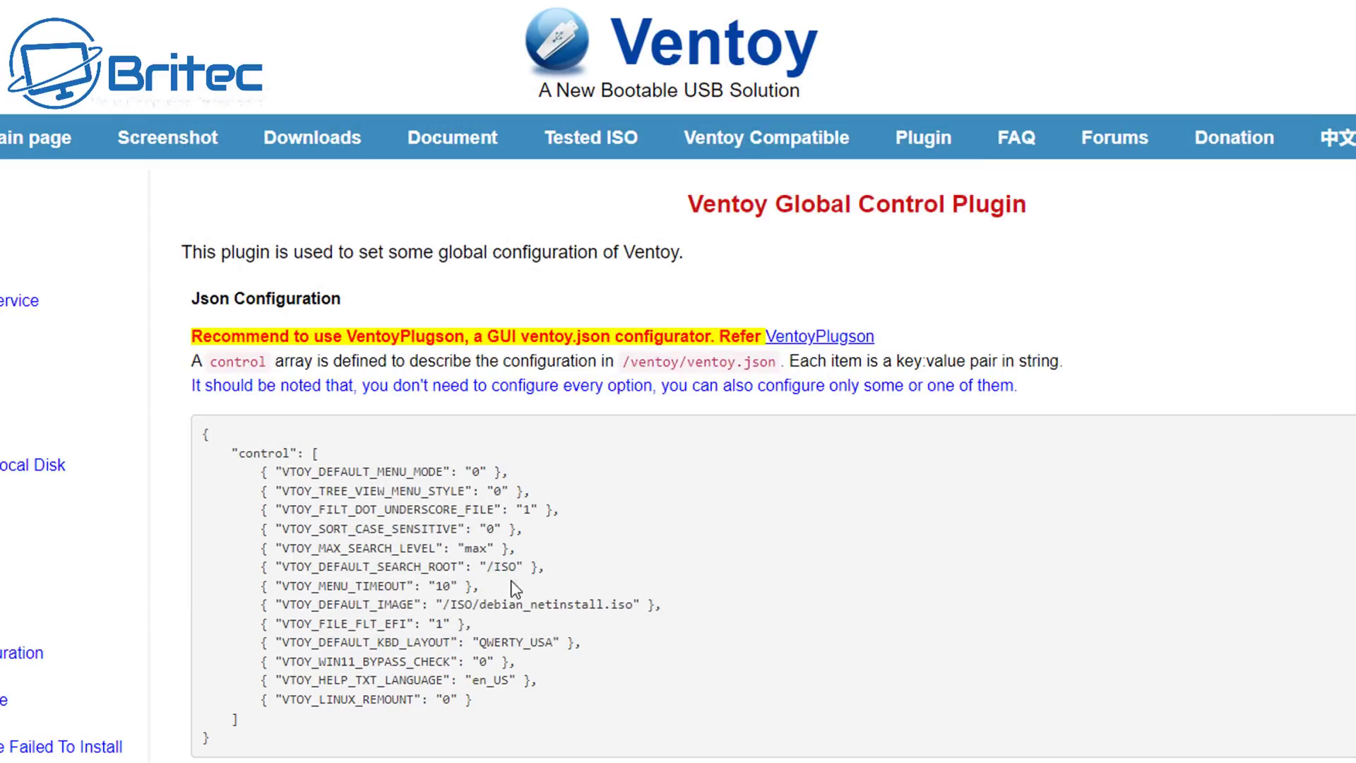
Re-highlight the VTOY_WIN11_BYPASS_CHECK line and the /ventoy/ventoy.json path
drag(521, 662, 251, 666)
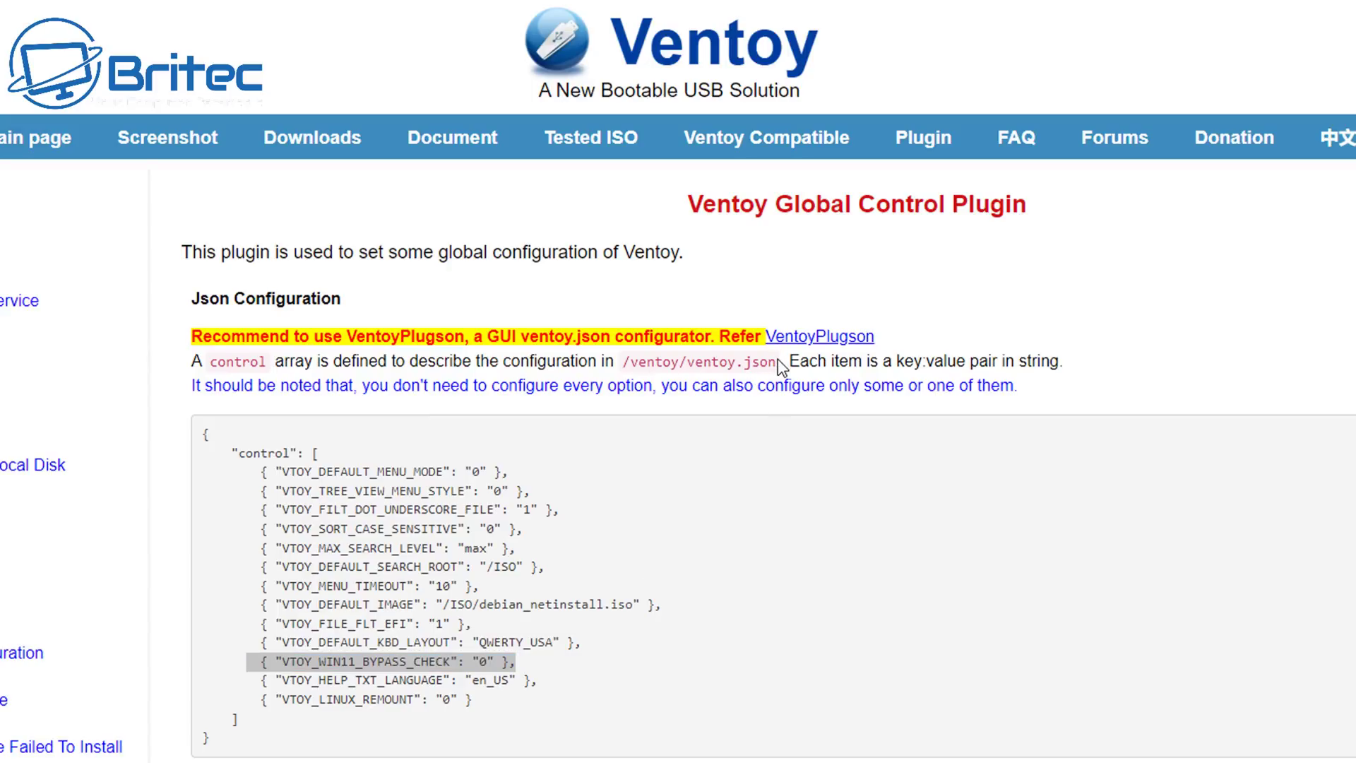
drag(779, 363, 627, 381)
click(788, 494)
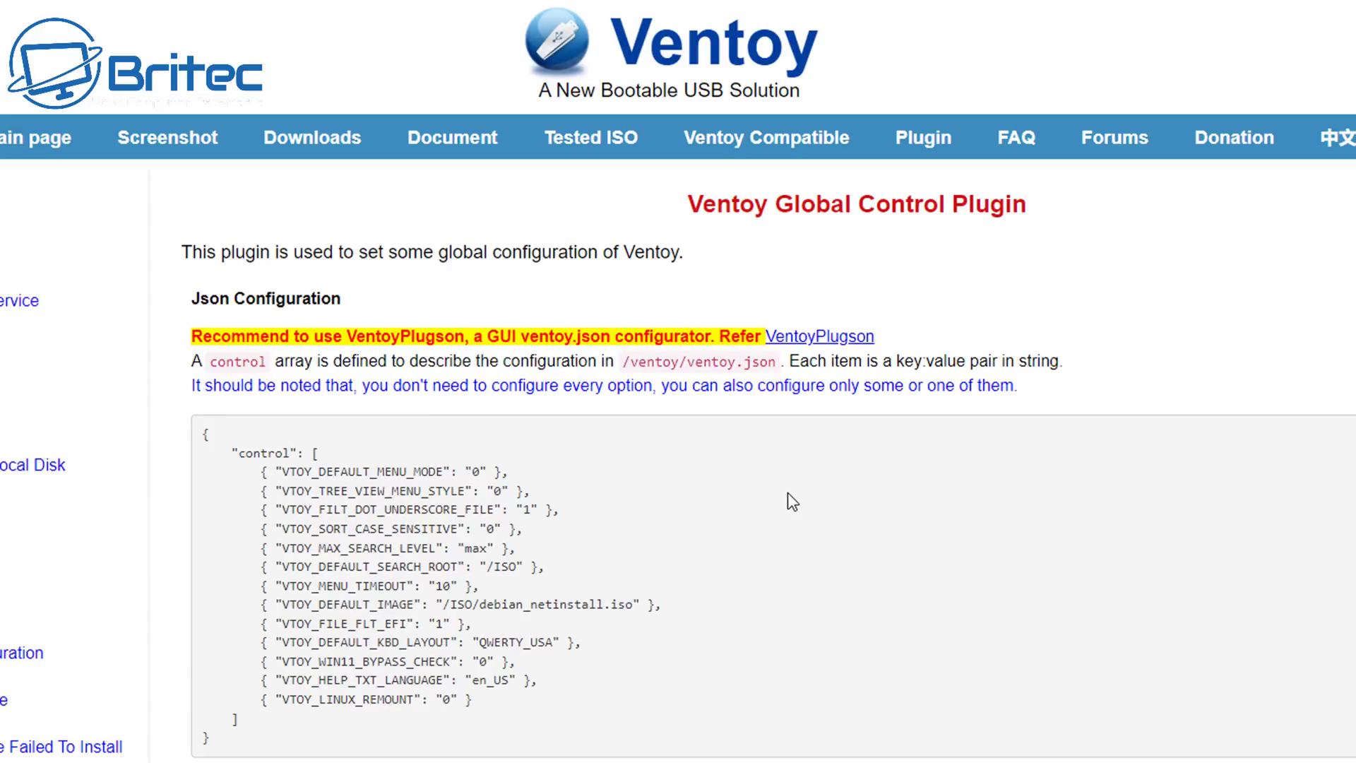
Select the whole example ventoy.json control block and copy it
drag(210, 738, 188, 435)
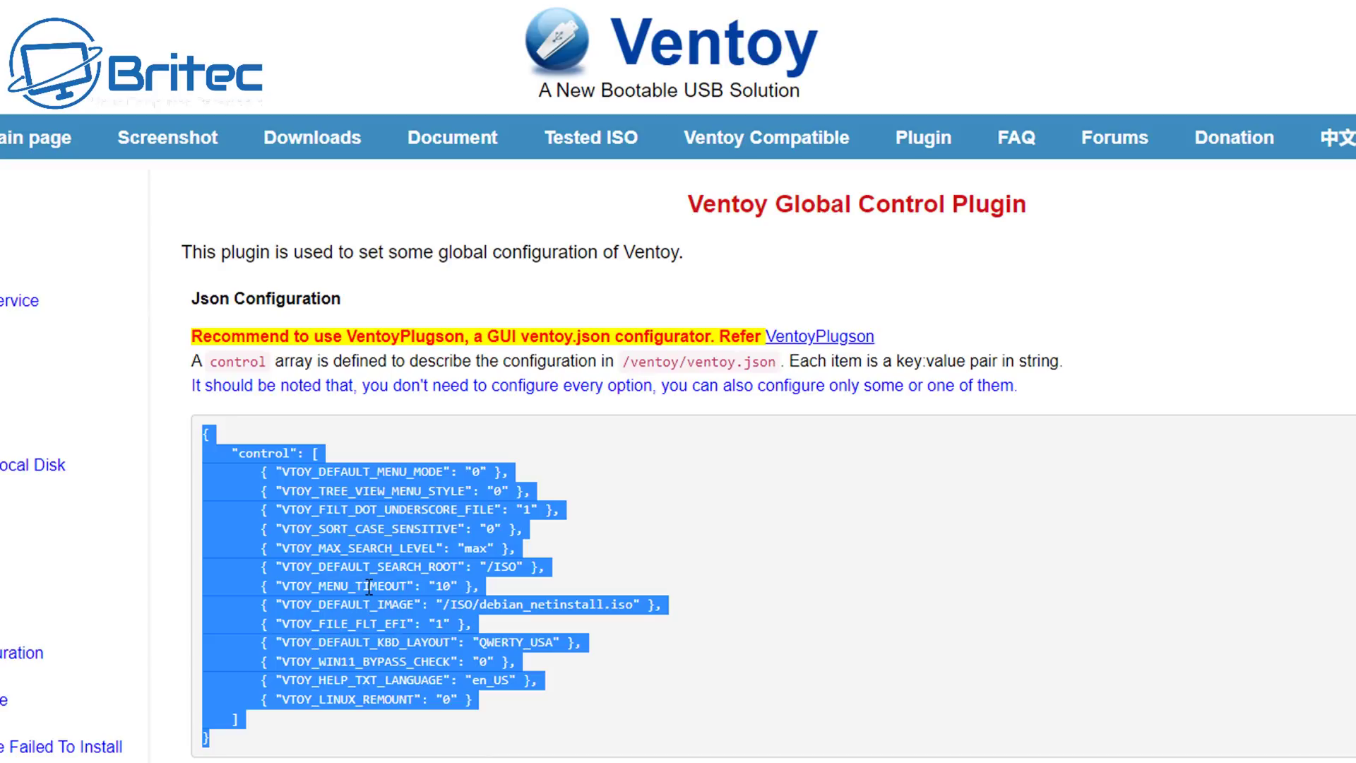
click(449, 754)
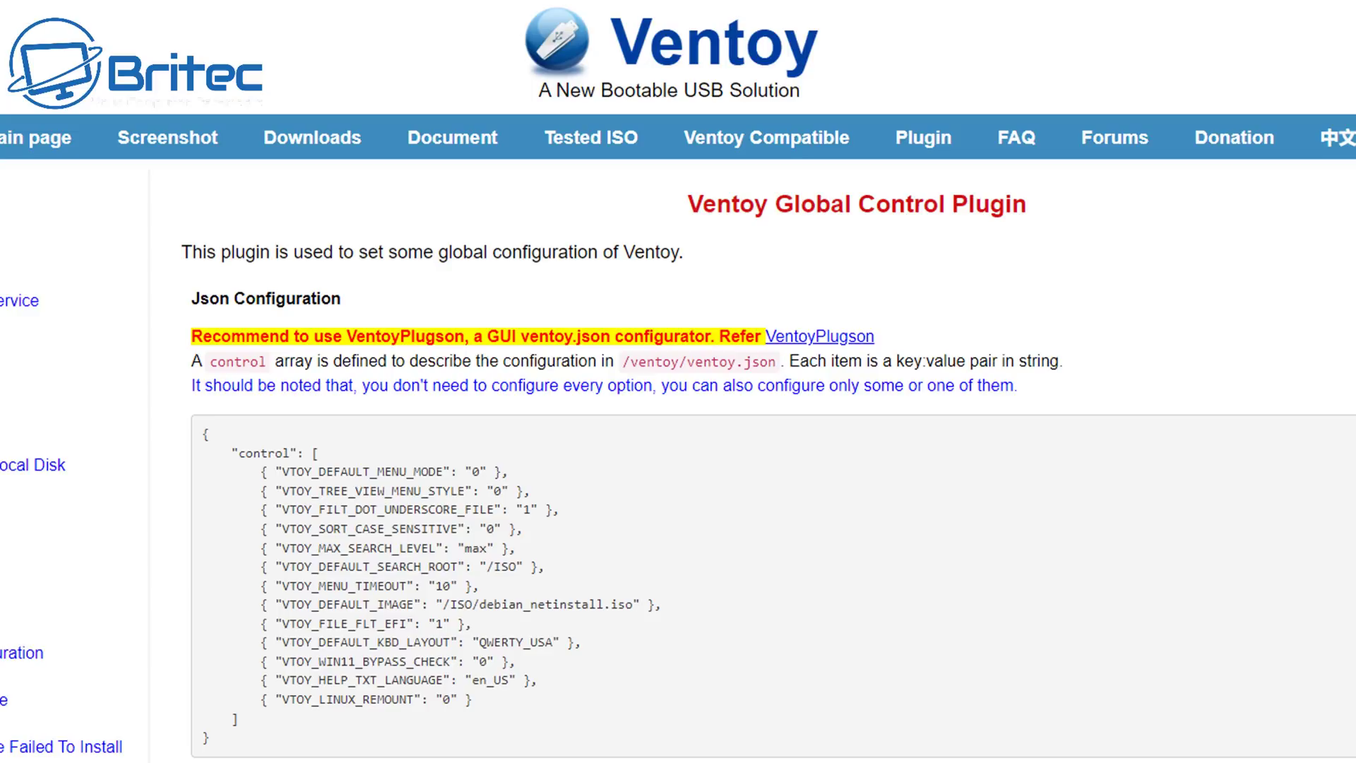
drag(227, 743, 205, 433)
right_click(347, 542)
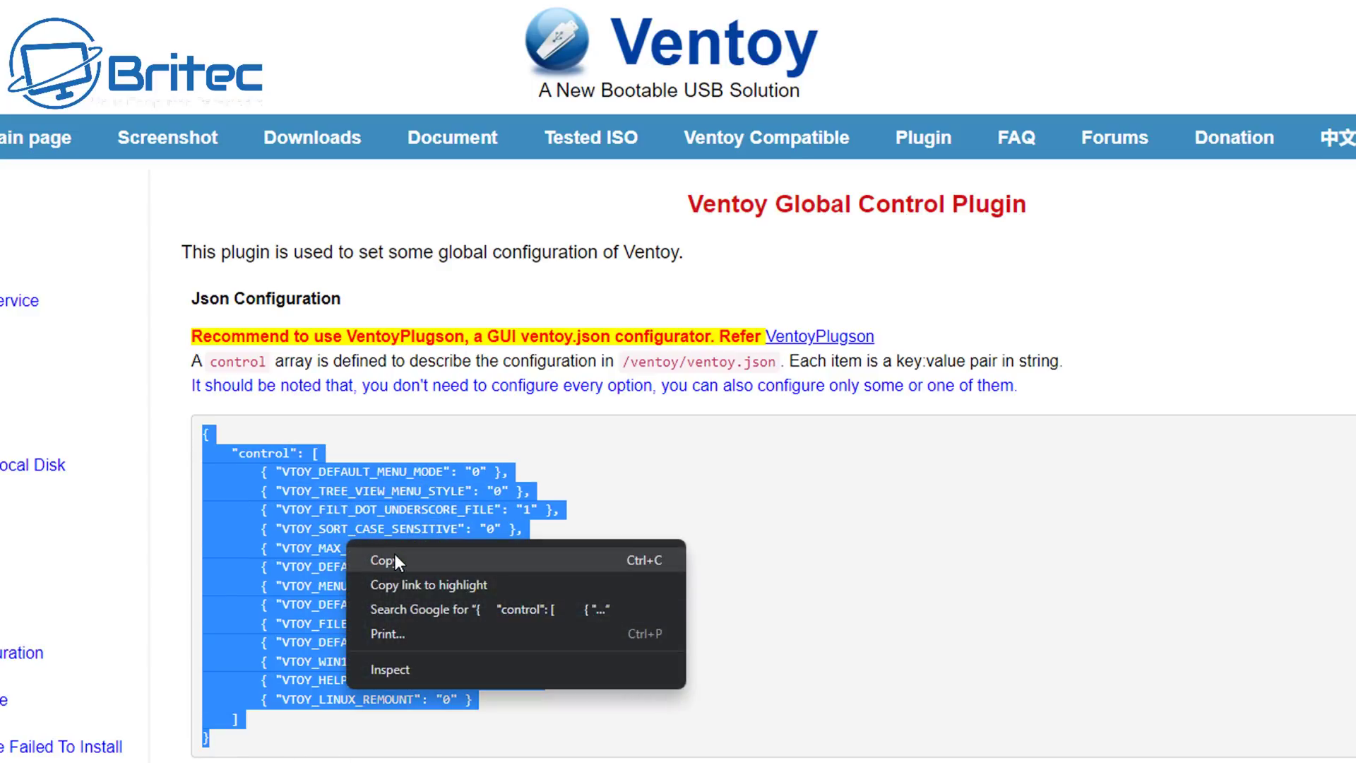
click(385, 560)
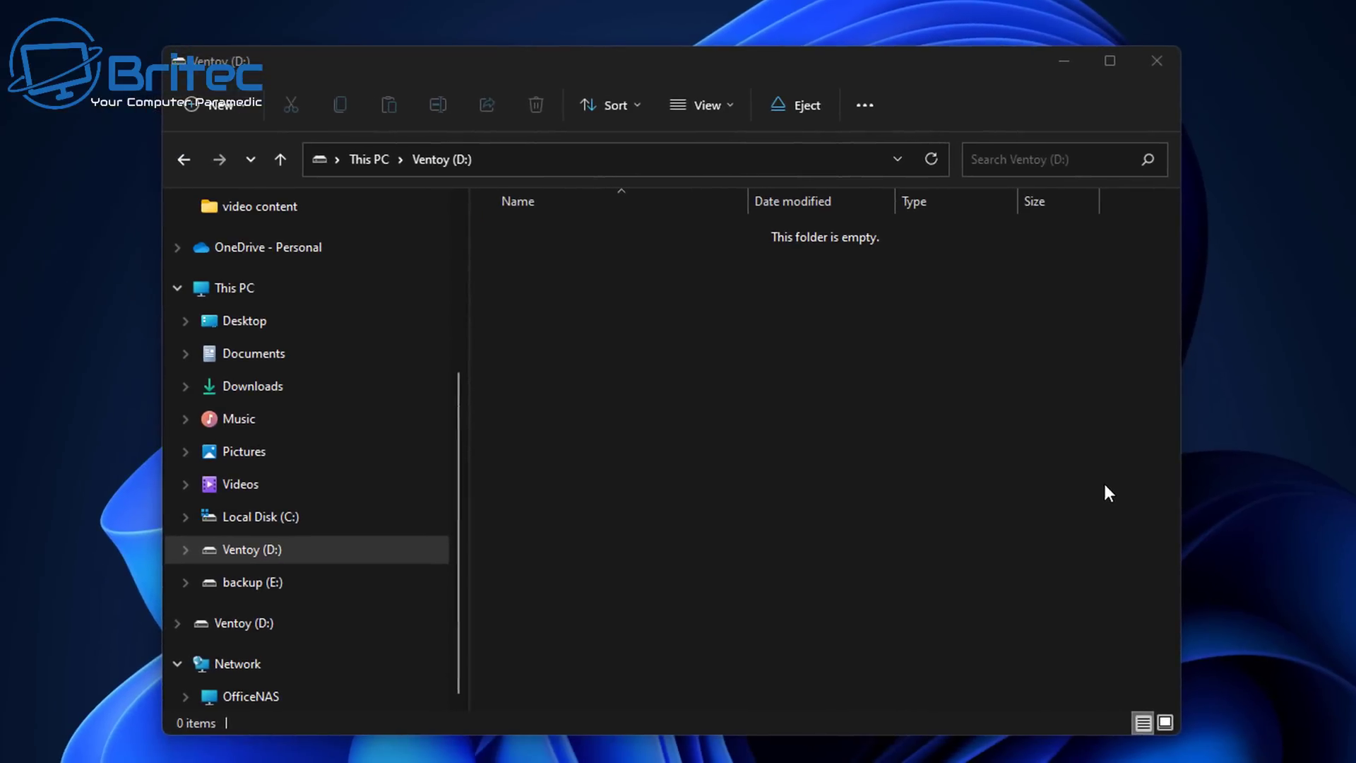
Create a new folder named 'ventoy' on the Ventoy (D:) drive
right_click(552, 280)
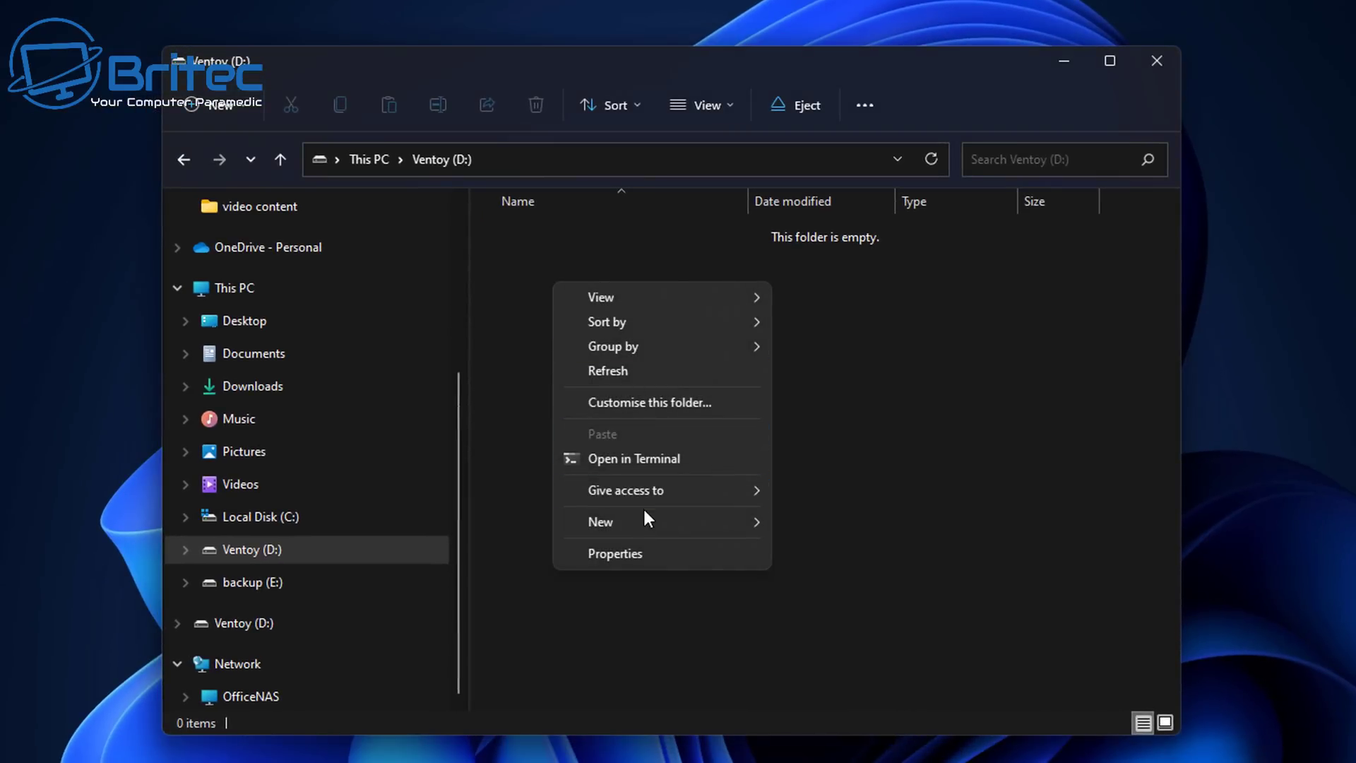
mouse_move(650, 522)
click(797, 524)
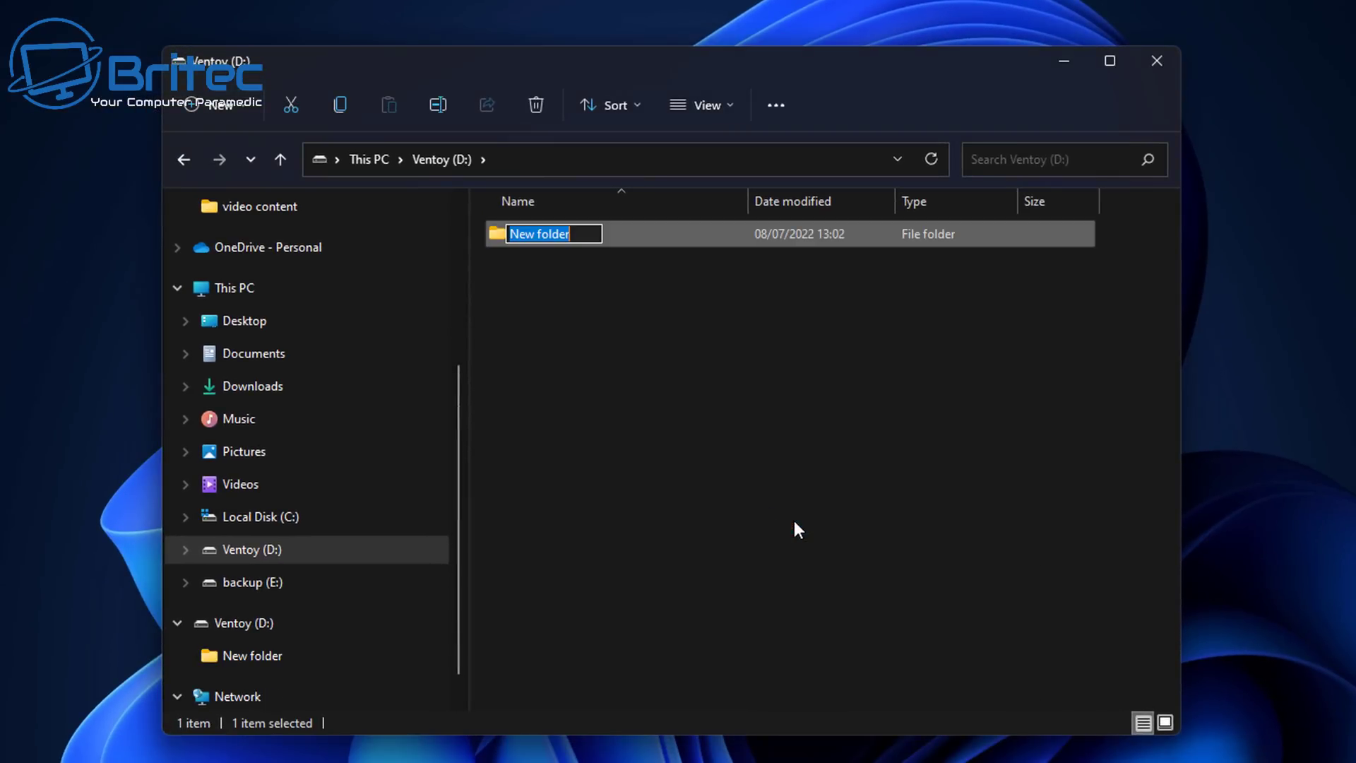
text(ven)
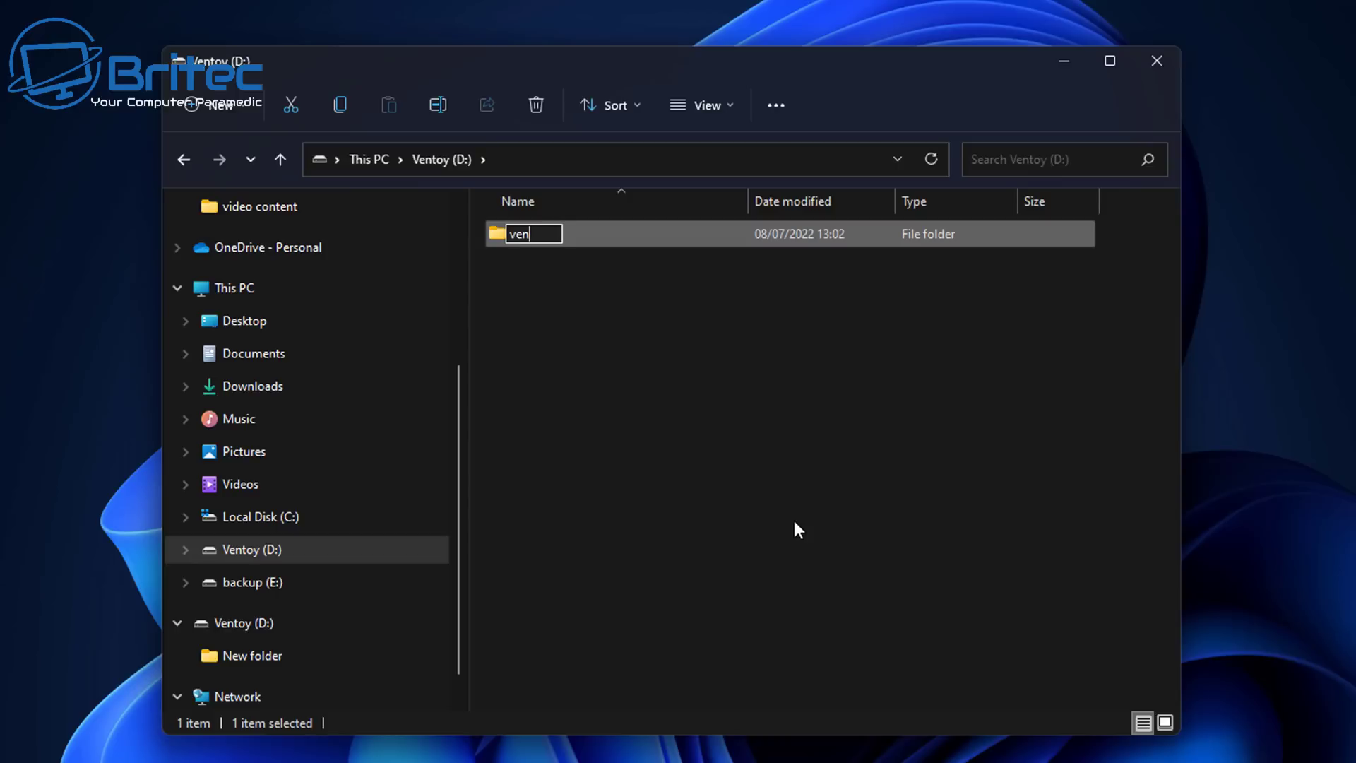
text(toy)
click(554, 336)
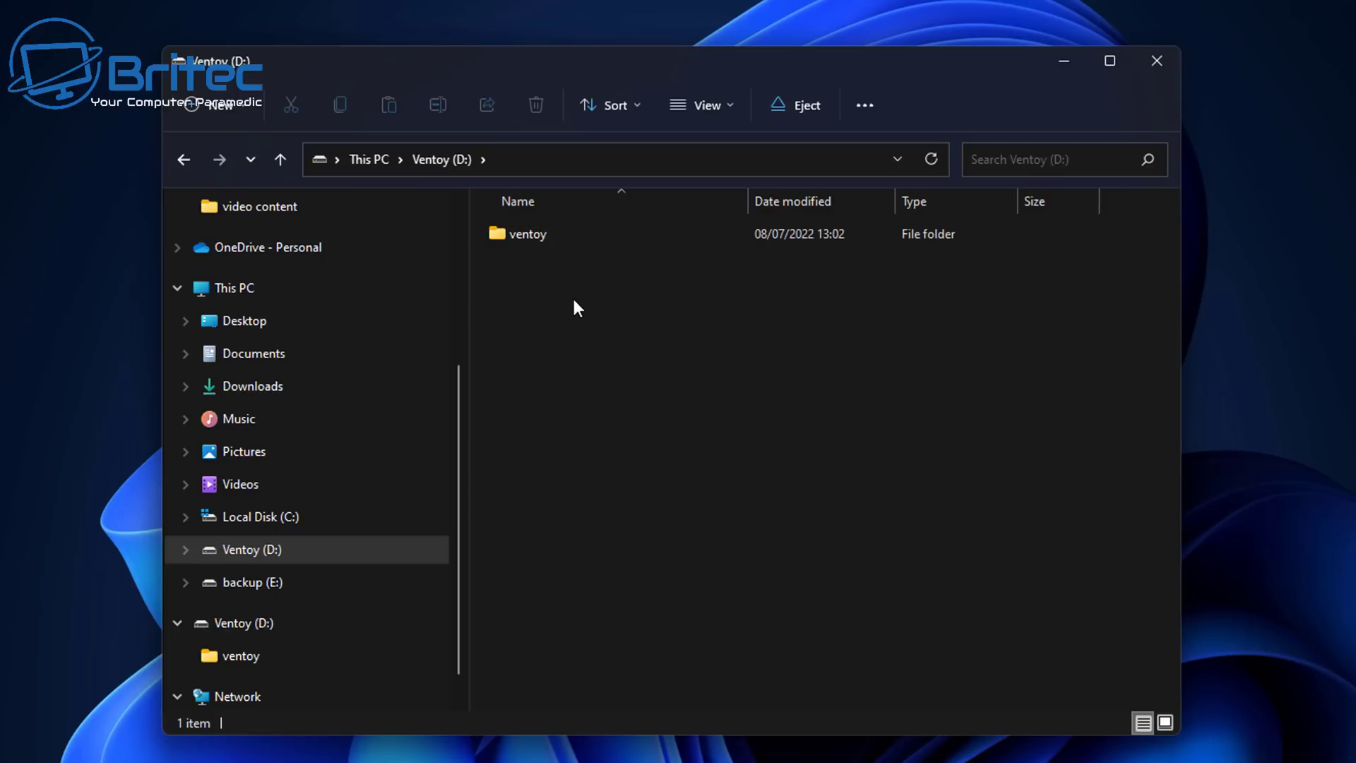
Inside the ventoy folder, add a new text document with the default name
double_click(531, 236)
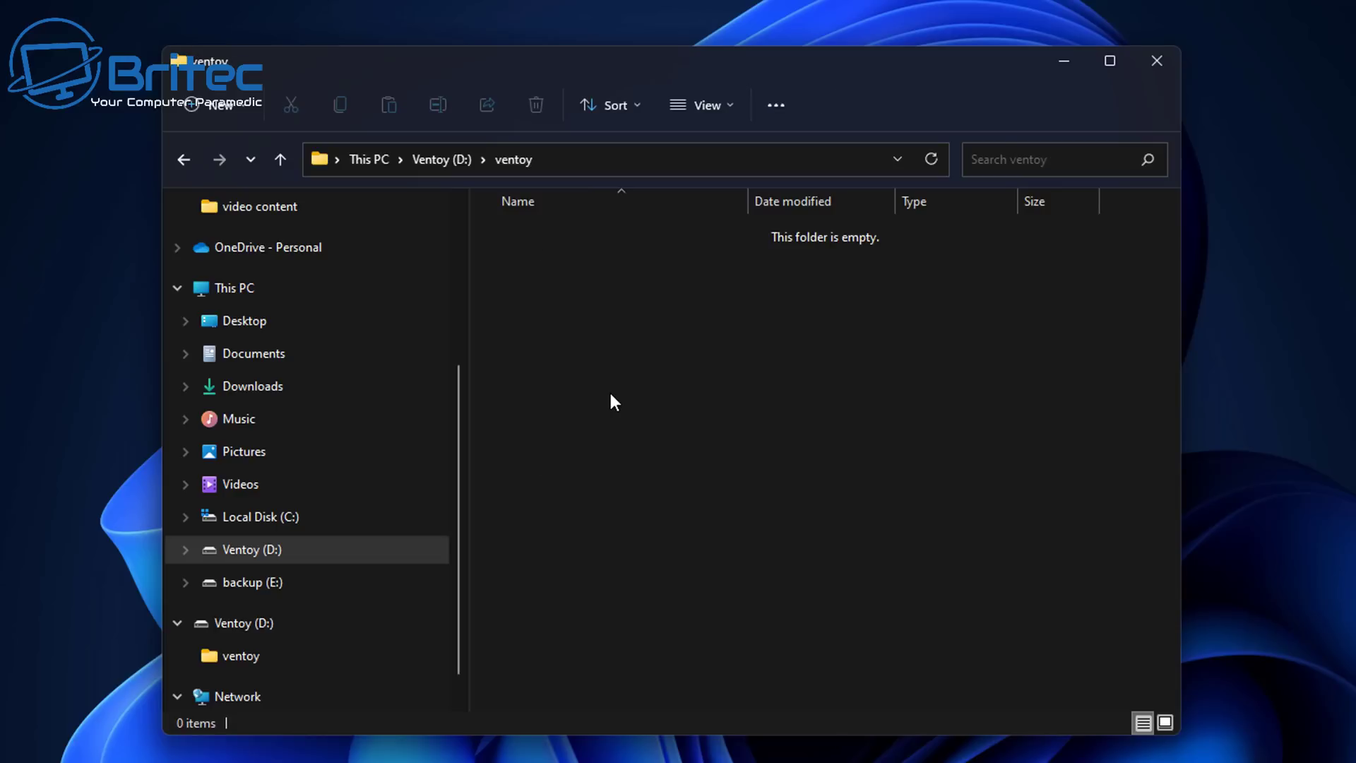
right_click(544, 332)
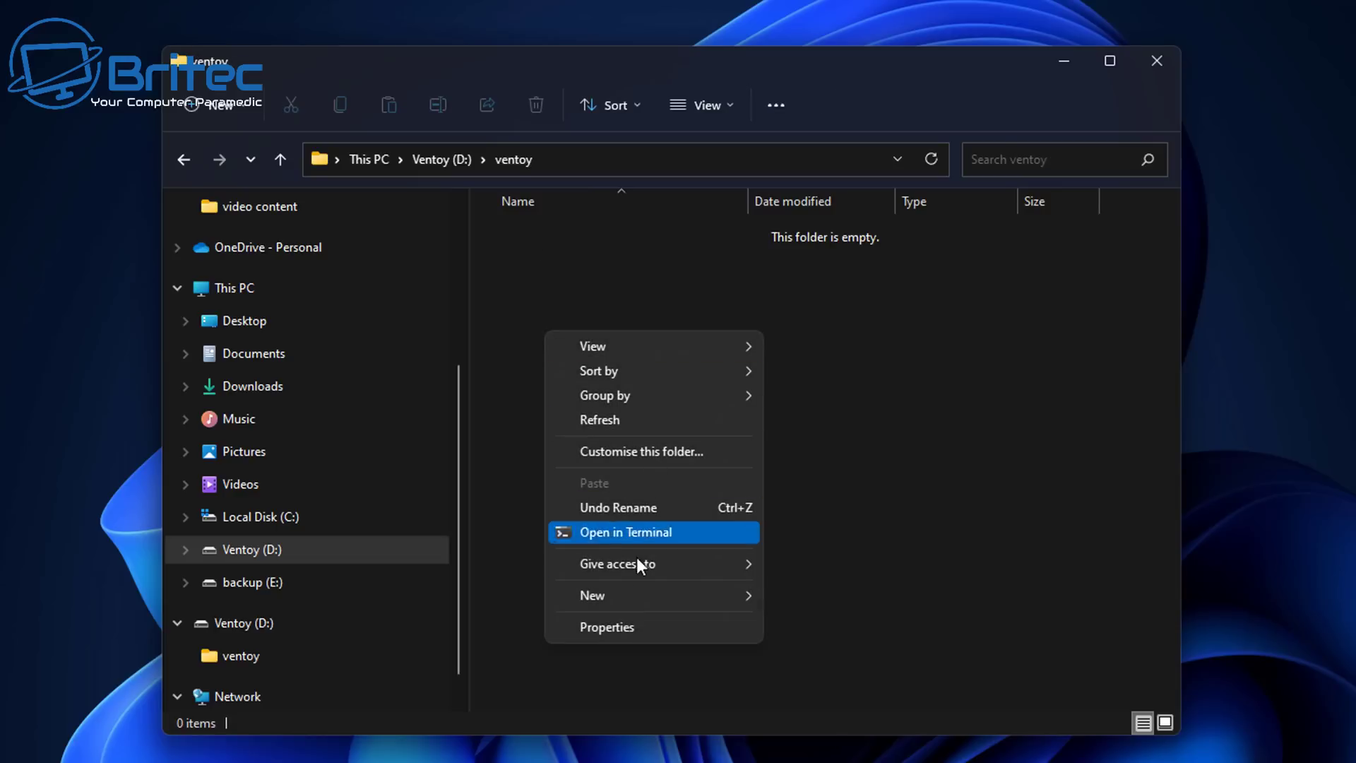
mouse_move(637, 596)
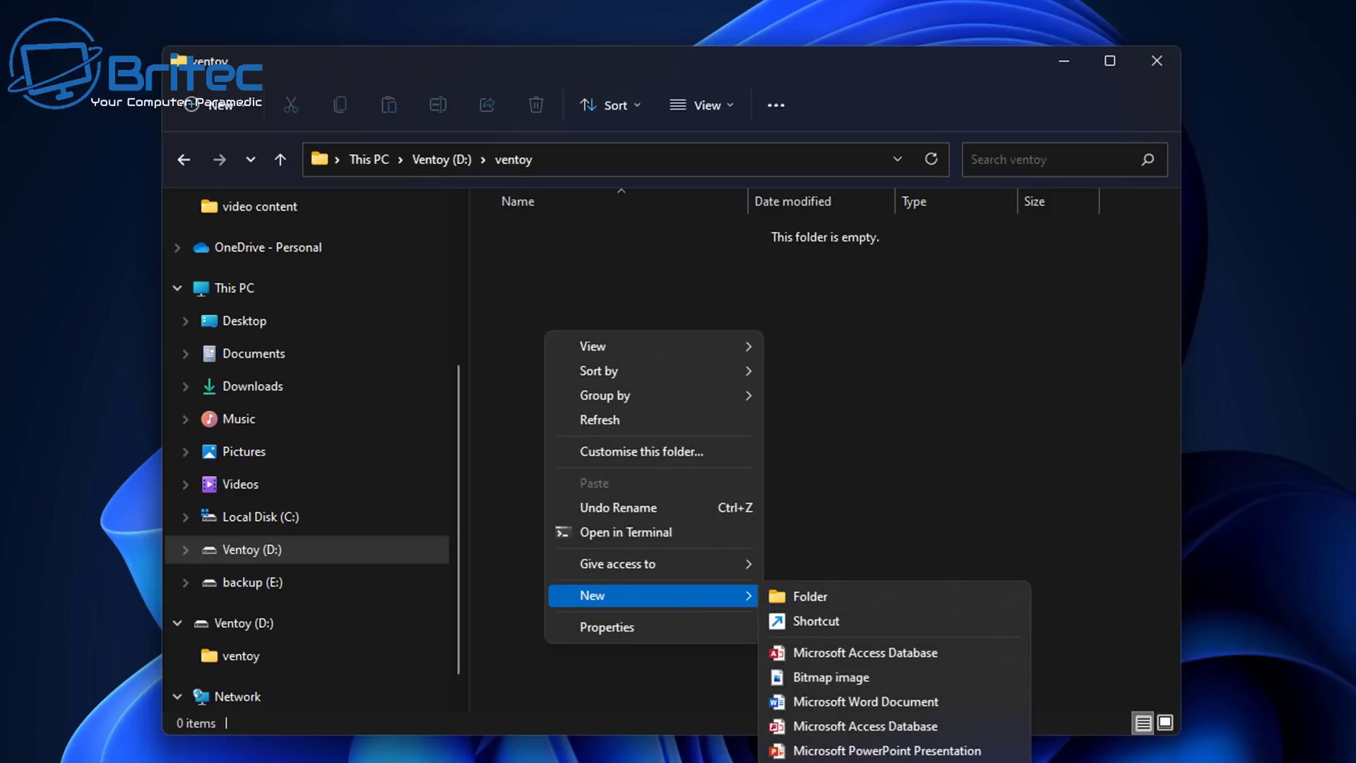
click(869, 762)
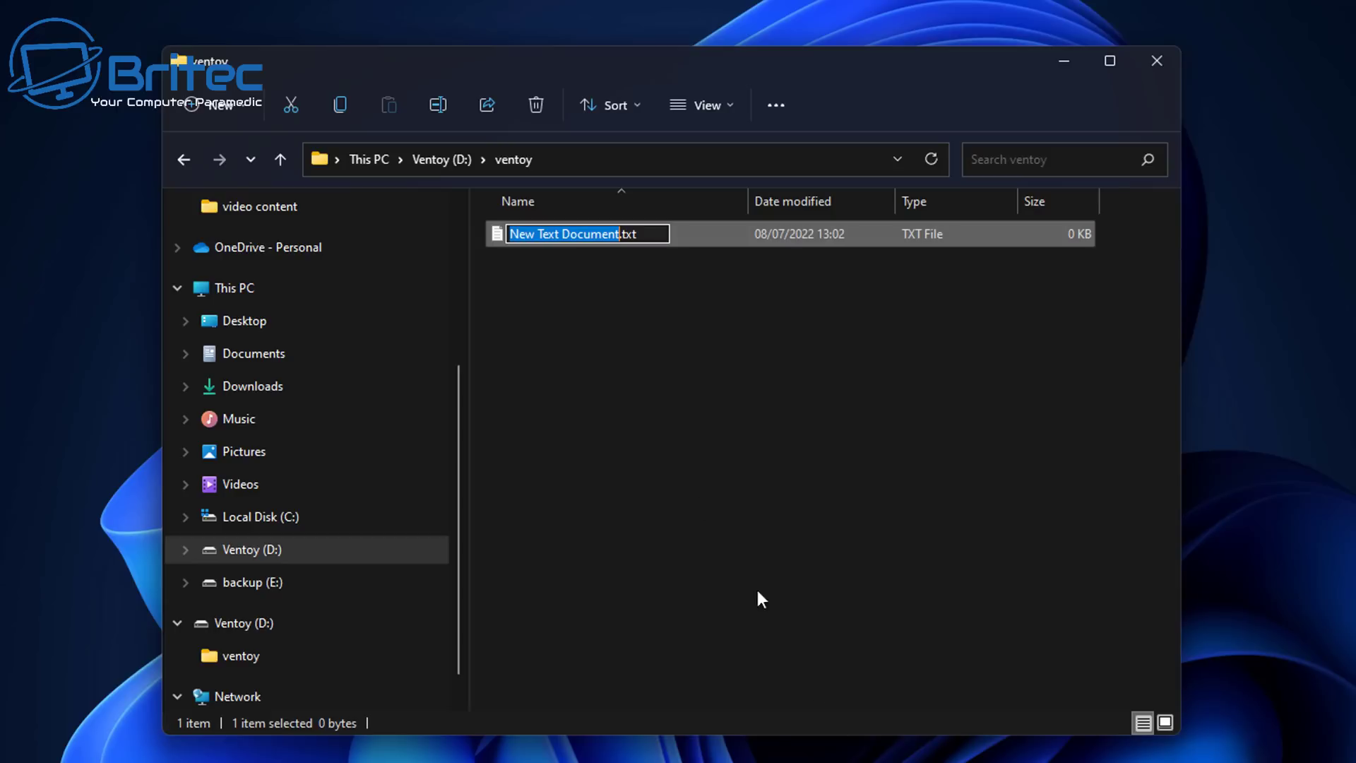
click(617, 385)
Open New Text Document.txt in Notepad and make the window taller
double_click(549, 234)
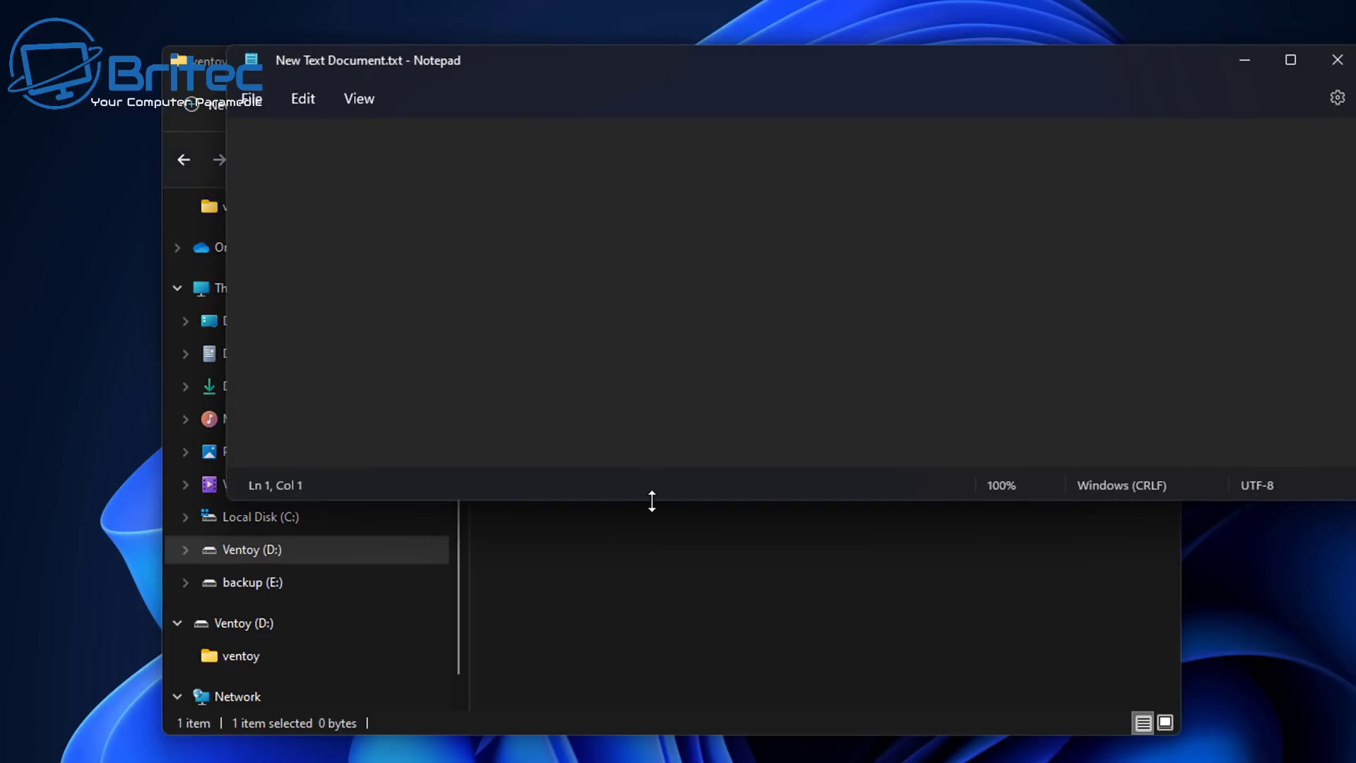
drag(650, 500, 580, 741)
drag(727, 79, 672, 70)
Paste the Ventoy JSON settings and change VTOY_WIN11_BYPASS_CHECK from 0 to 1
right_click(576, 202)
click(642, 349)
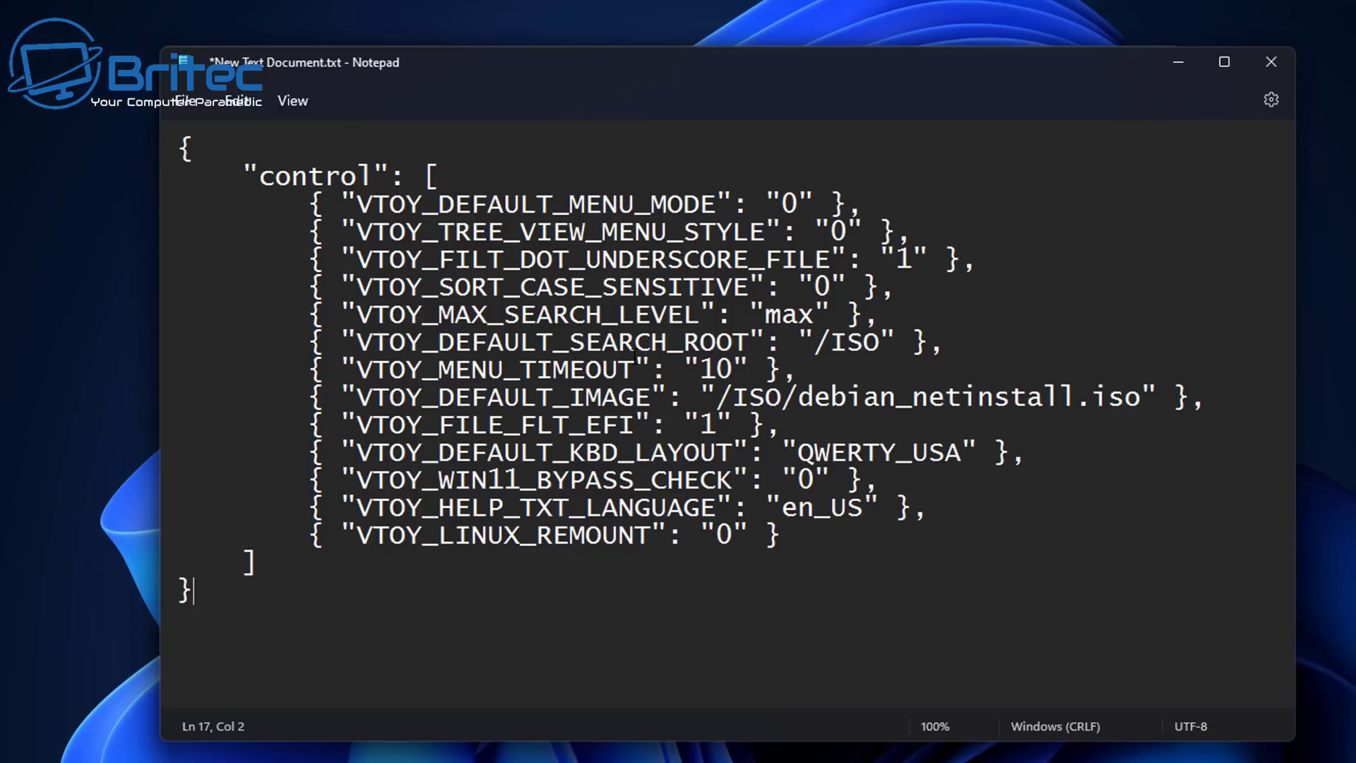
double_click(806, 480)
text(1)
key(super)
Save the file as ventoy.json with type All files (*.*) in D:\ventoy
click(182, 105)
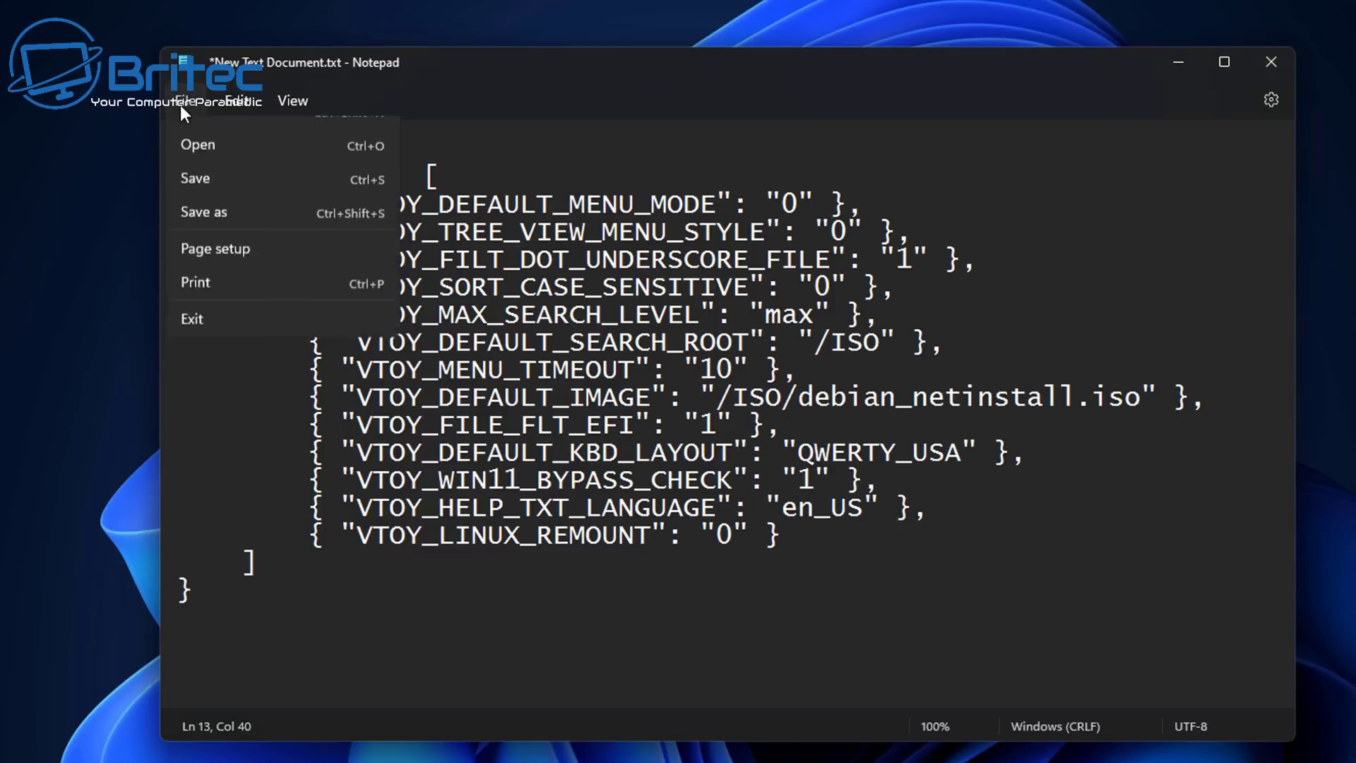
click(223, 271)
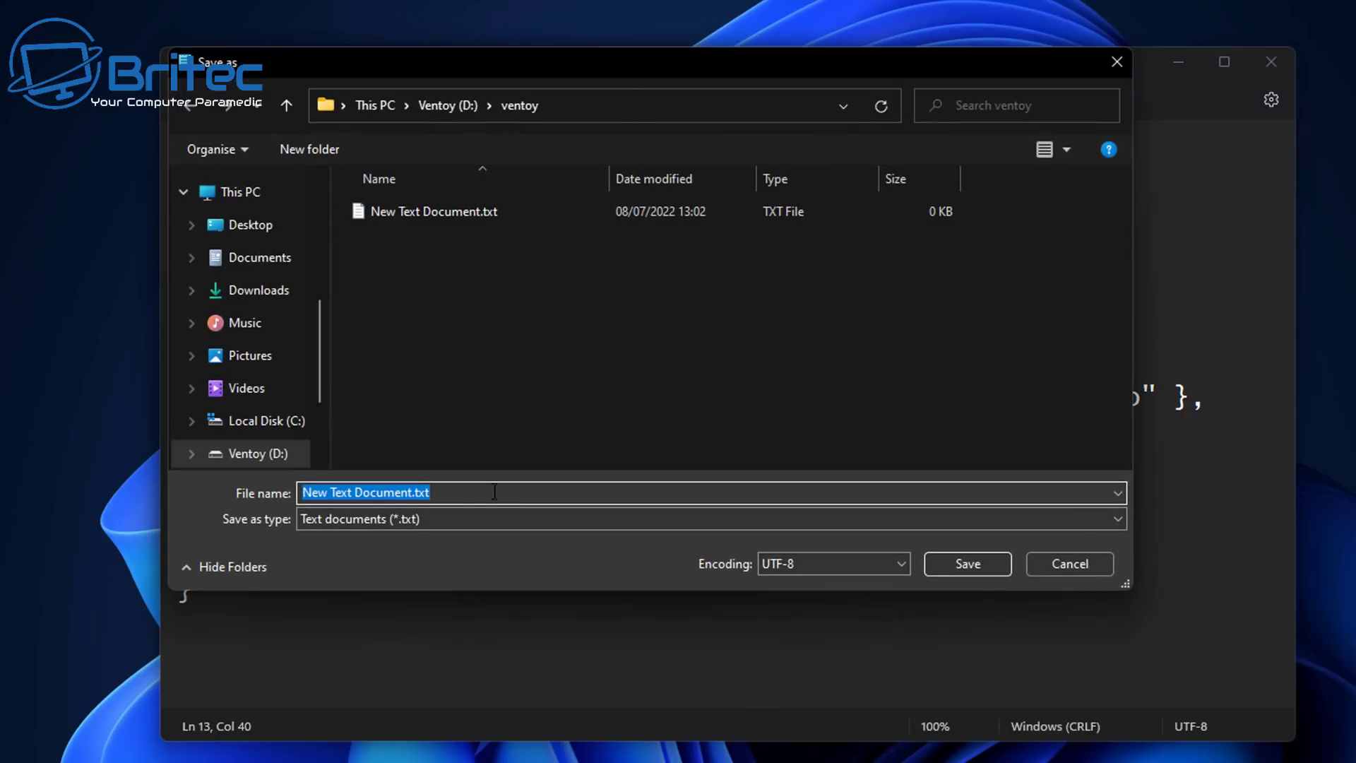
click(446, 493)
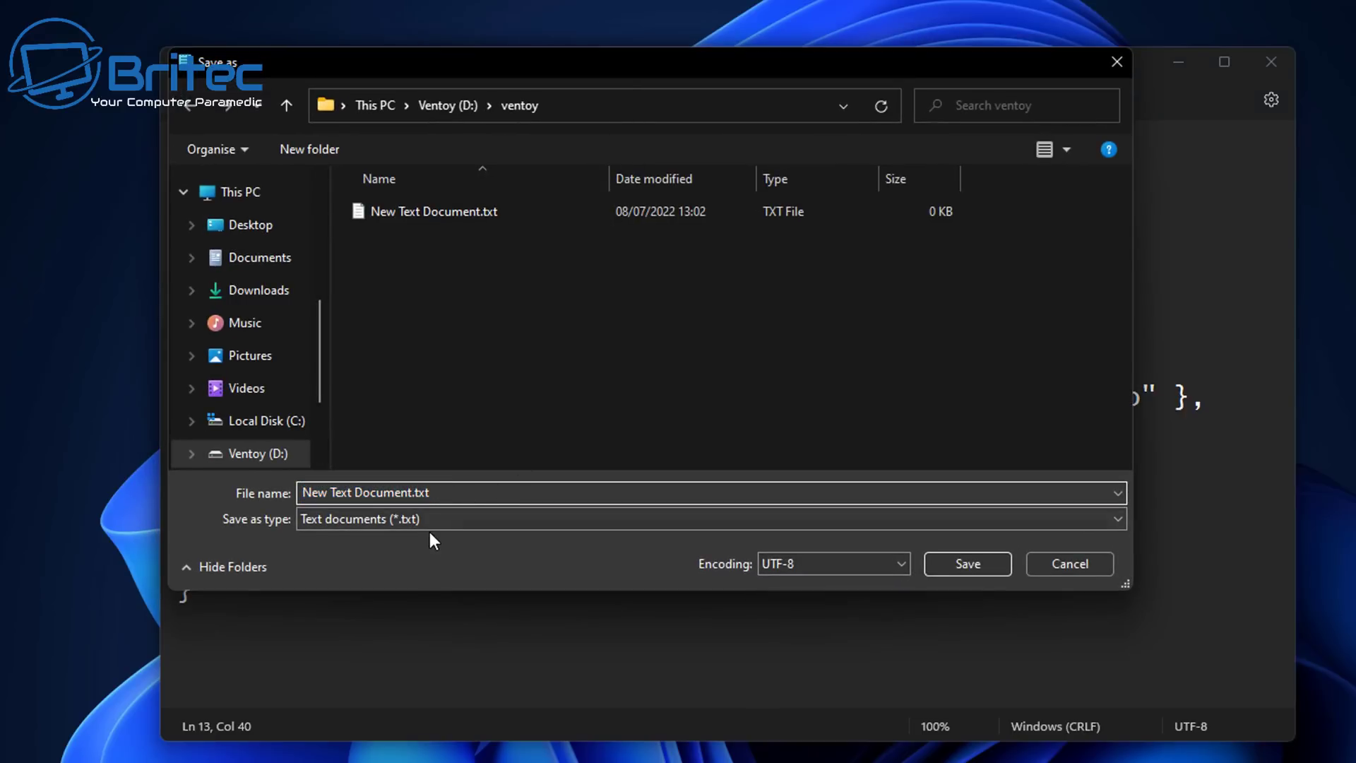
click(430, 523)
click(401, 555)
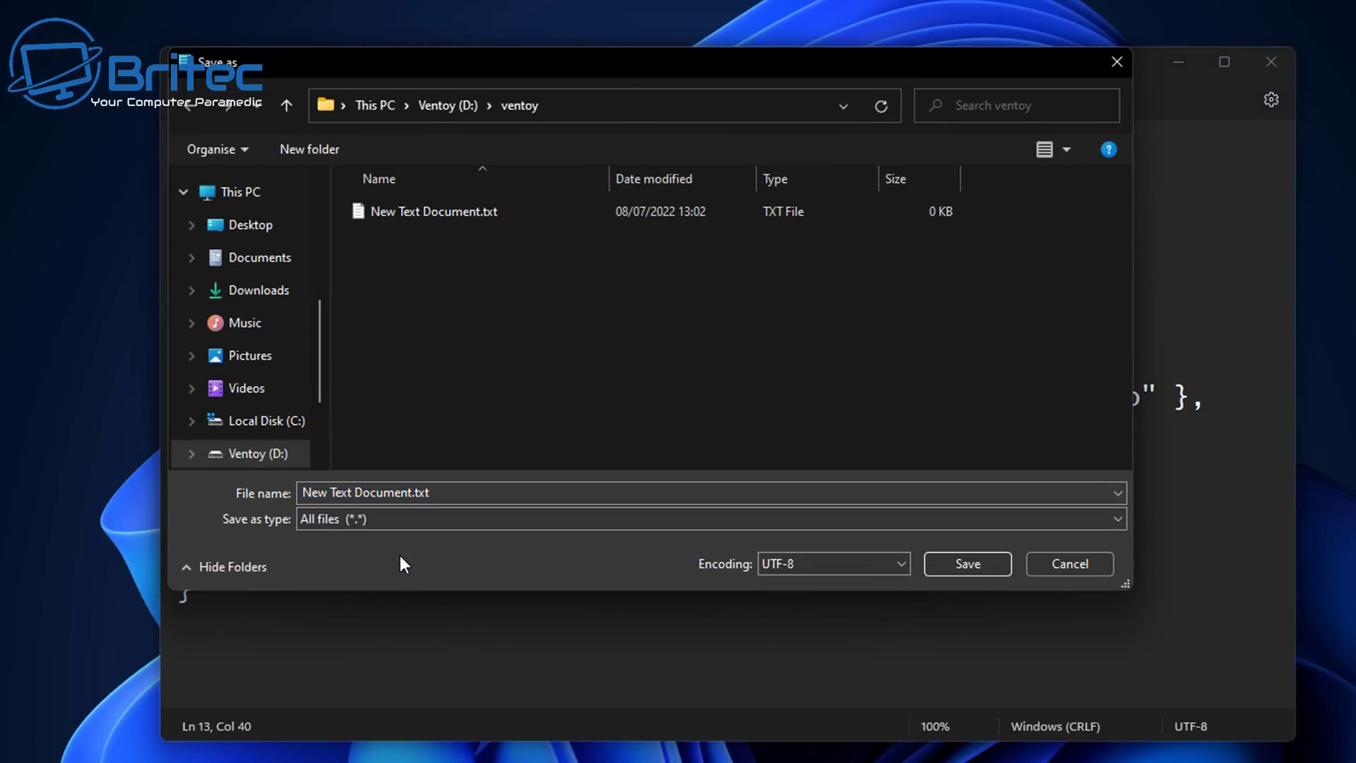
triple_click(453, 493)
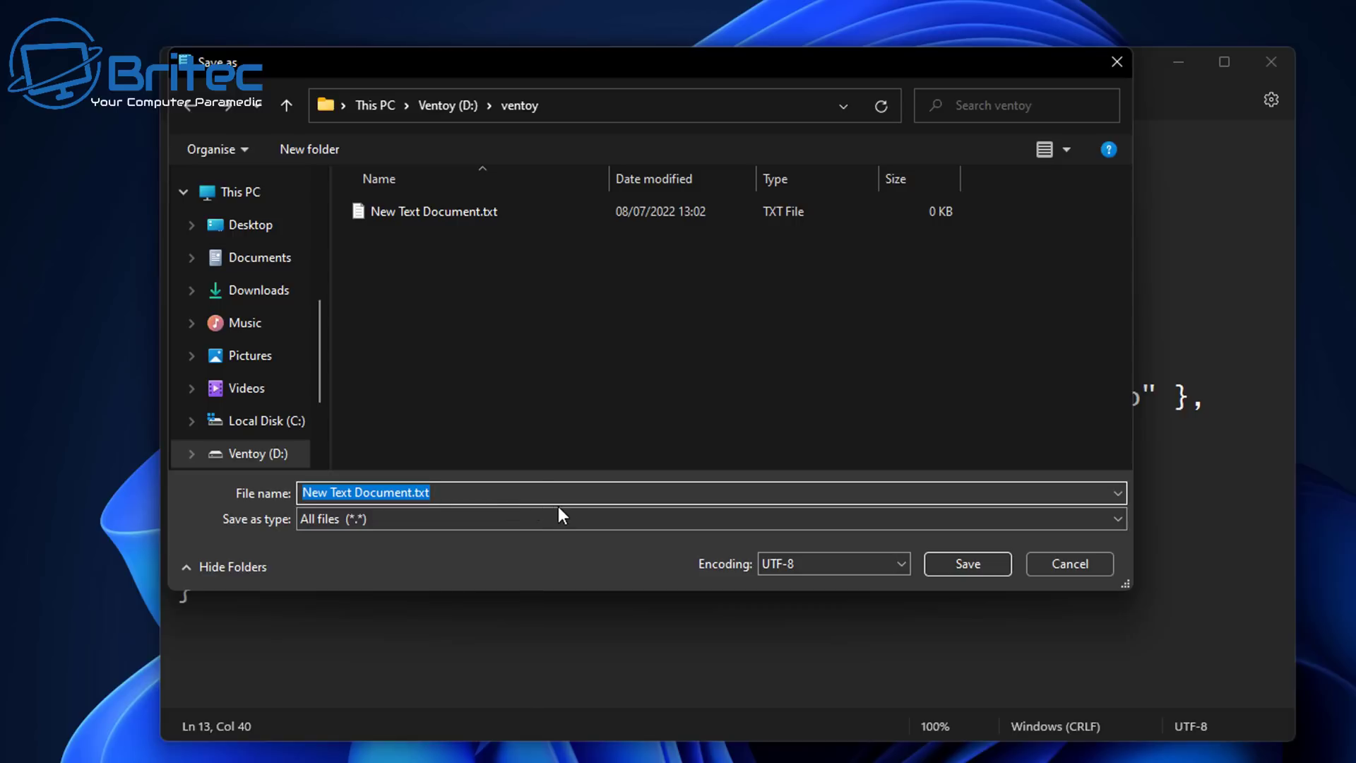
text(ven)
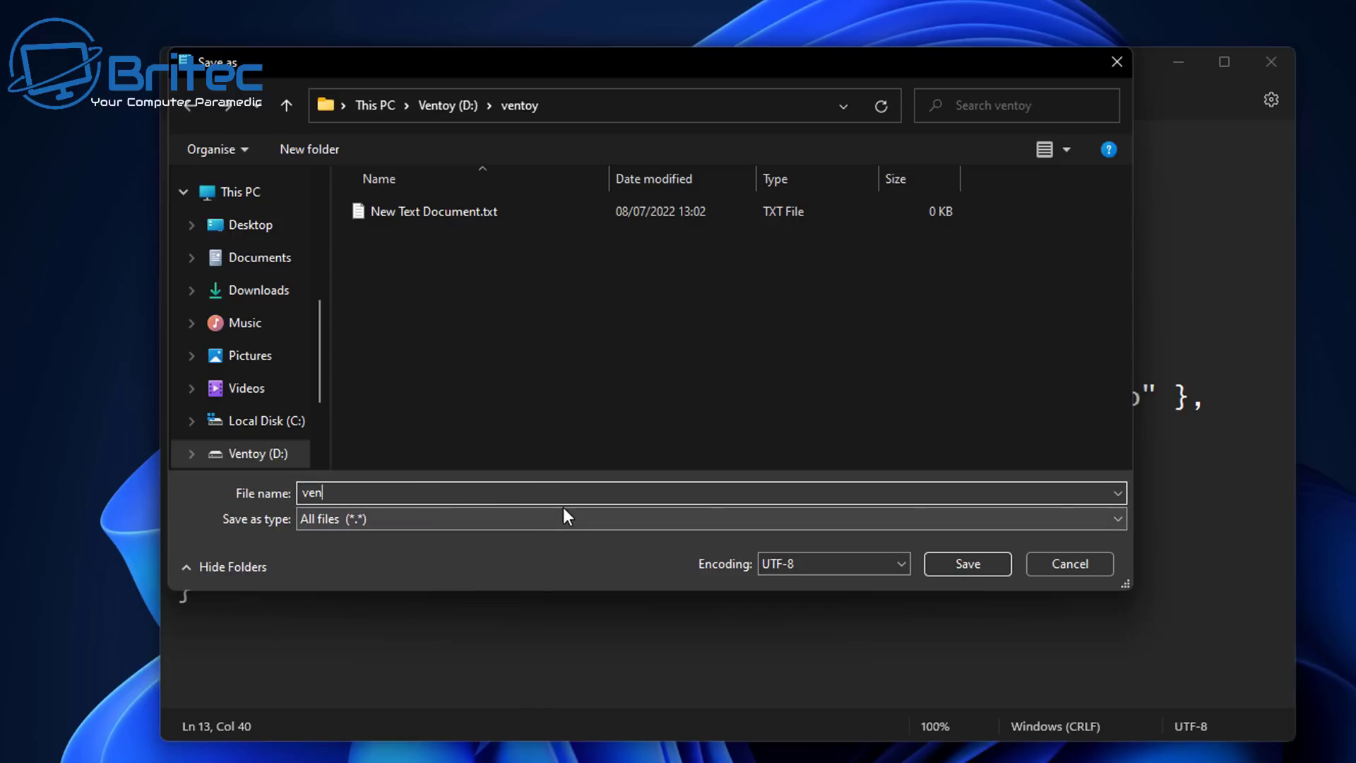
text(toy.json)
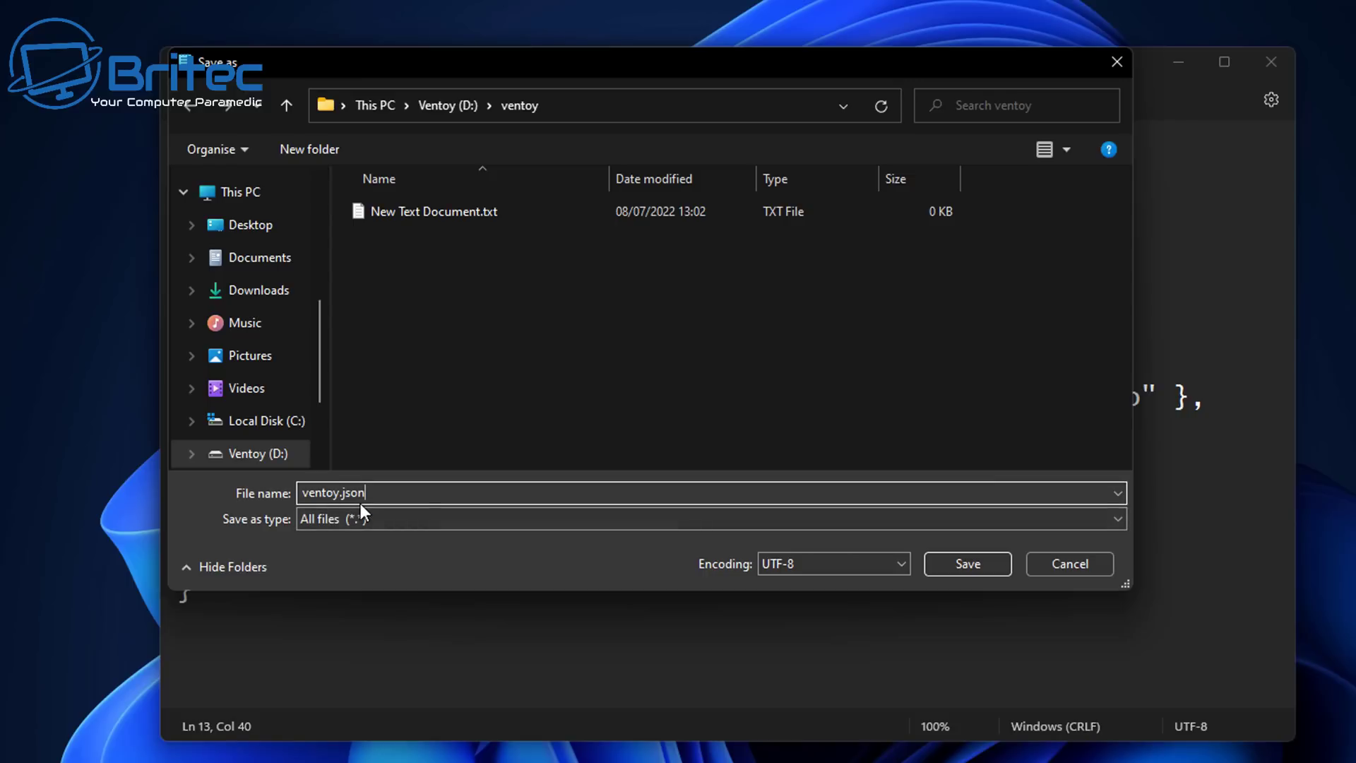
click(982, 571)
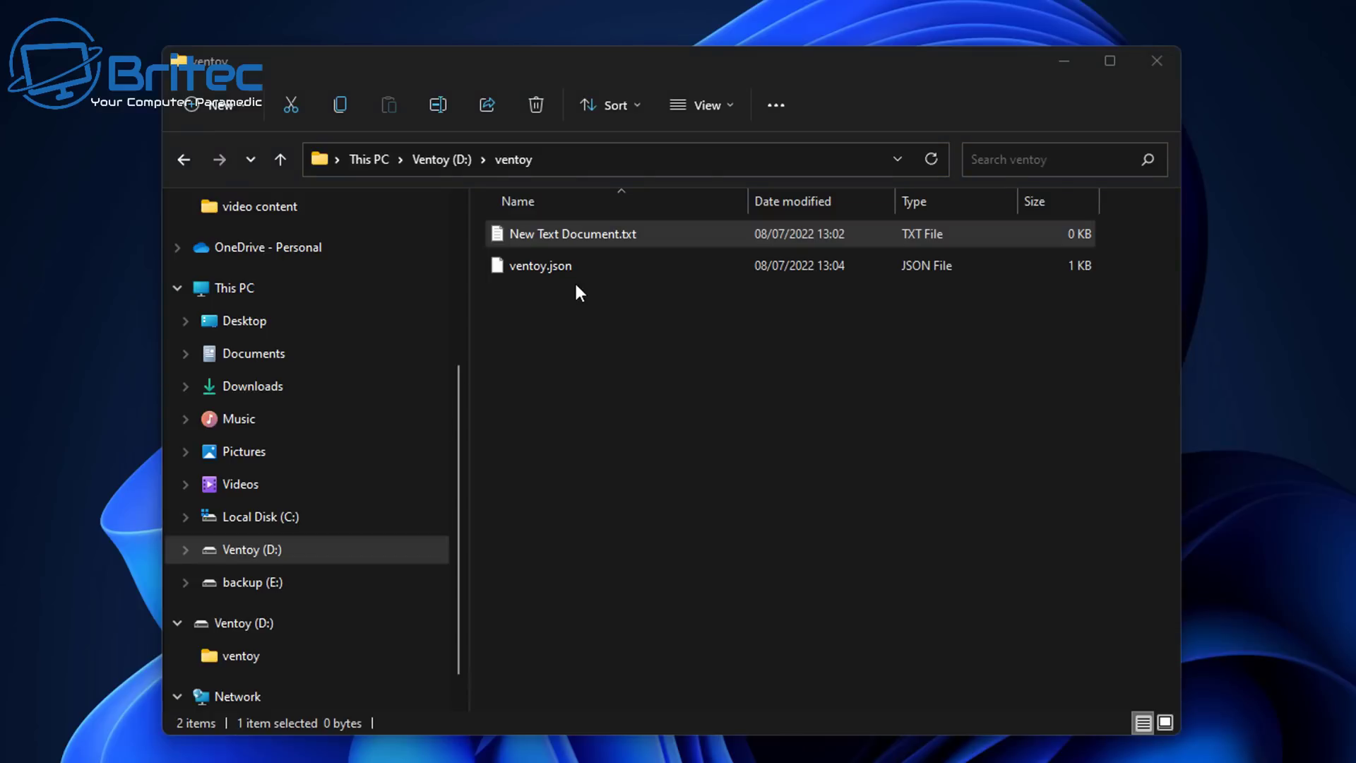
Delete New Text Document.txt, check ventoy.json's size, and go back to Ventoy (D:)
right_click(598, 238)
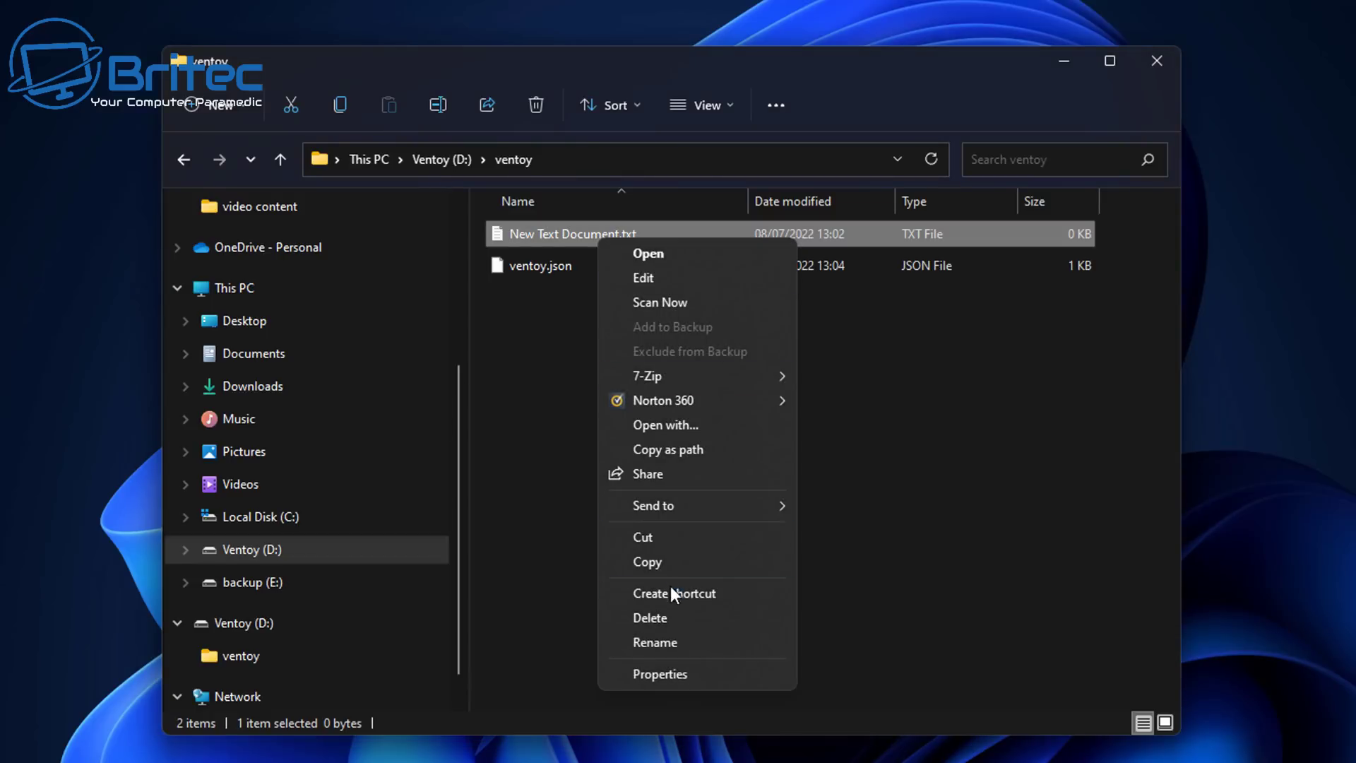
click(668, 617)
click(850, 472)
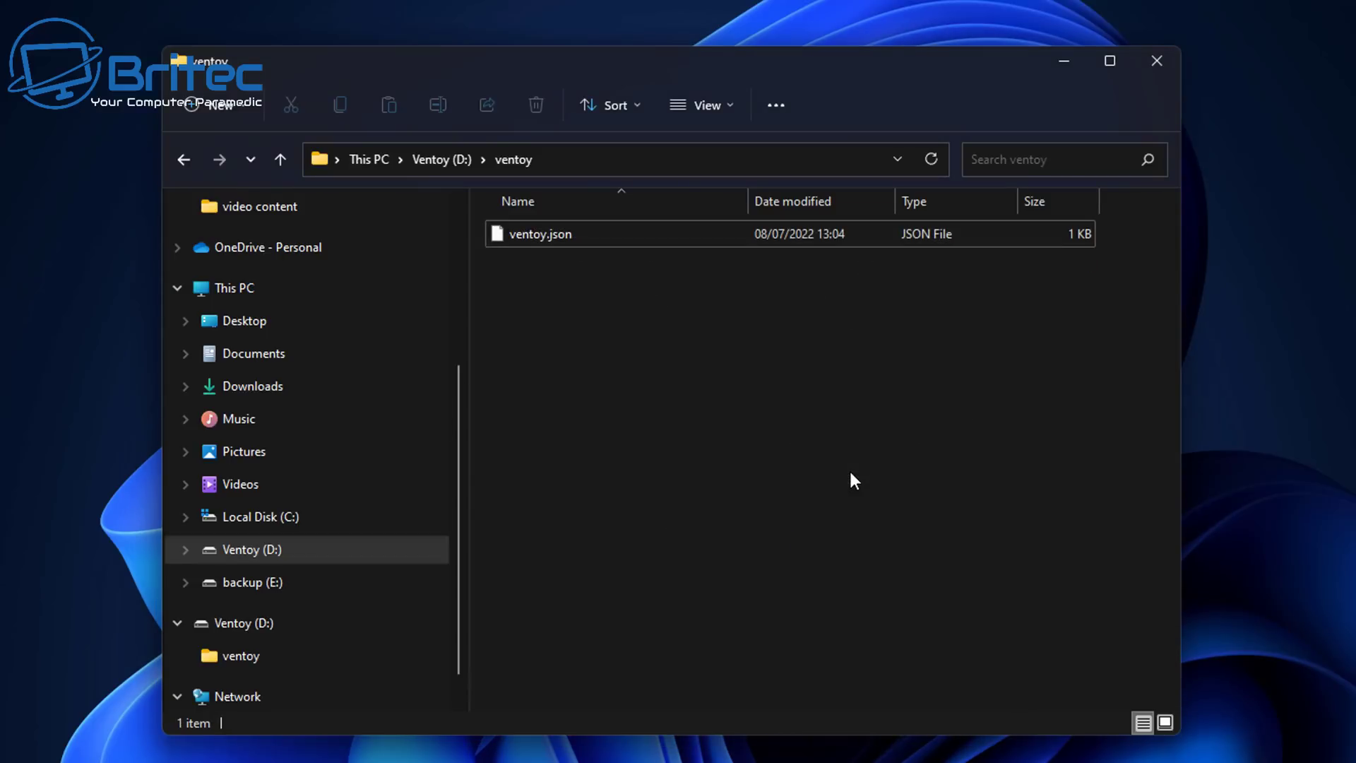
click(539, 236)
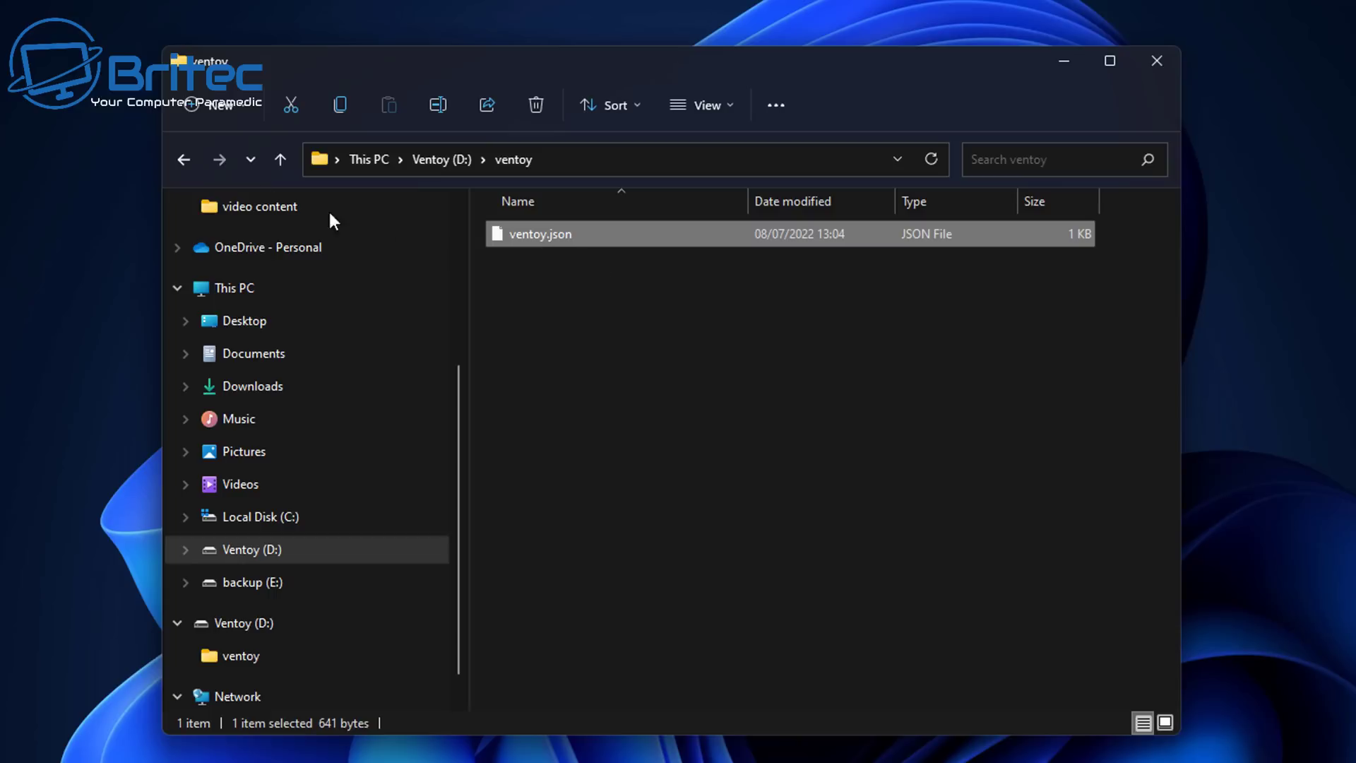
click(183, 159)
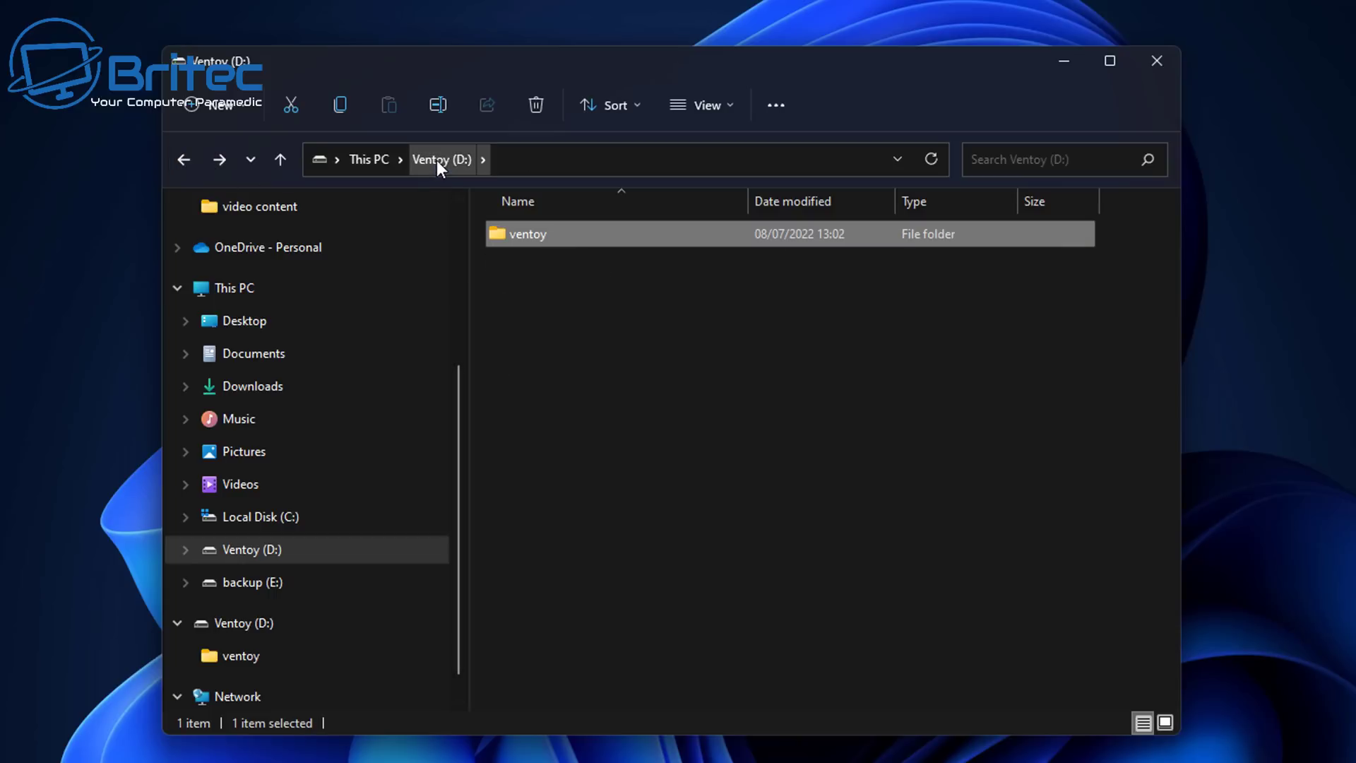
double_click(527, 236)
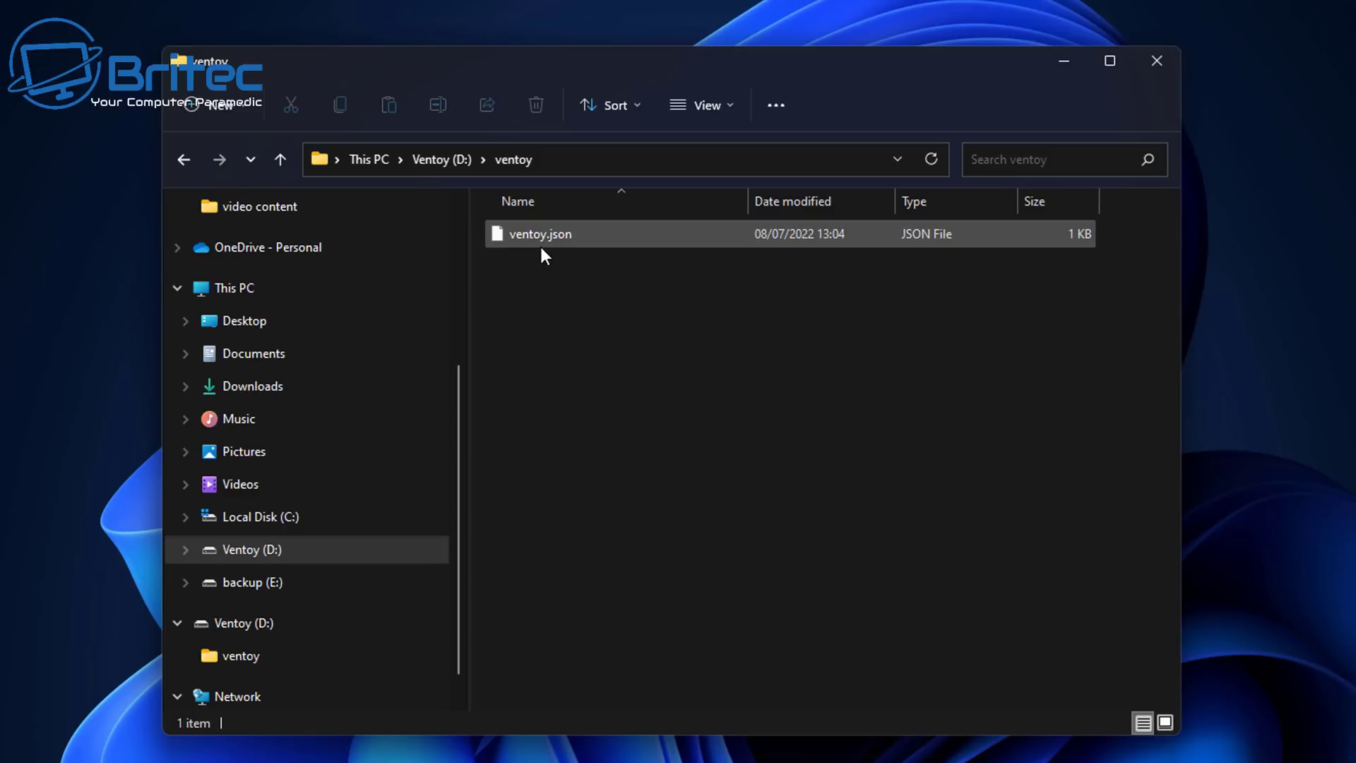
right_click(540, 235)
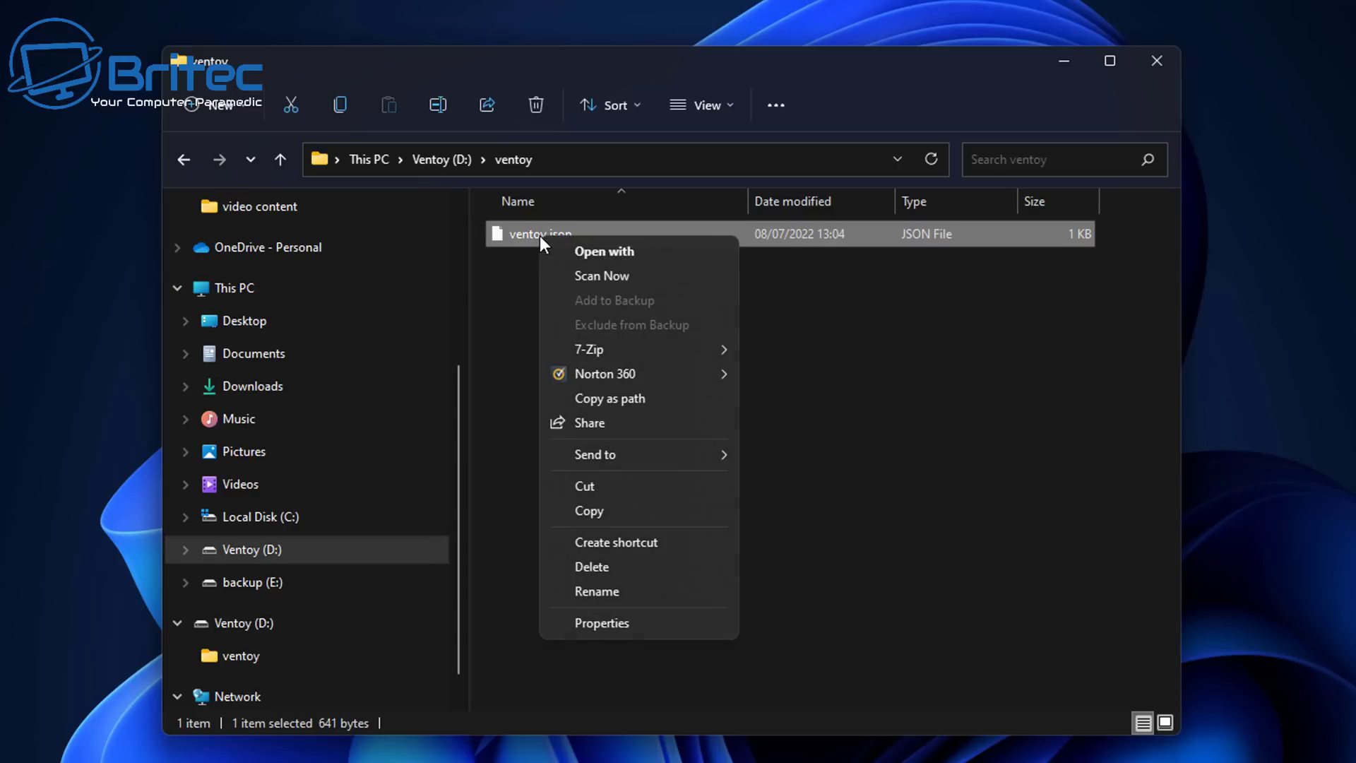
click(612, 249)
click(588, 353)
click(604, 202)
click(767, 403)
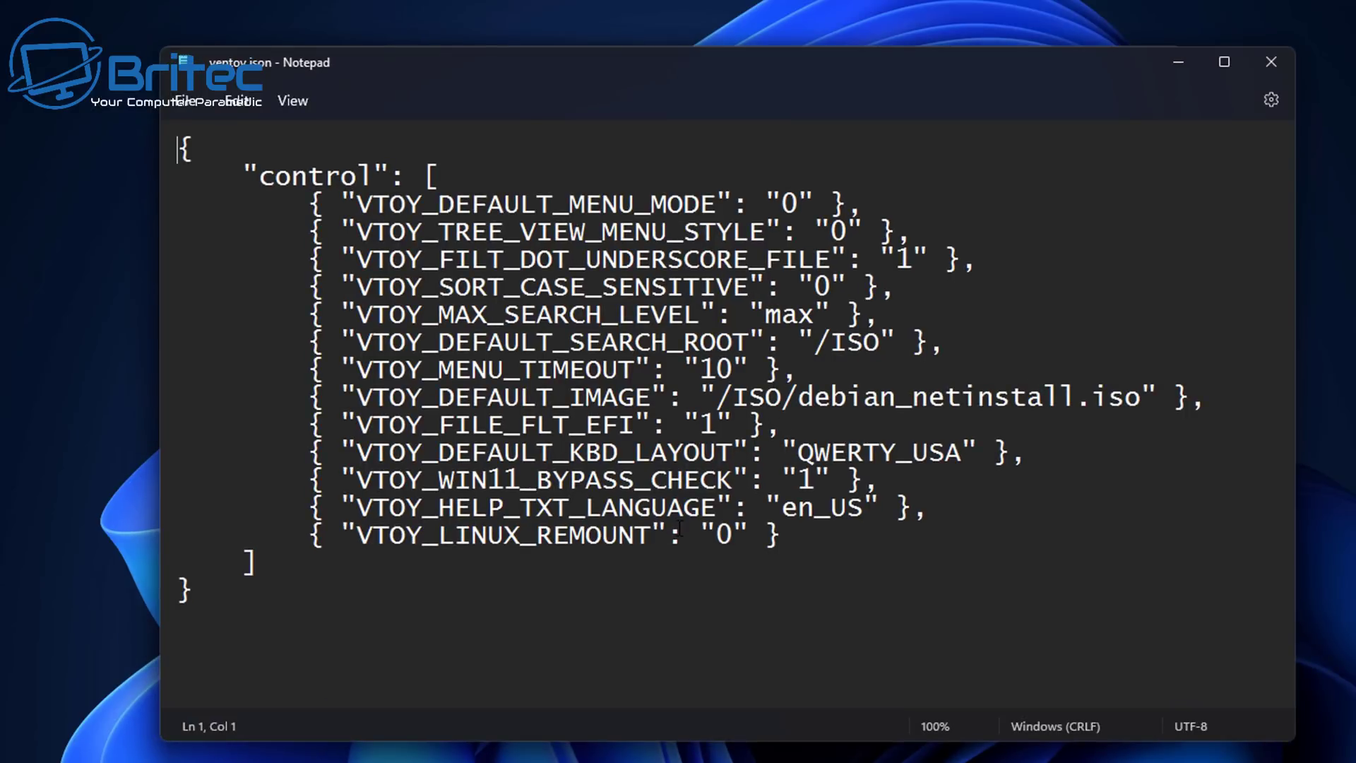
click(1283, 60)
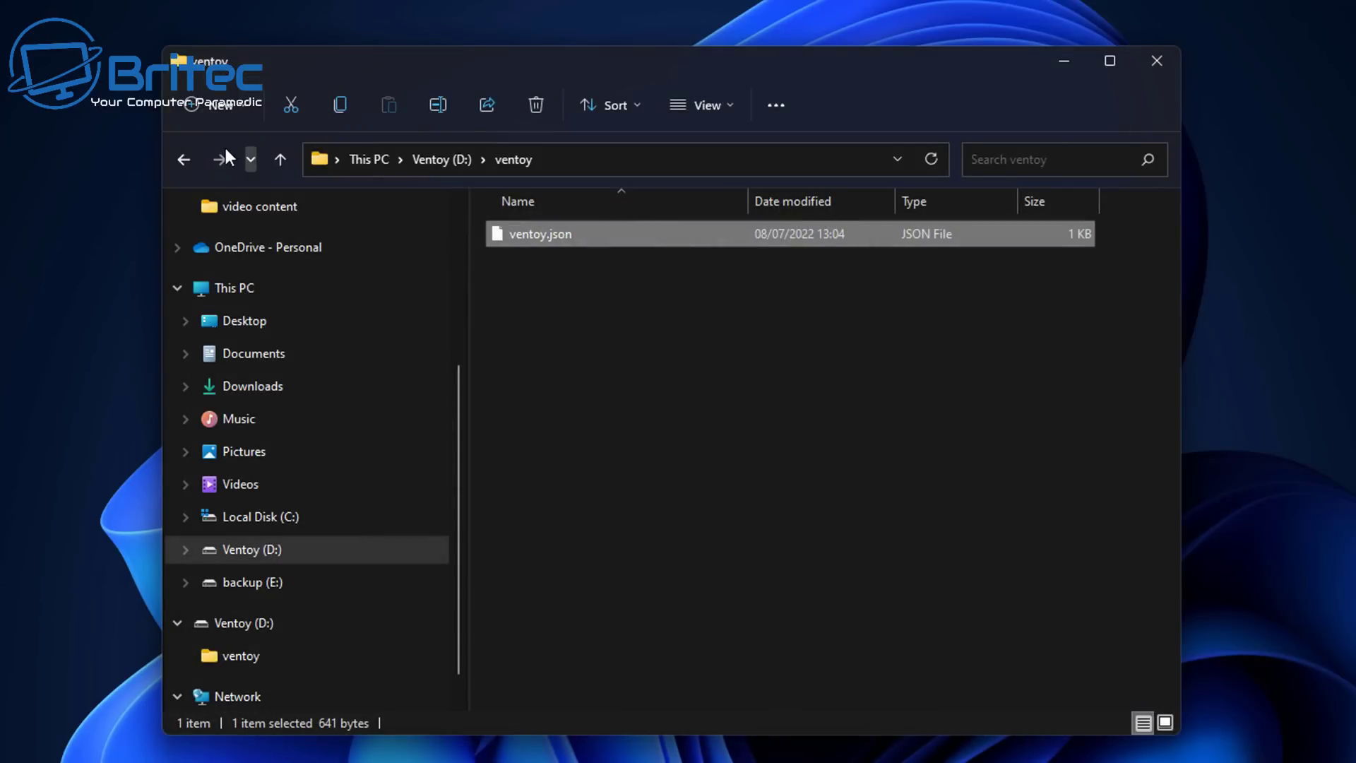
click(182, 161)
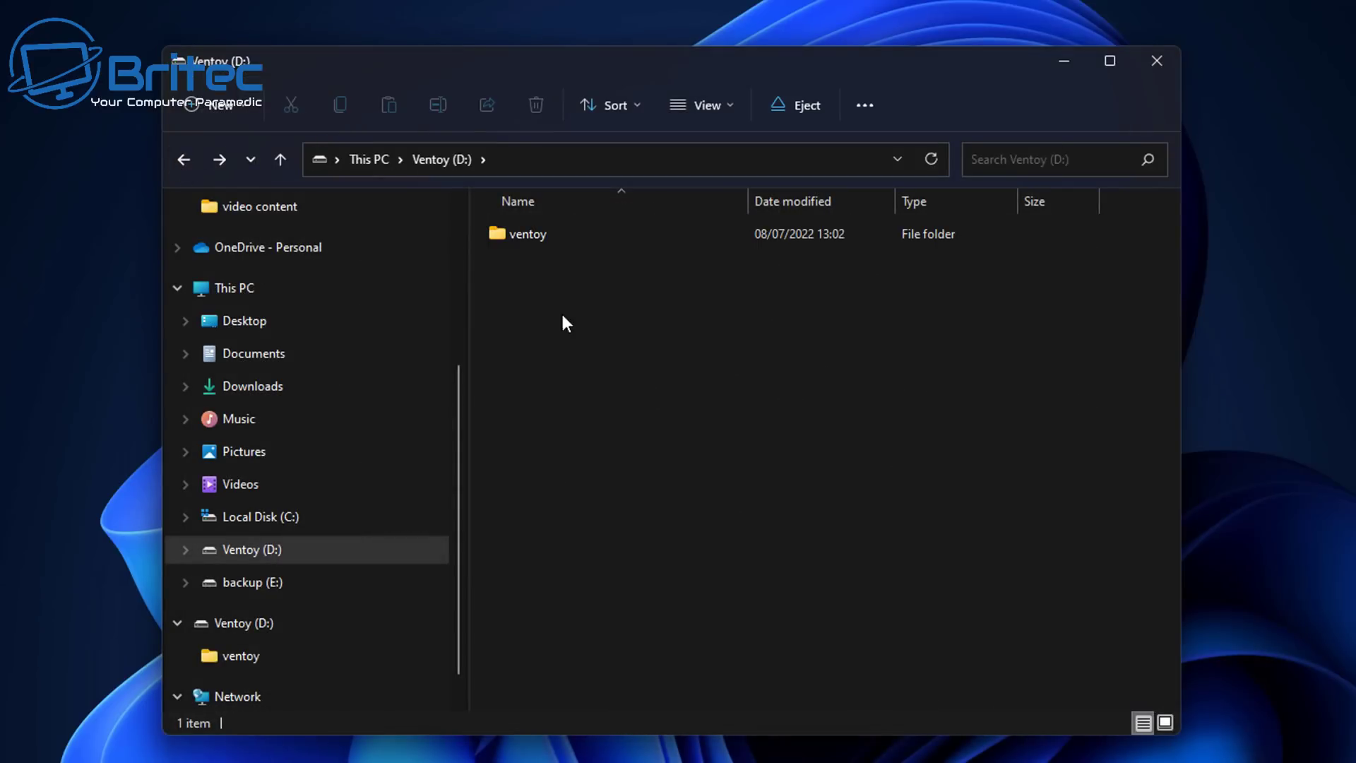
Create an ISO folder on Ventoy (D:) and copy Win11_English_x64v1 (3).iso into it
right_click(1035, 489)
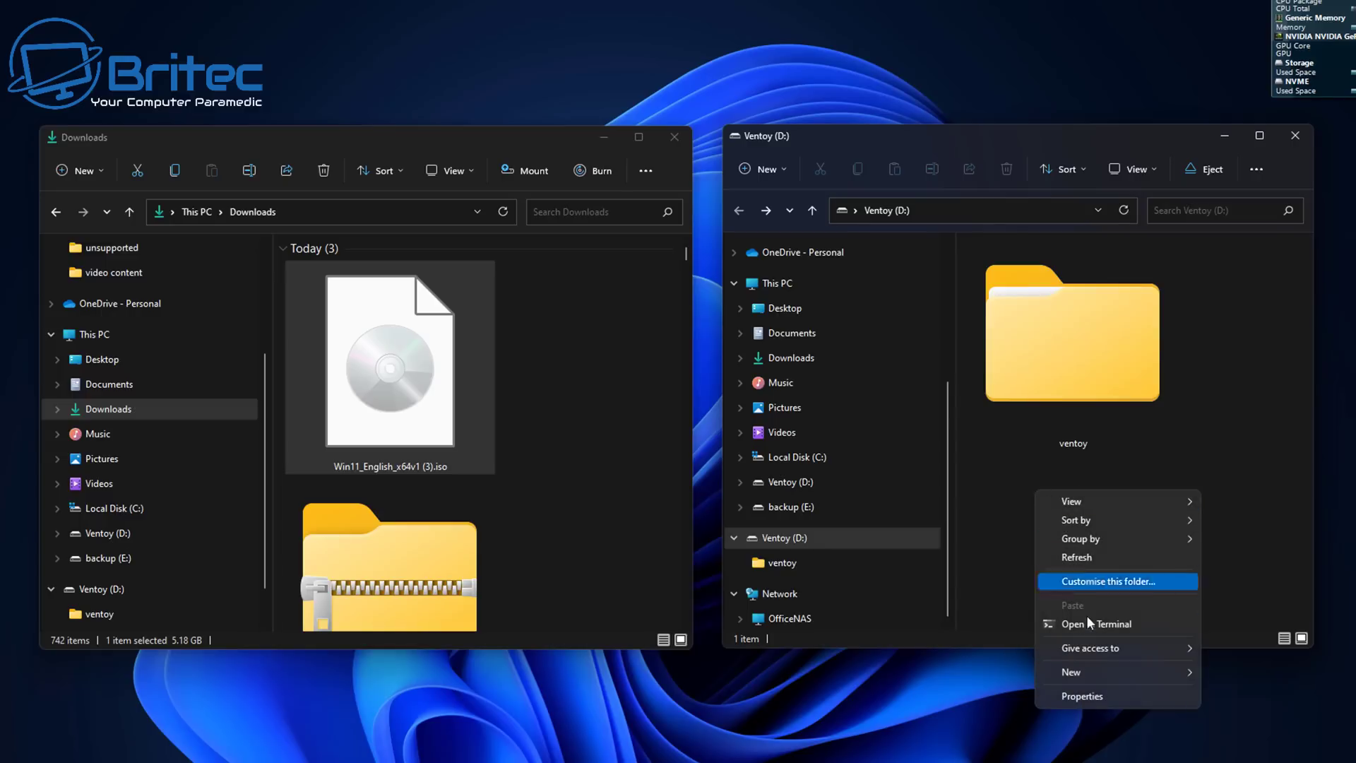
mouse_move(1164, 668)
click(1223, 480)
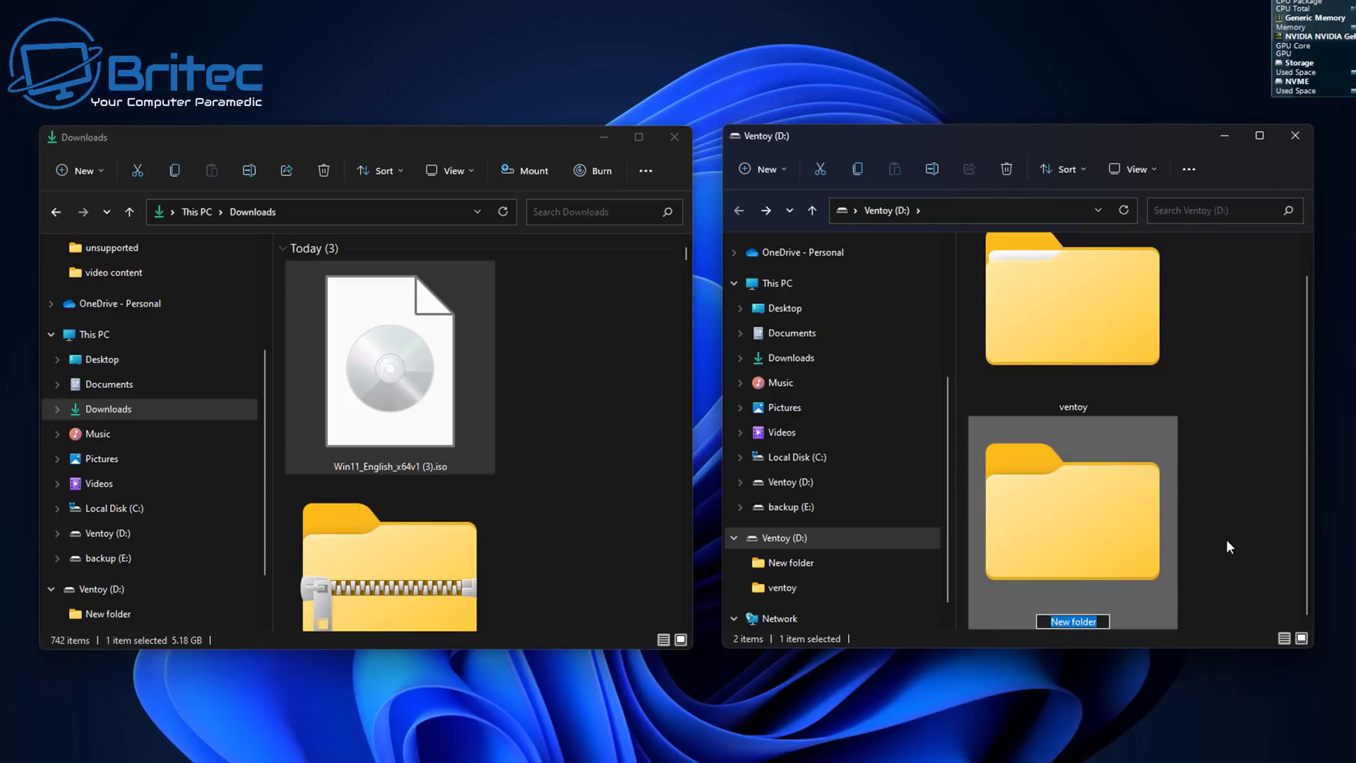
text(IS)
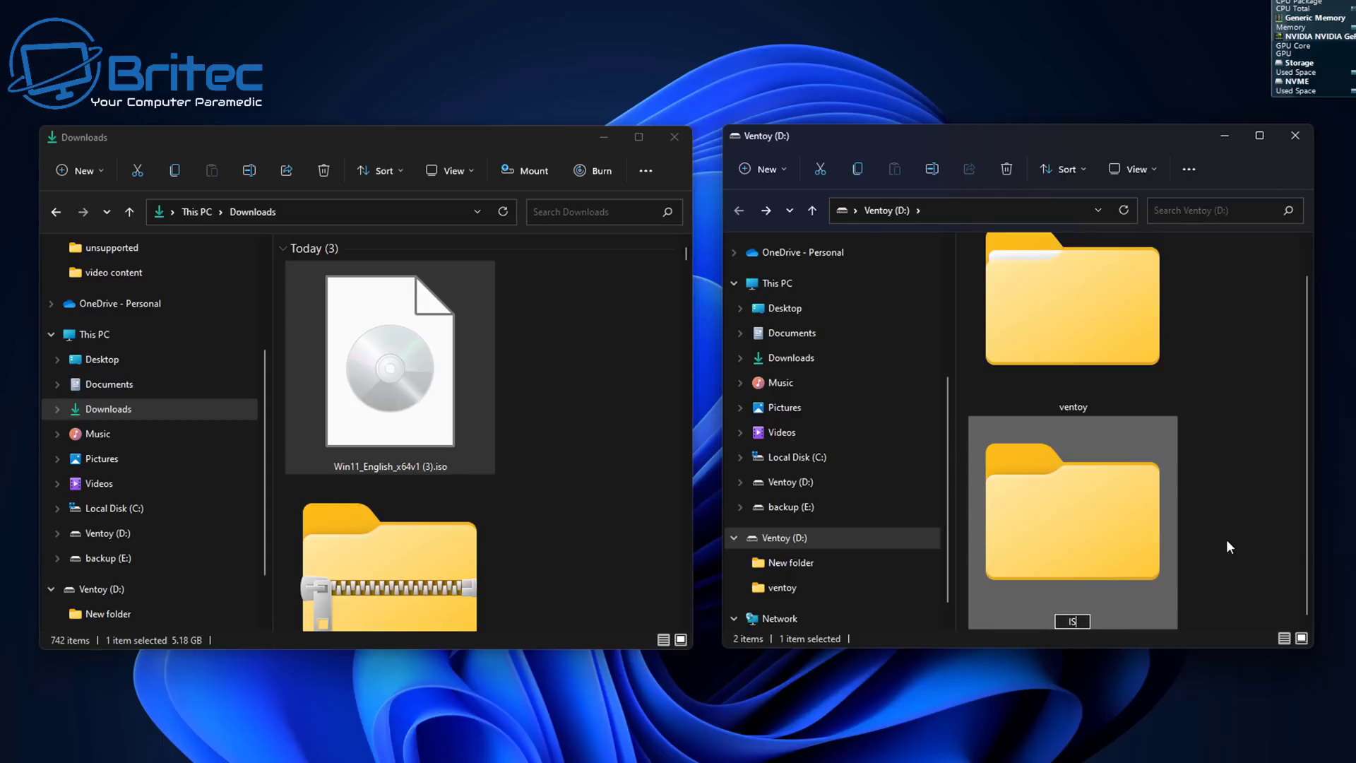
text(O)
click(1232, 525)
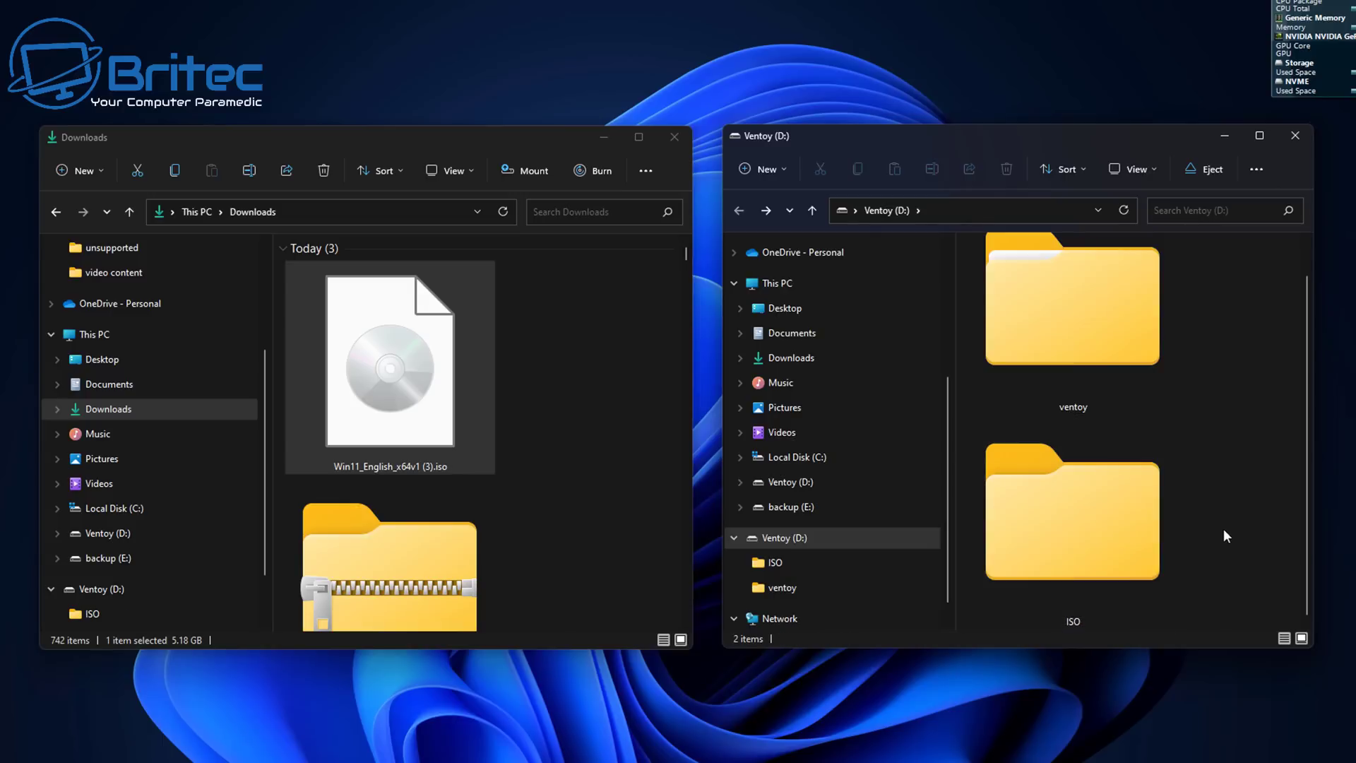
double_click(1084, 544)
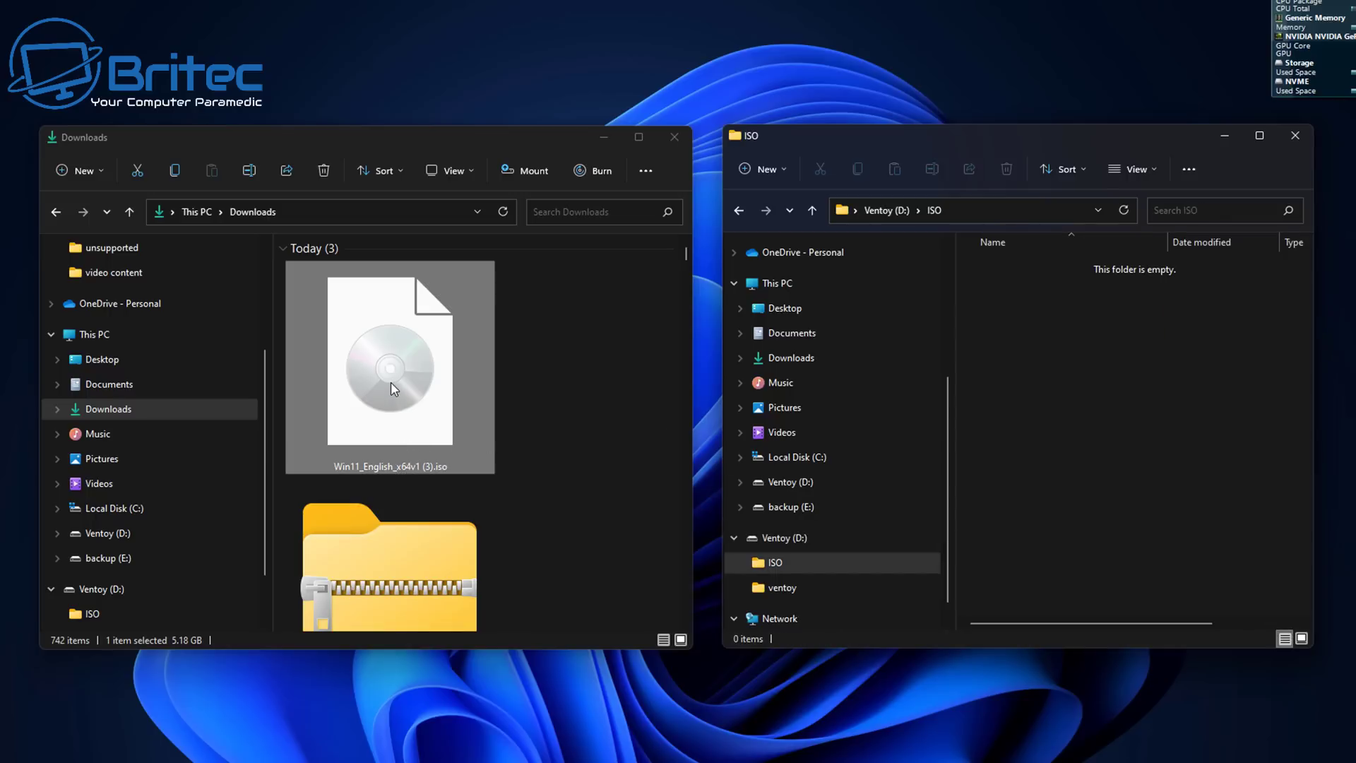
drag(392, 382, 1108, 413)
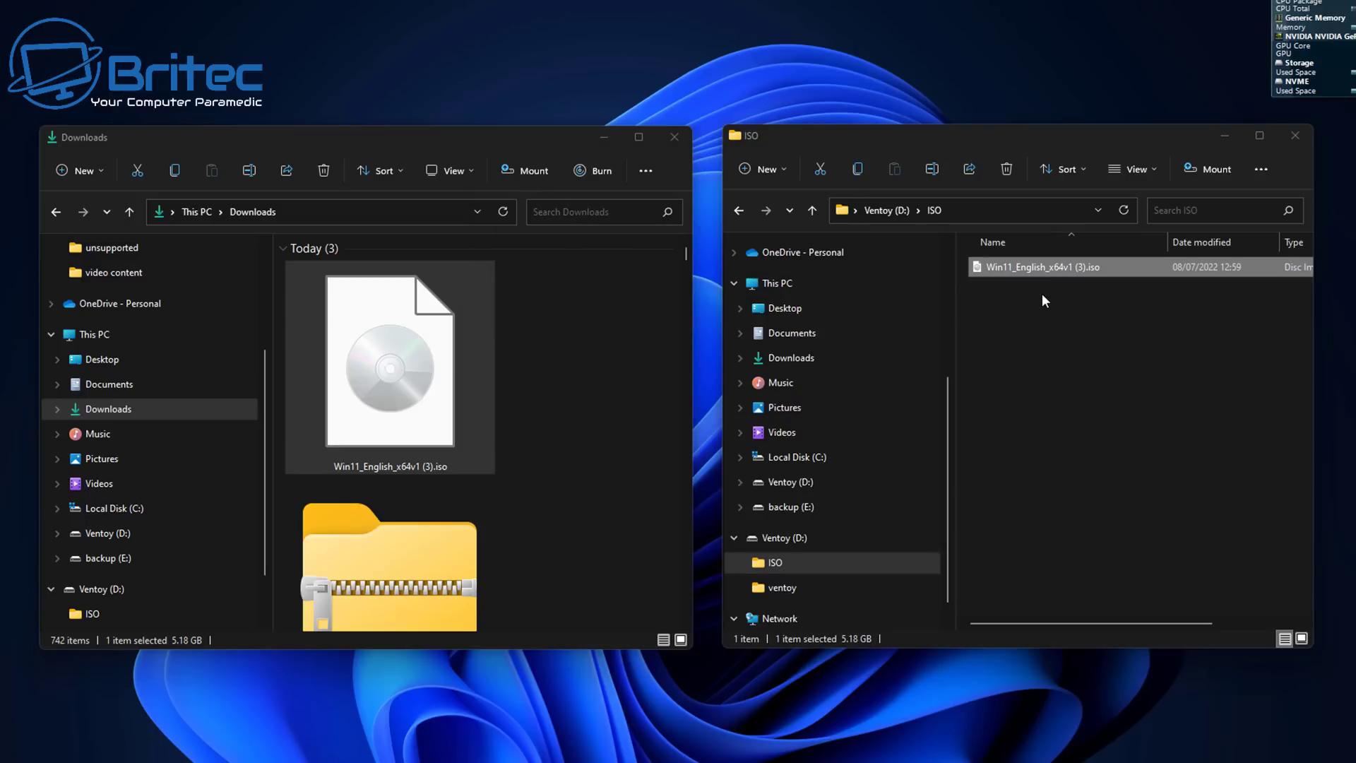
Open ventoy.json from the ventoy folder in Notepad without making Notepad the default
click(738, 211)
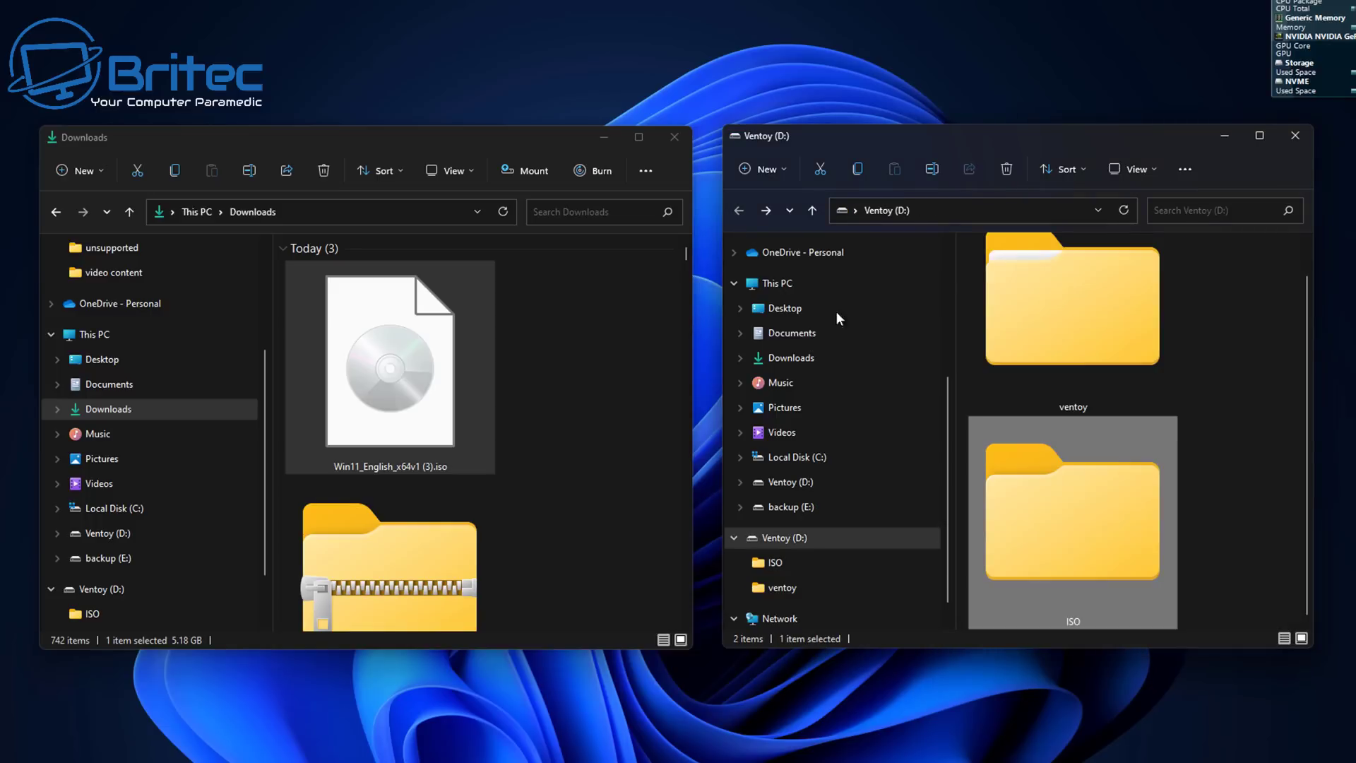
double_click(1092, 340)
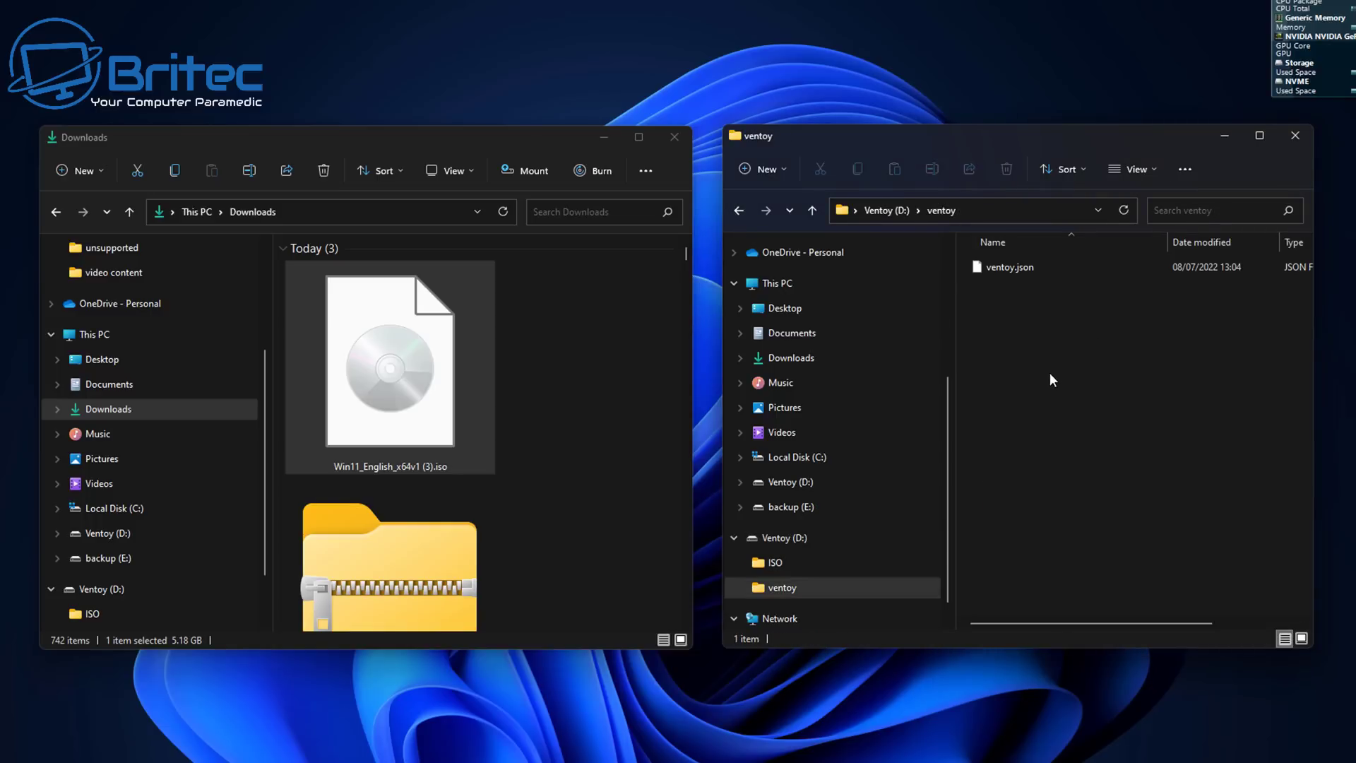
click(1007, 272)
right_click(1006, 272)
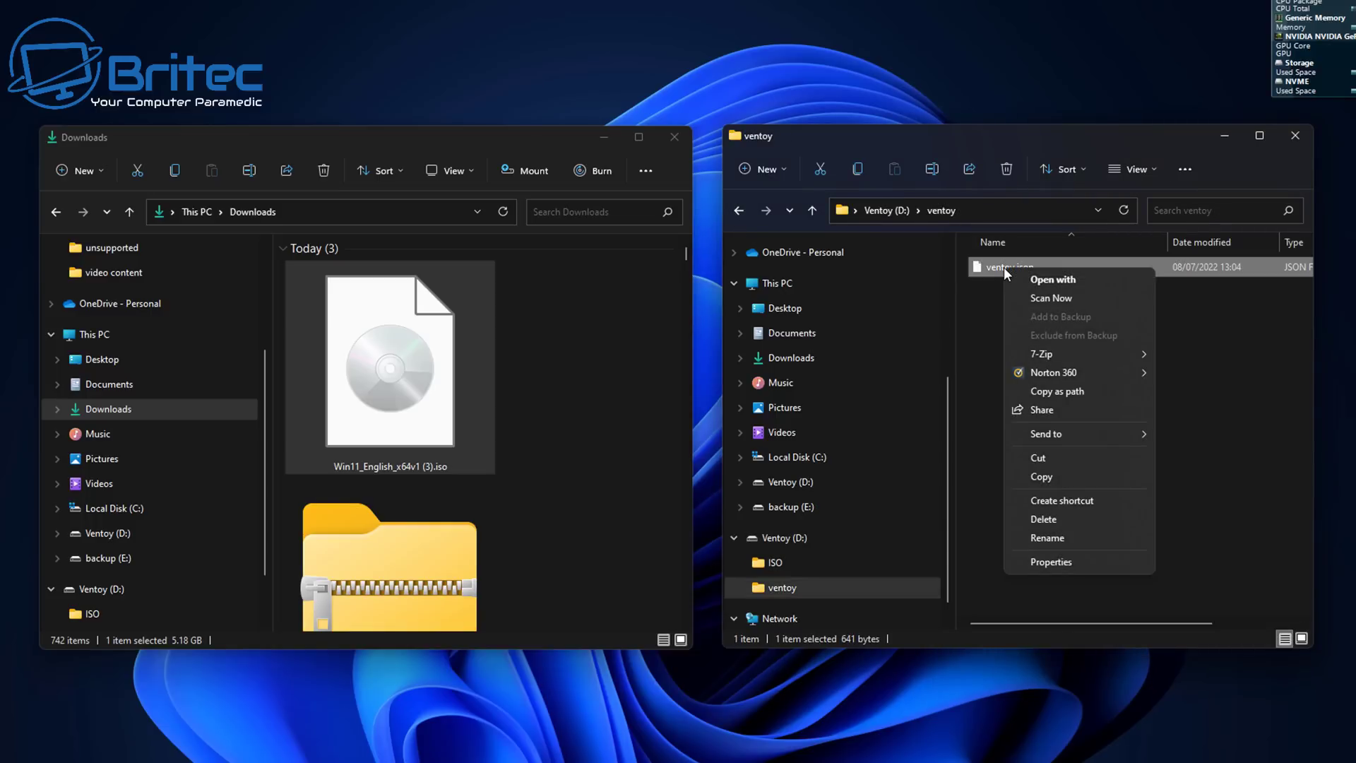
mouse_move(1064, 355)
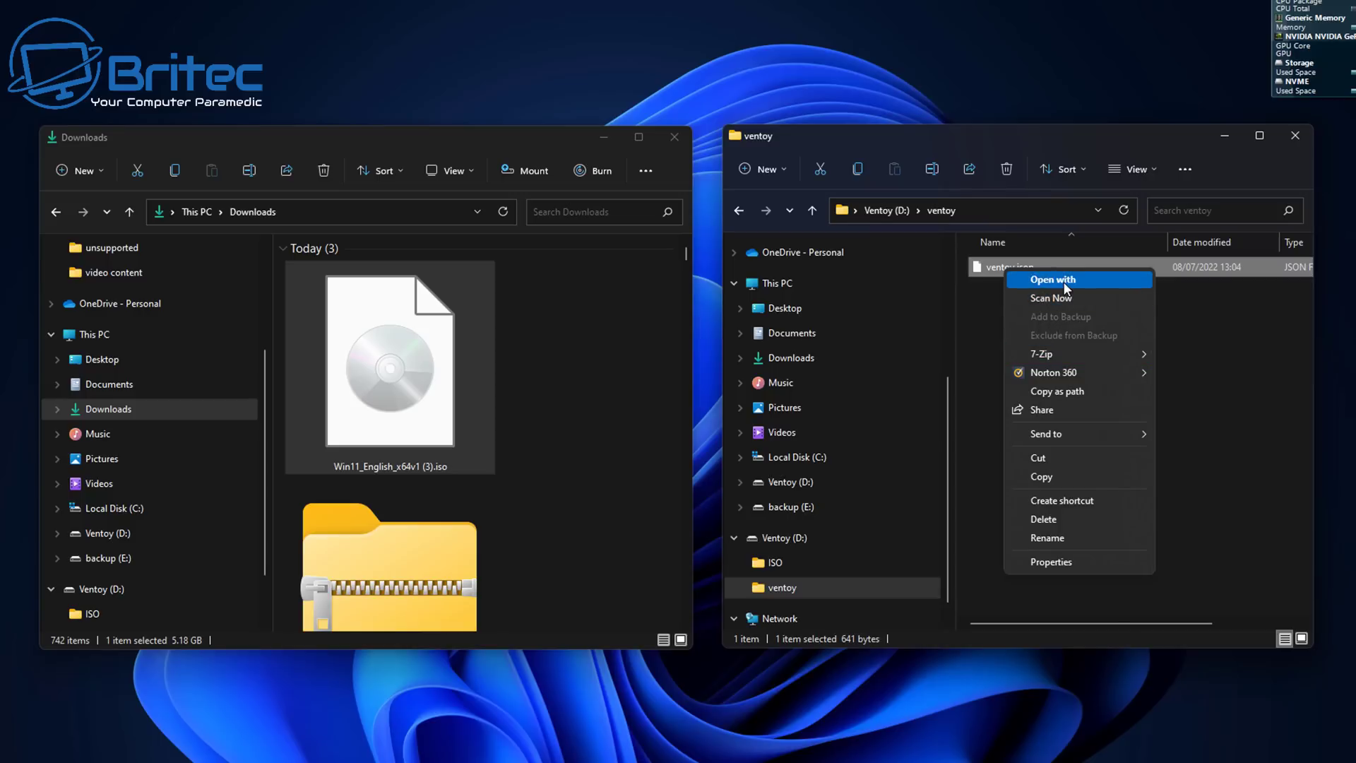
click(1063, 280)
click(535, 352)
click(549, 239)
click(711, 397)
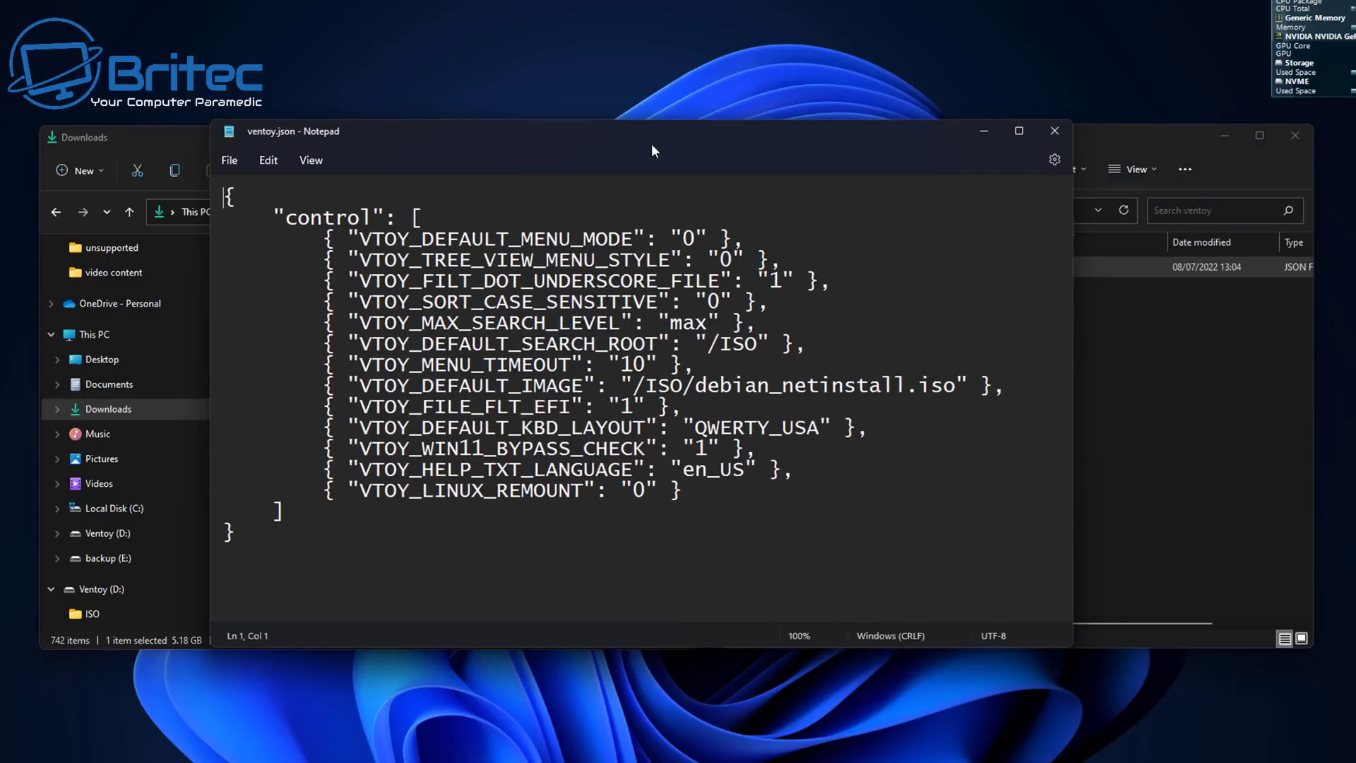
drag(650, 136, 695, 140)
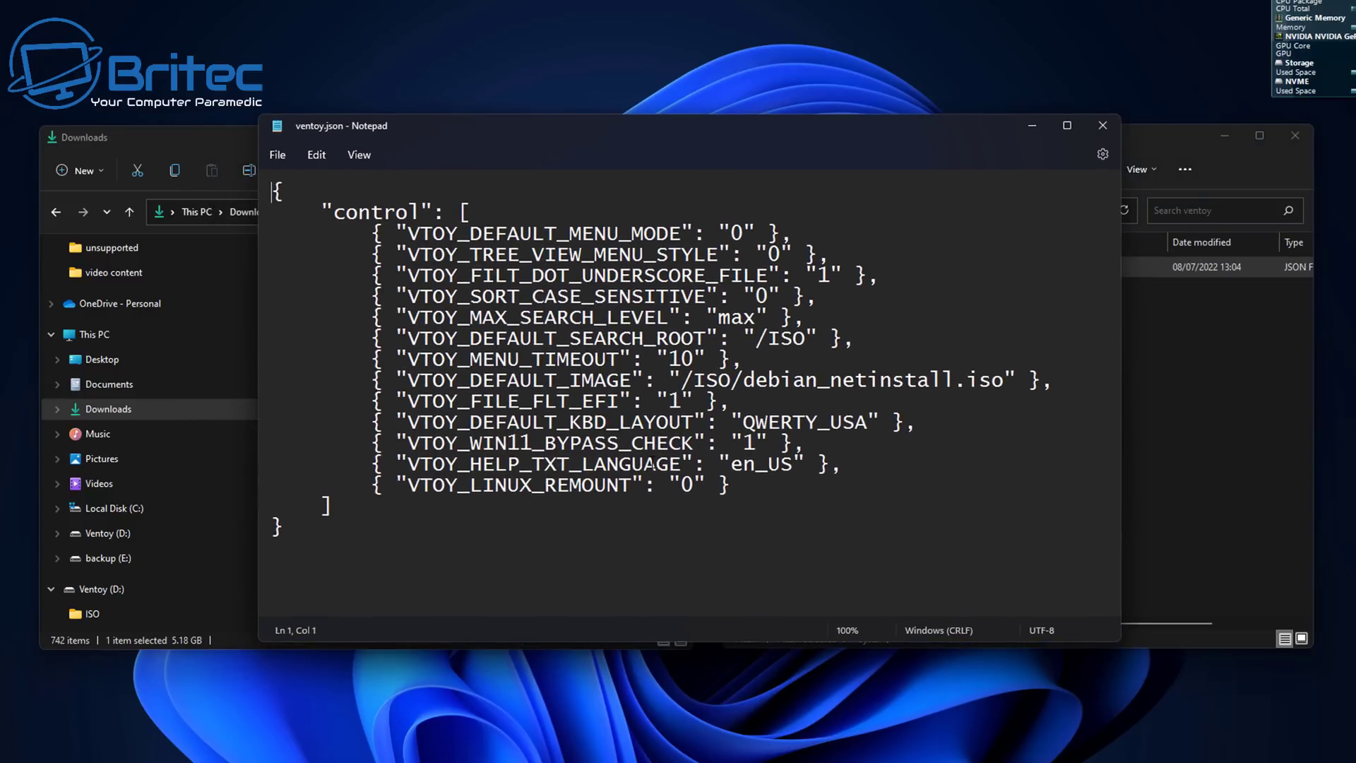
Check that VTOY_WIN11_BYPASS_CHECK is 1, then close Notepad without saving
double_click(750, 444)
text(0)
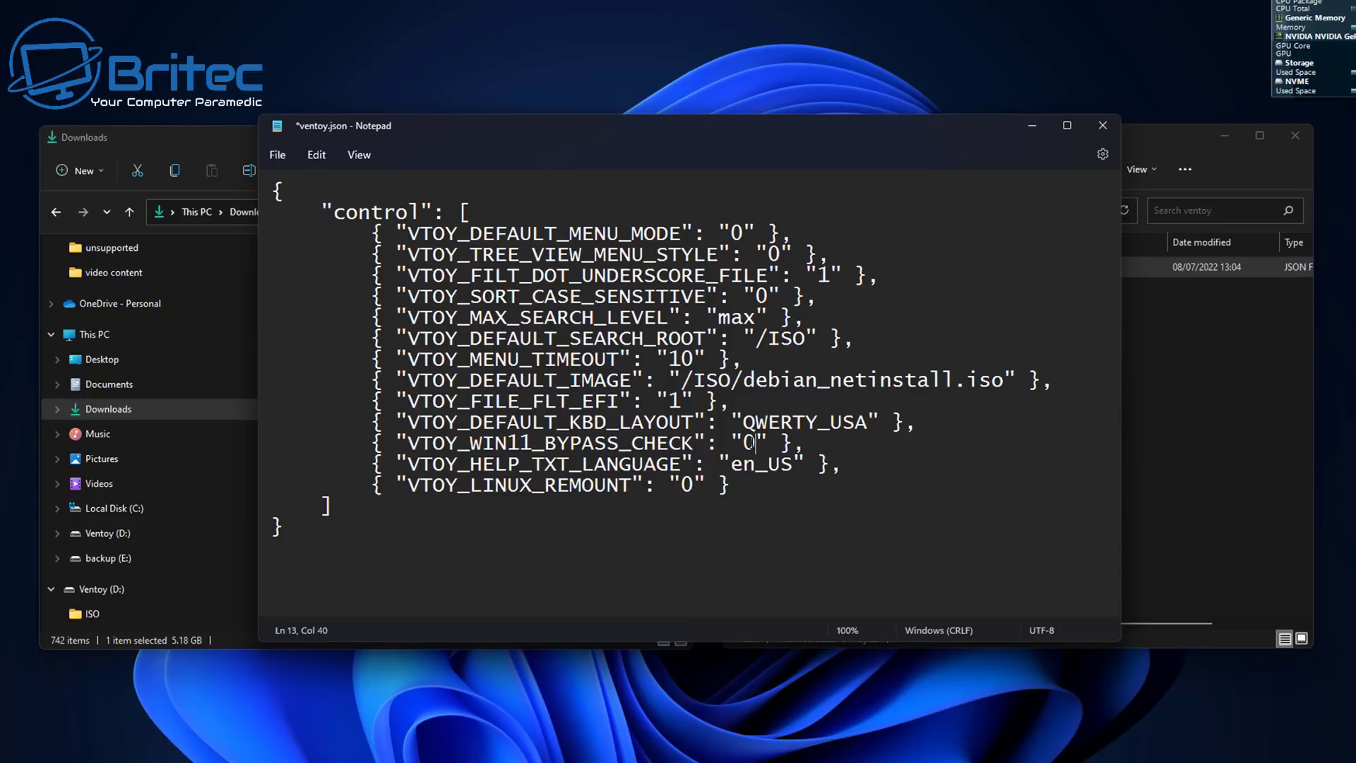
key(shift+Left)
text(1)
click(1103, 125)
click(700, 423)
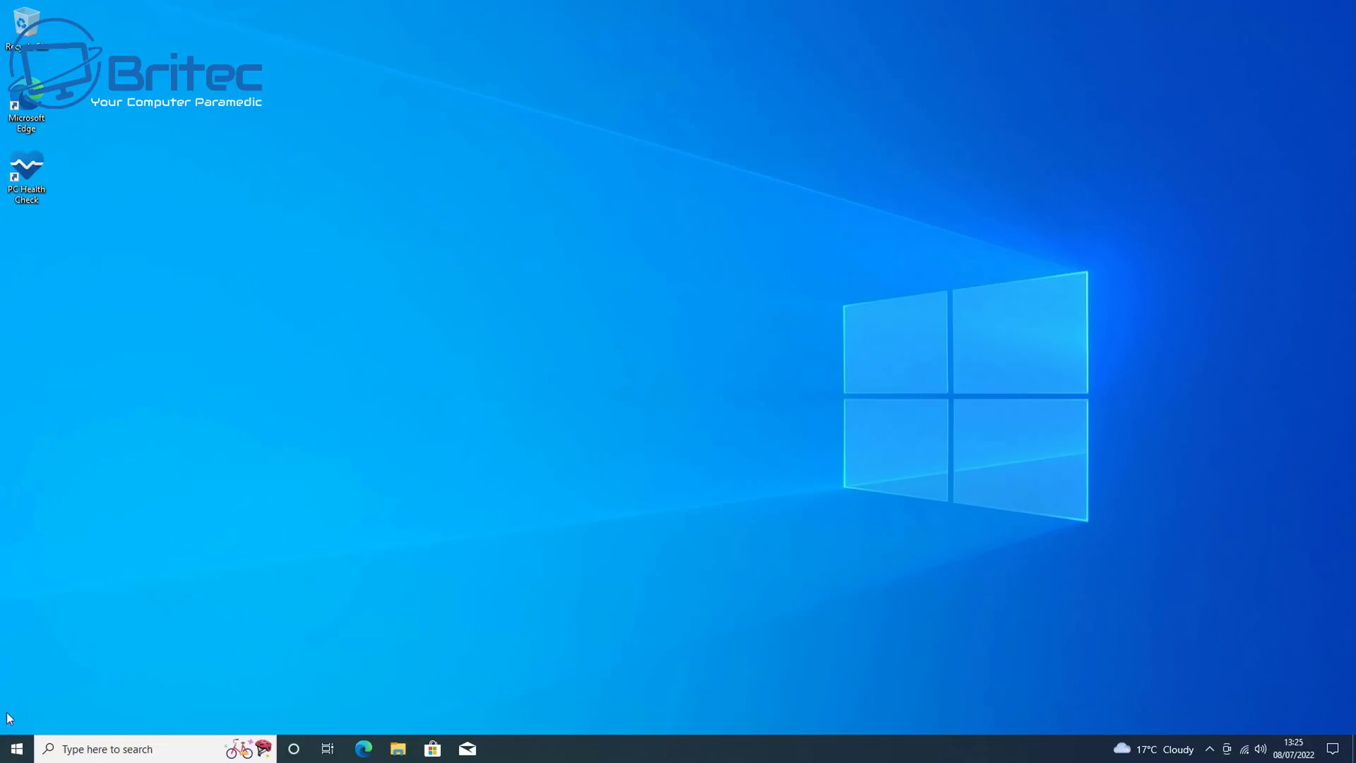
right_click(22, 751)
click(75, 422)
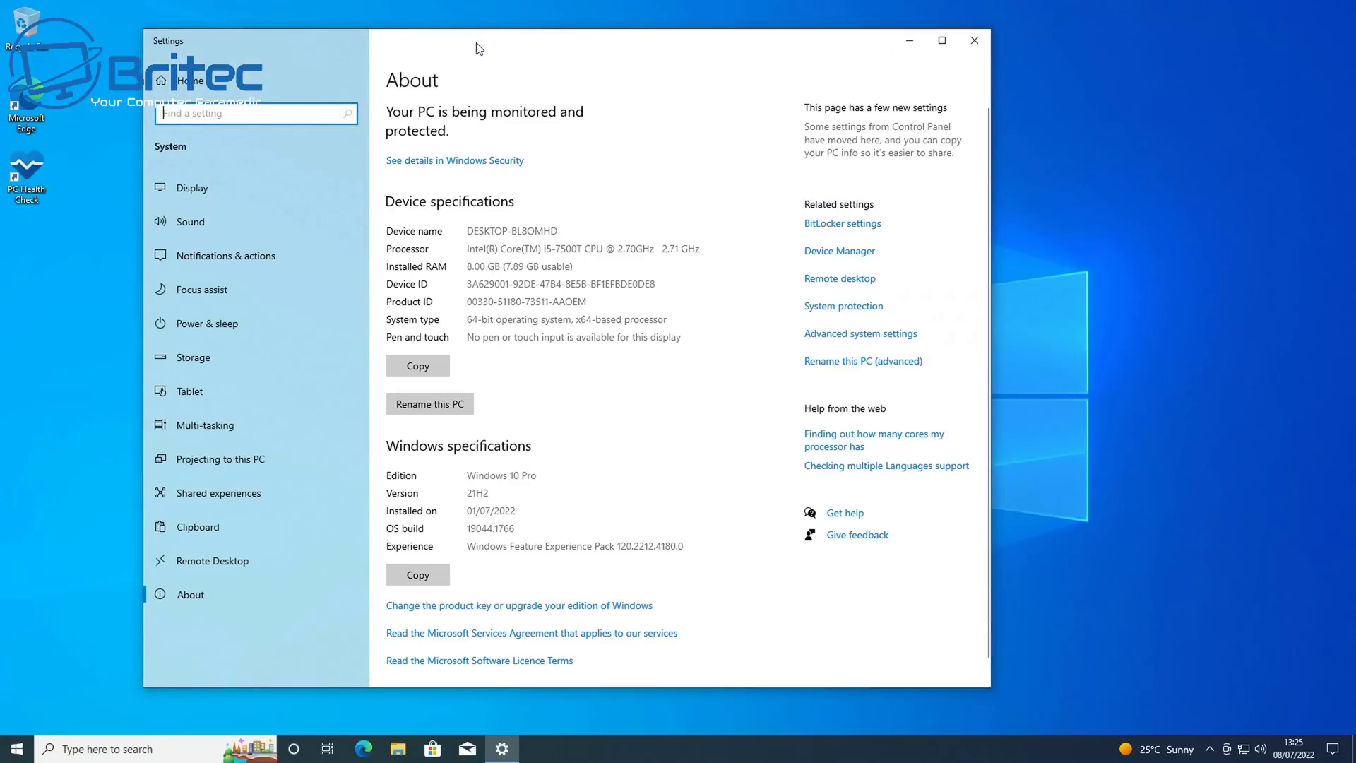
drag(479, 48, 573, 54)
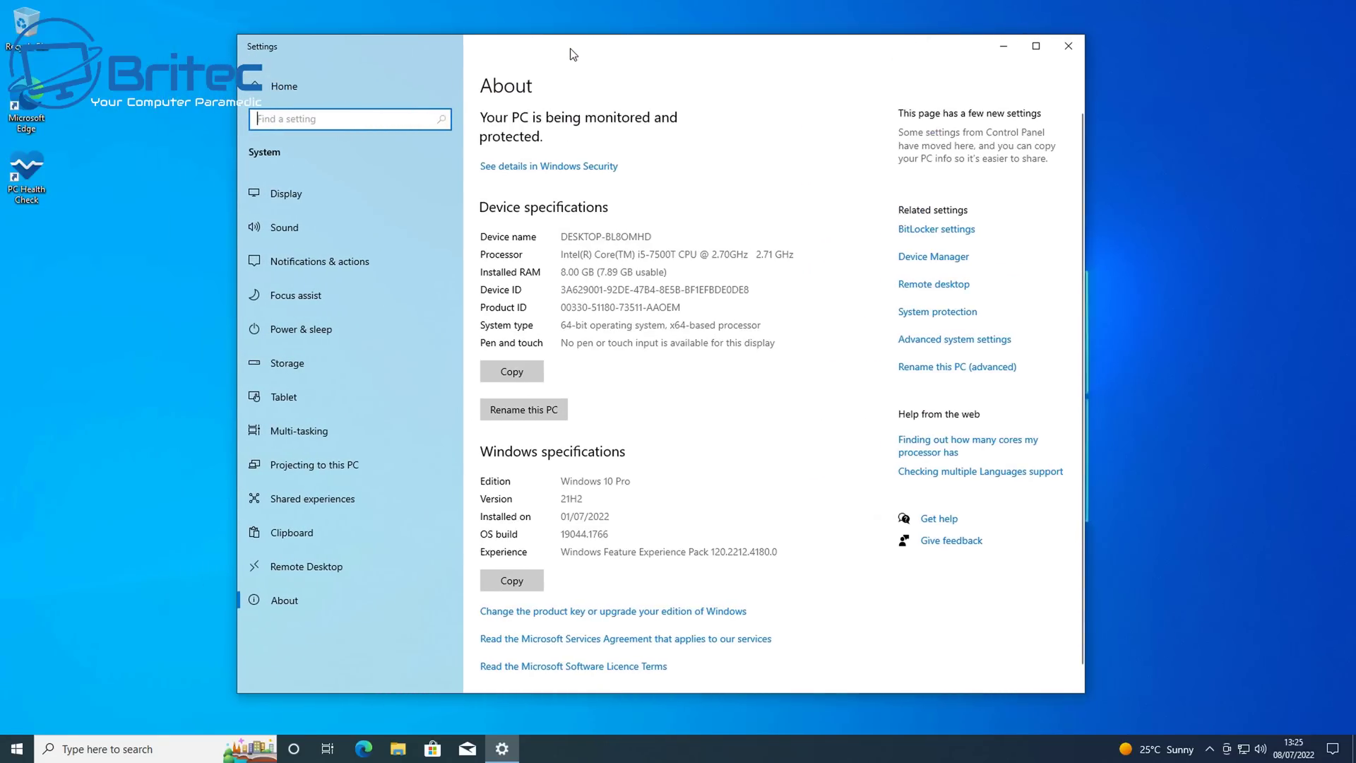
click(1067, 47)
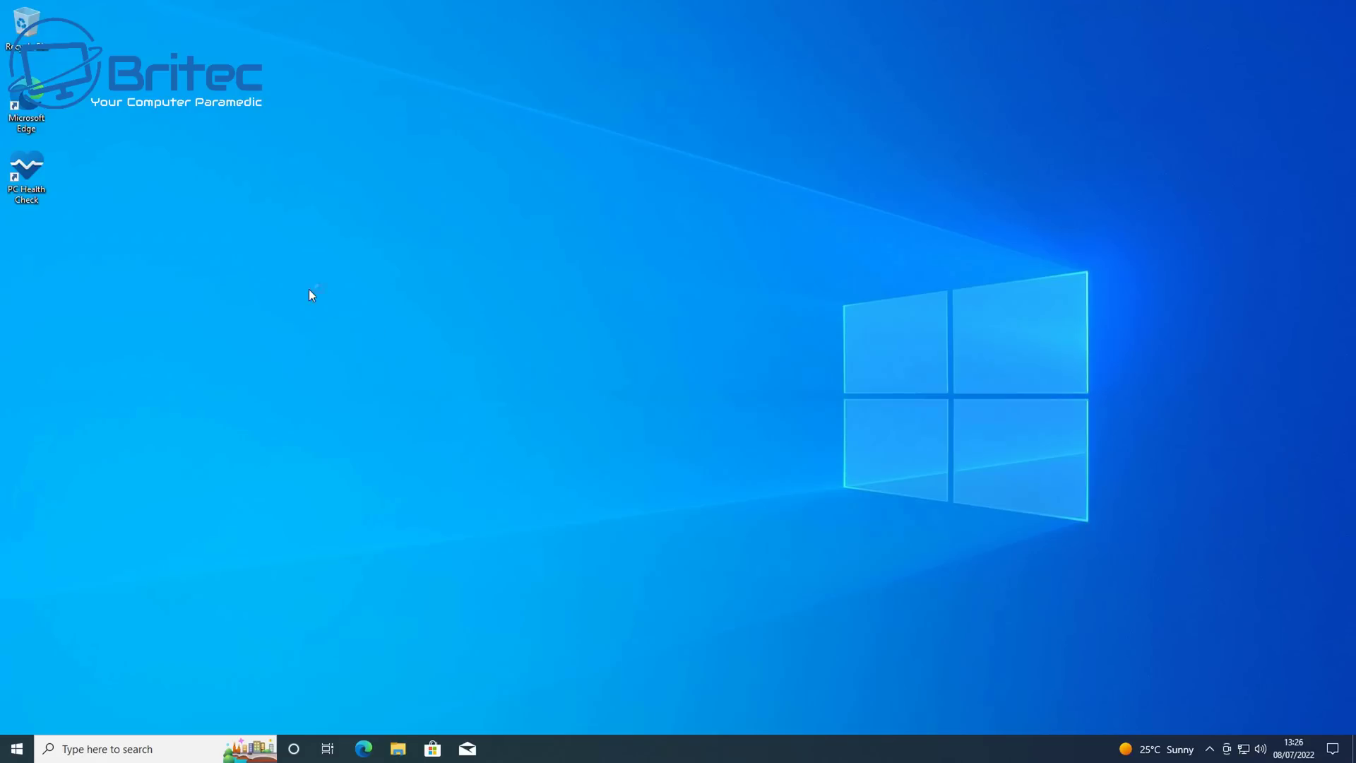
click(36, 166)
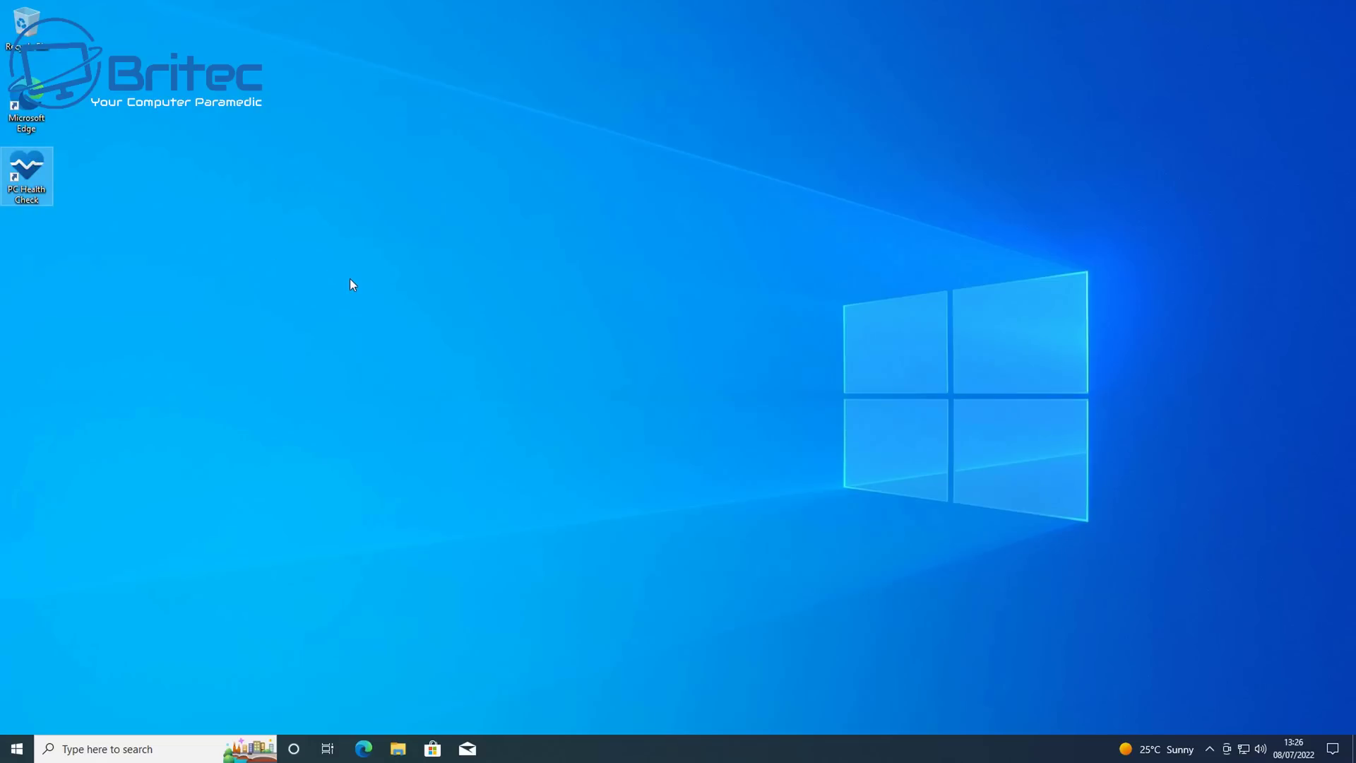
key(Return)
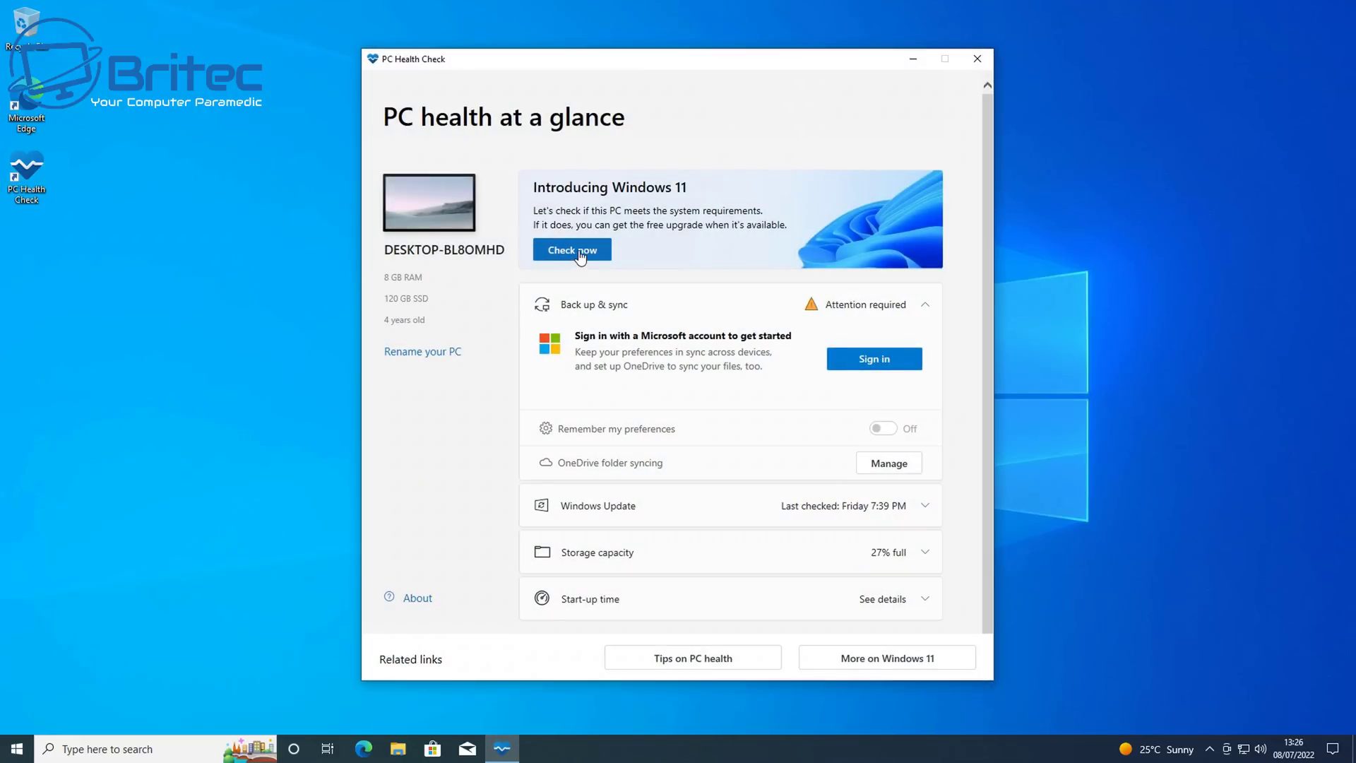
click(580, 254)
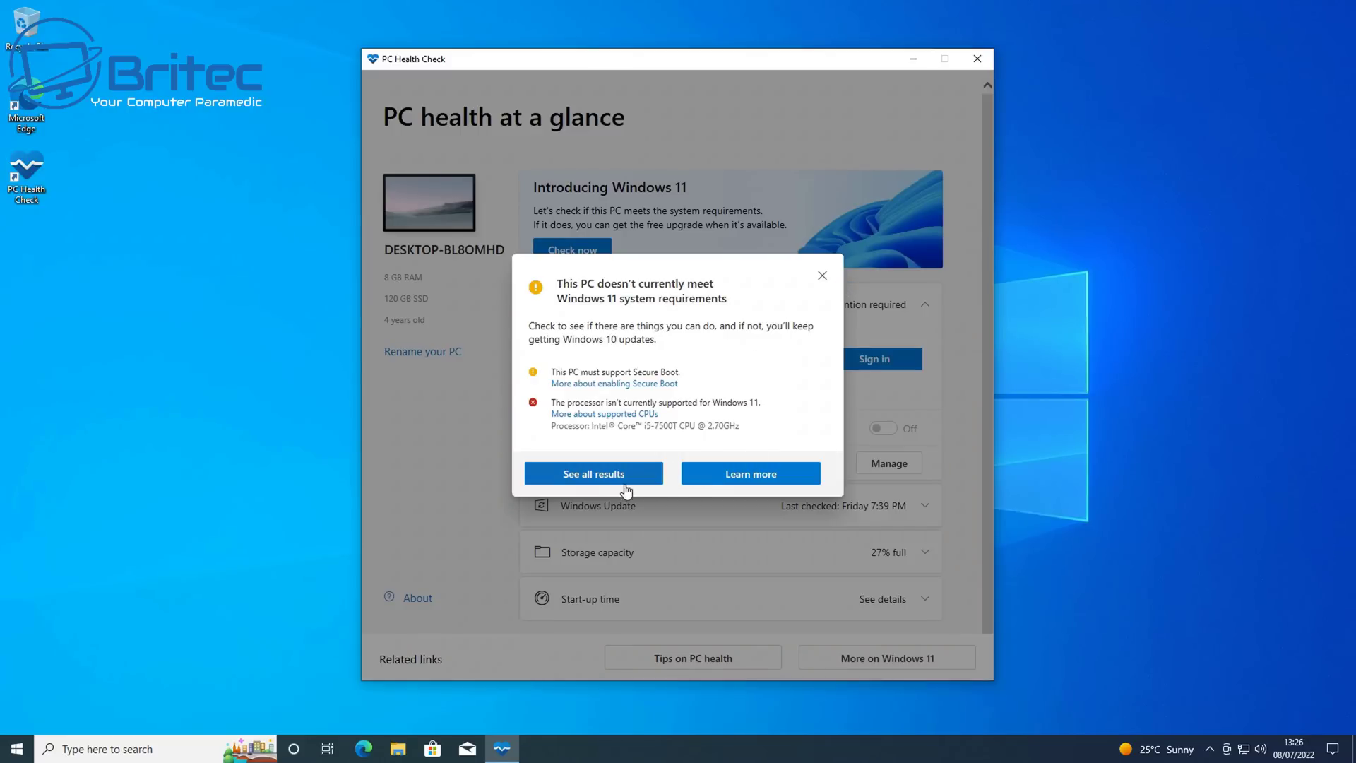
click(585, 479)
scroll(657, 428, down, 1)
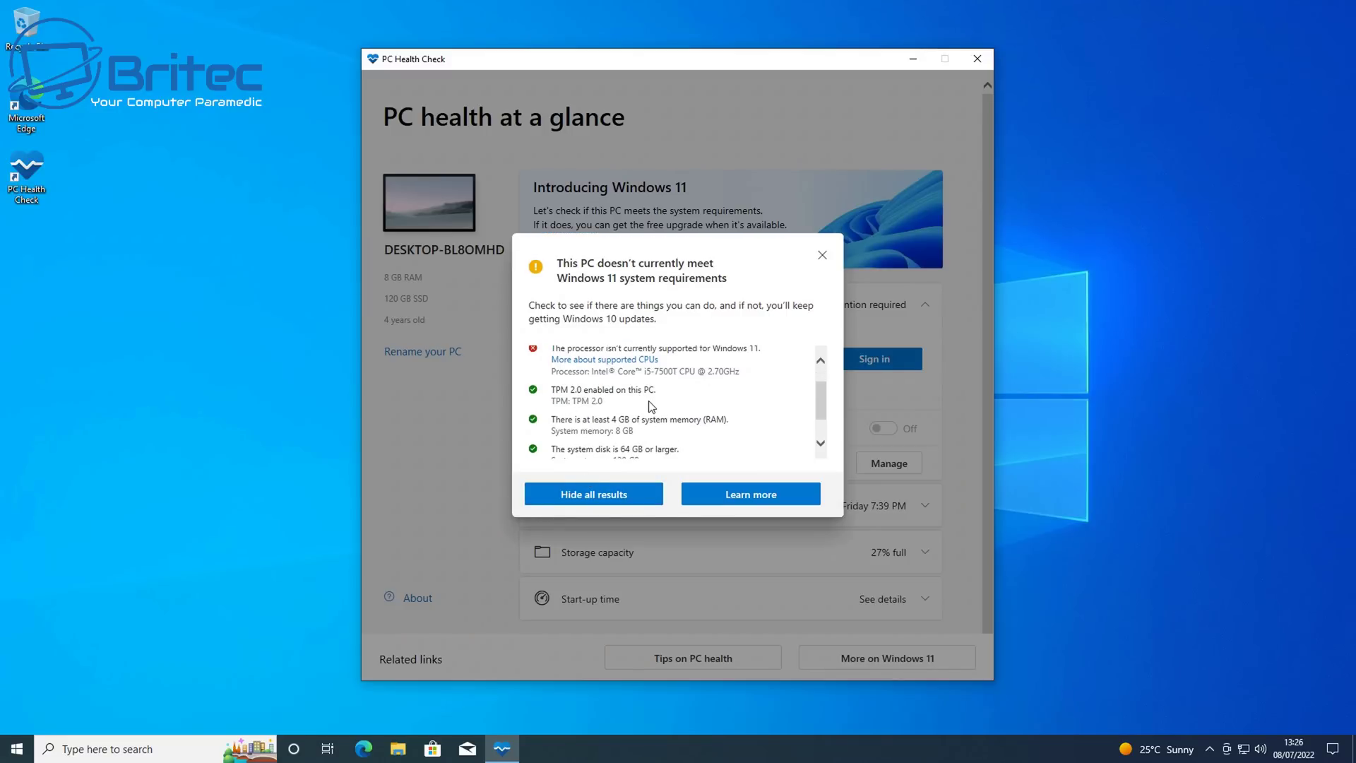
scroll(651, 406, down, 1)
scroll(651, 401, up, 2)
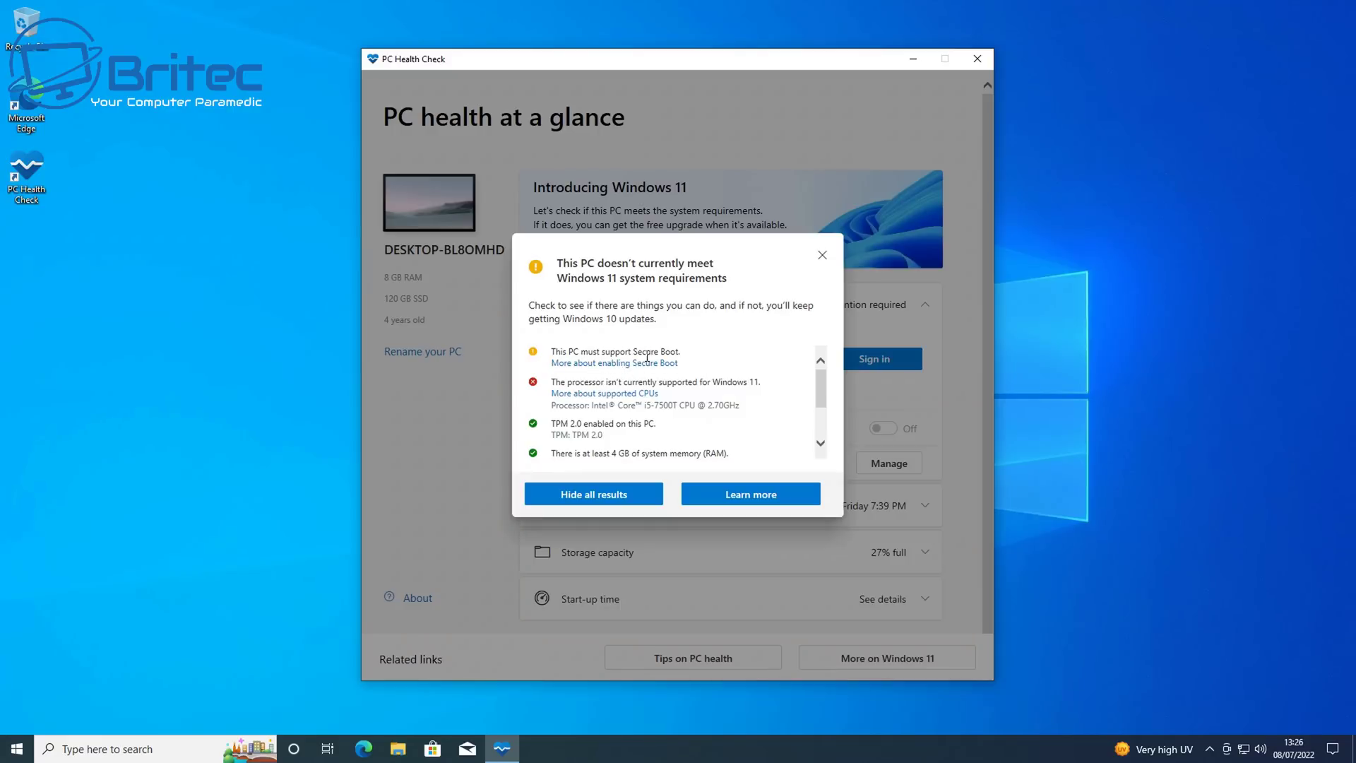
click(824, 257)
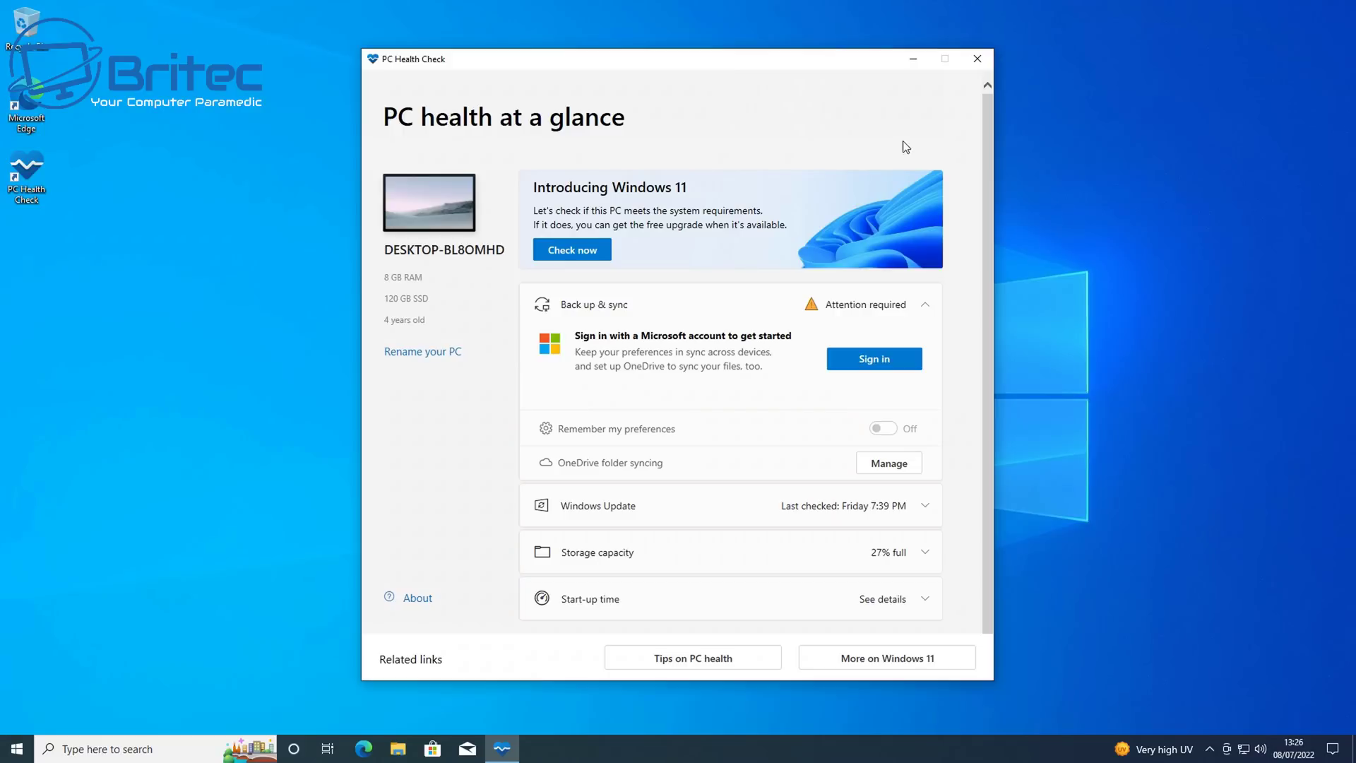
click(979, 59)
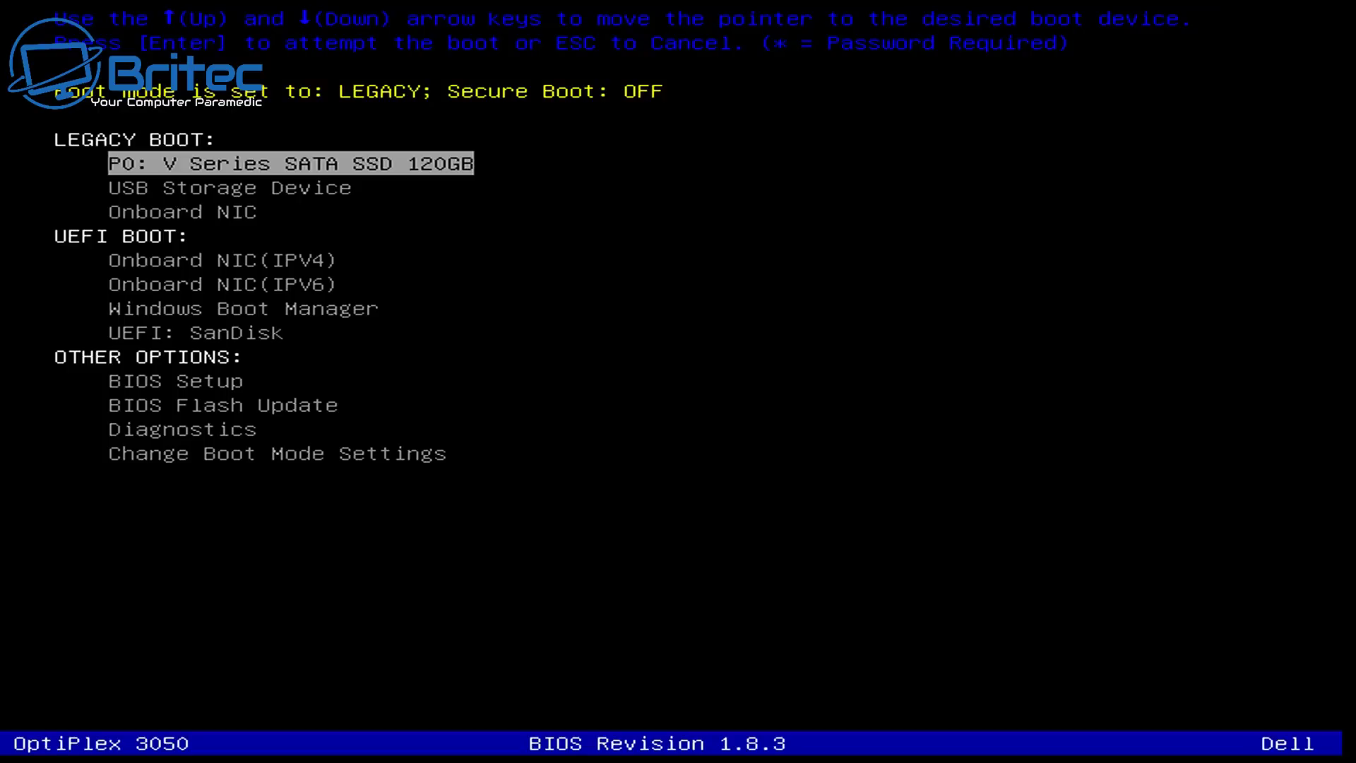
Choose USB Storage Device in the boot menu
key(Down)
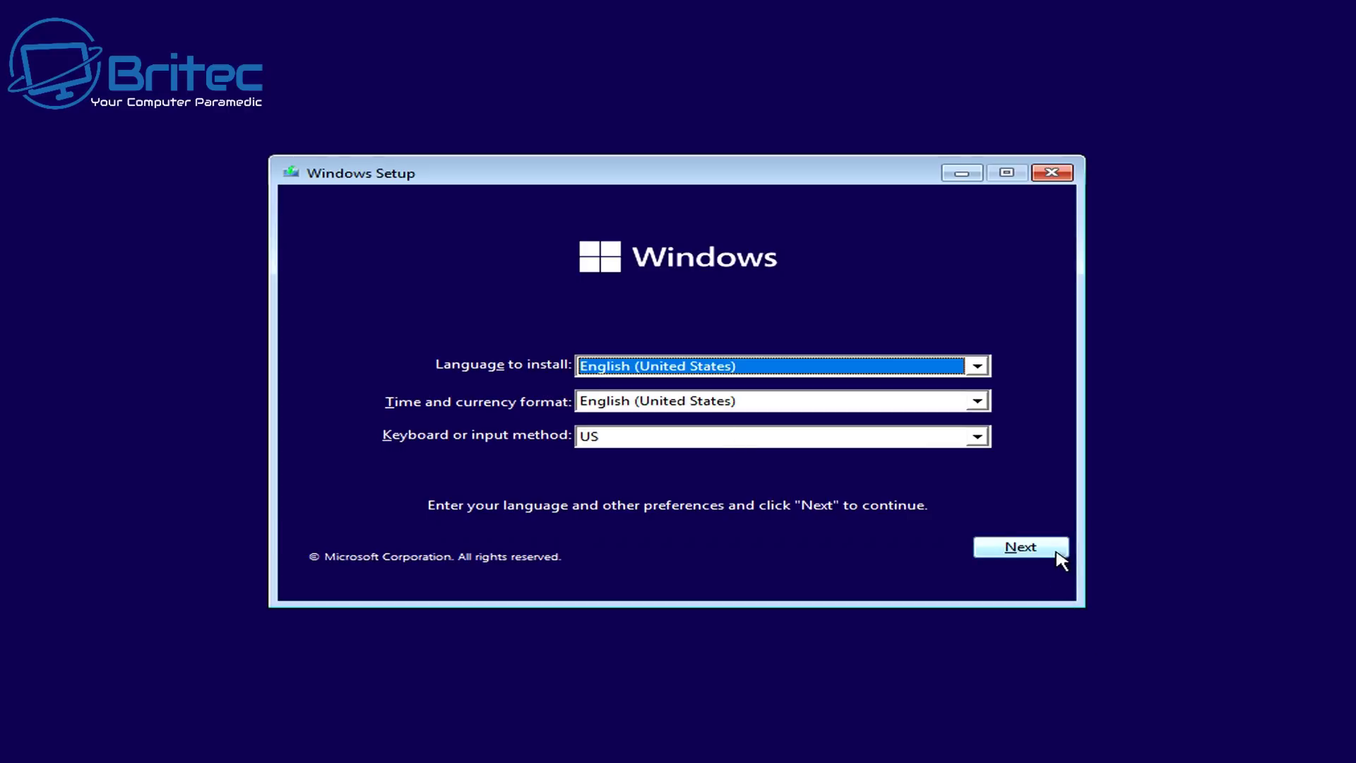
Start the install, accept the license, choose Custom install, and select Drive 0 Partition 2
click(1053, 551)
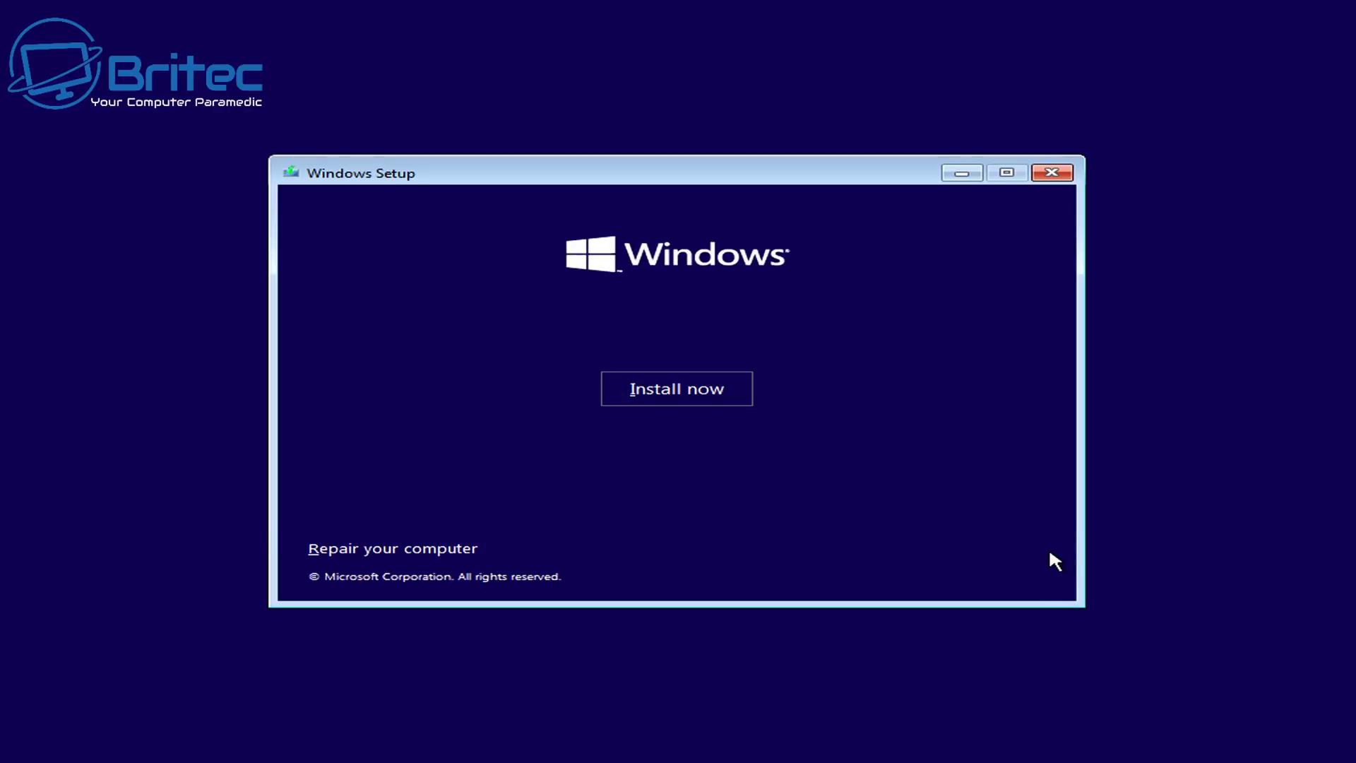
click(708, 396)
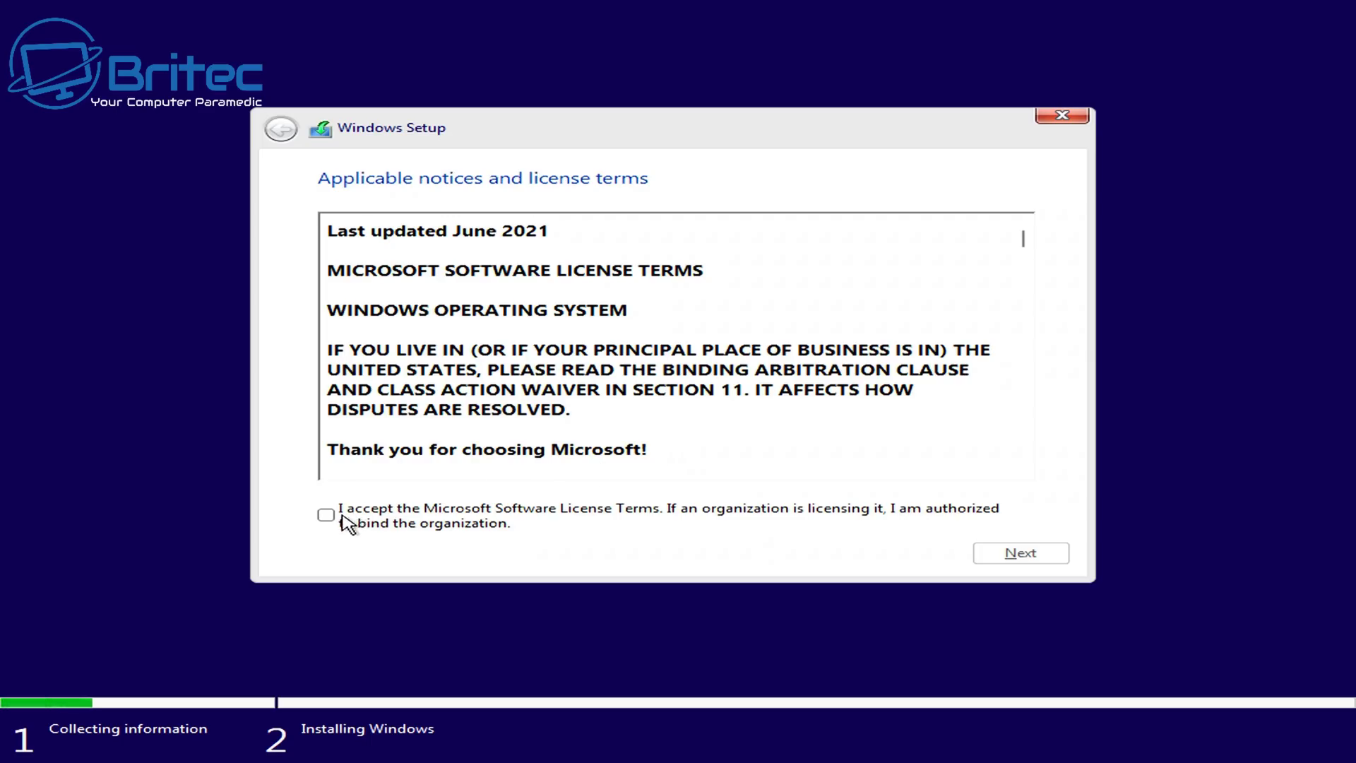
click(342, 517)
click(1022, 553)
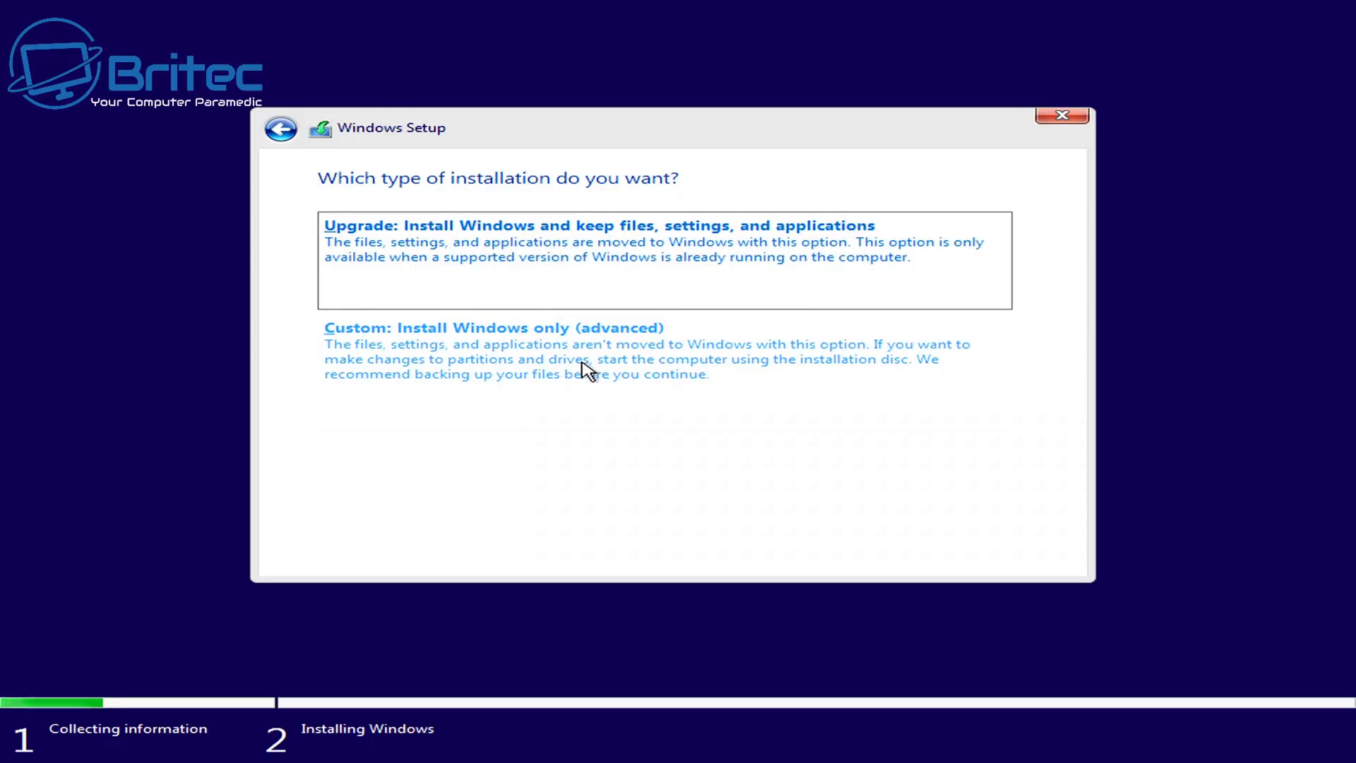
click(586, 368)
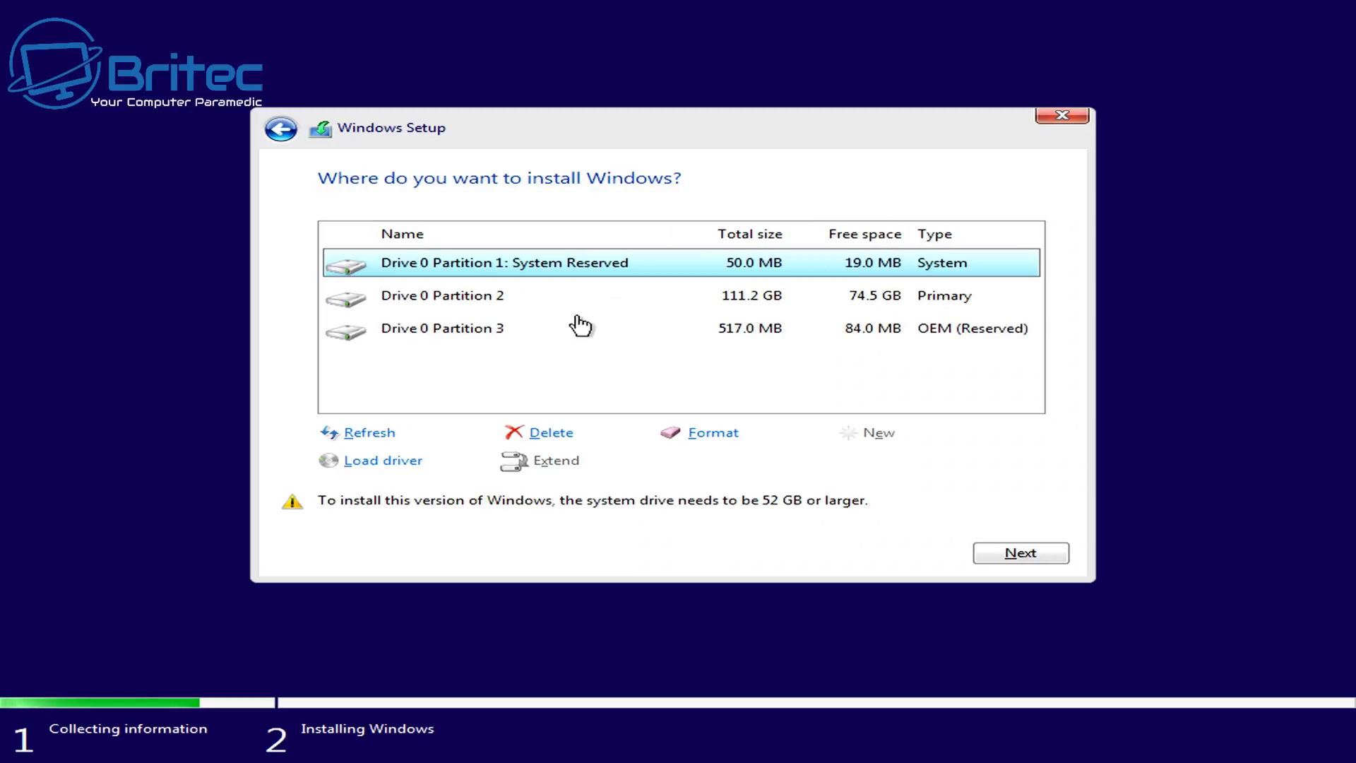
click(459, 304)
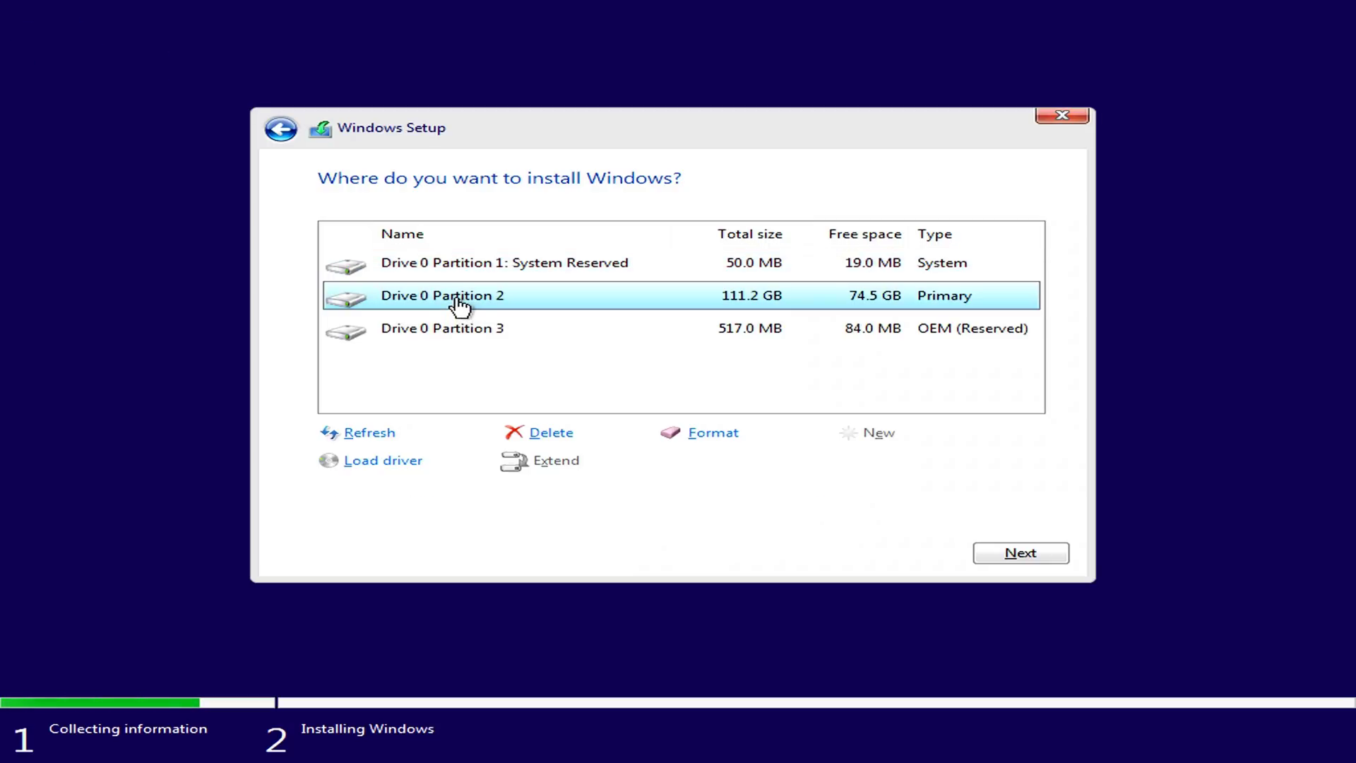